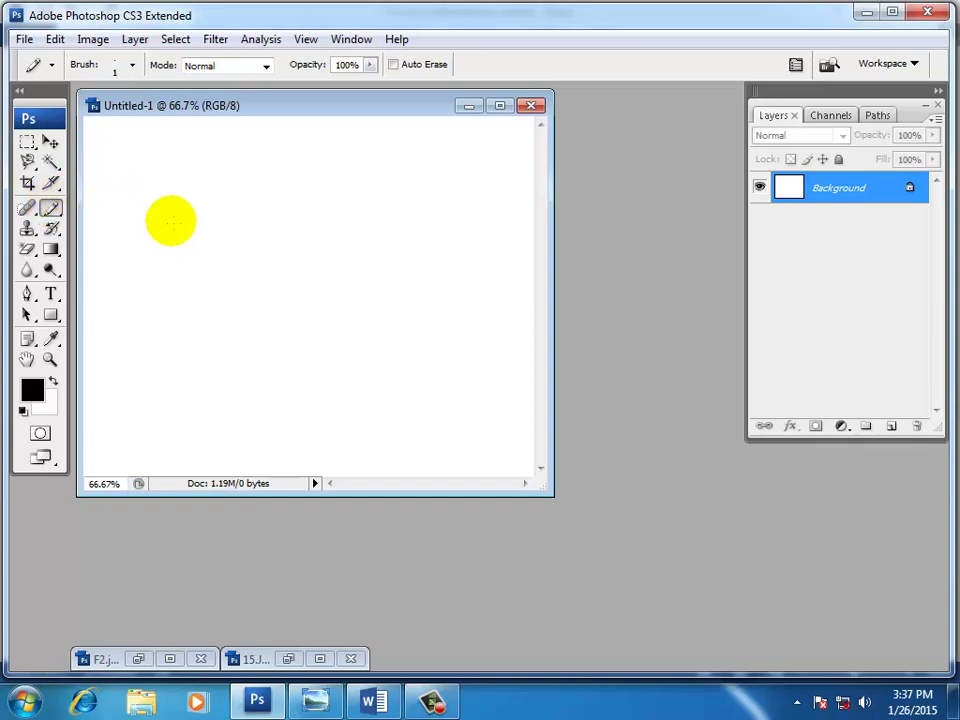
- Draw three freehand black curves on the blank canvas with the 1 px Pencil tool
{"action": "right_click", "coordinate": [50, 213]}
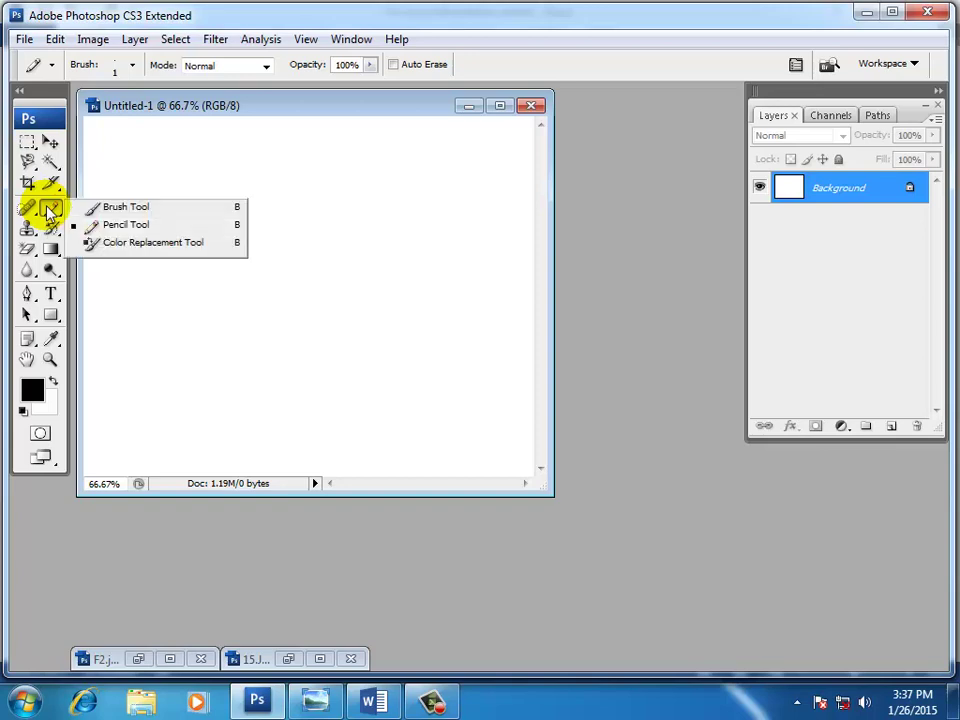
{"action": "left_click", "coordinate": [100, 224]}
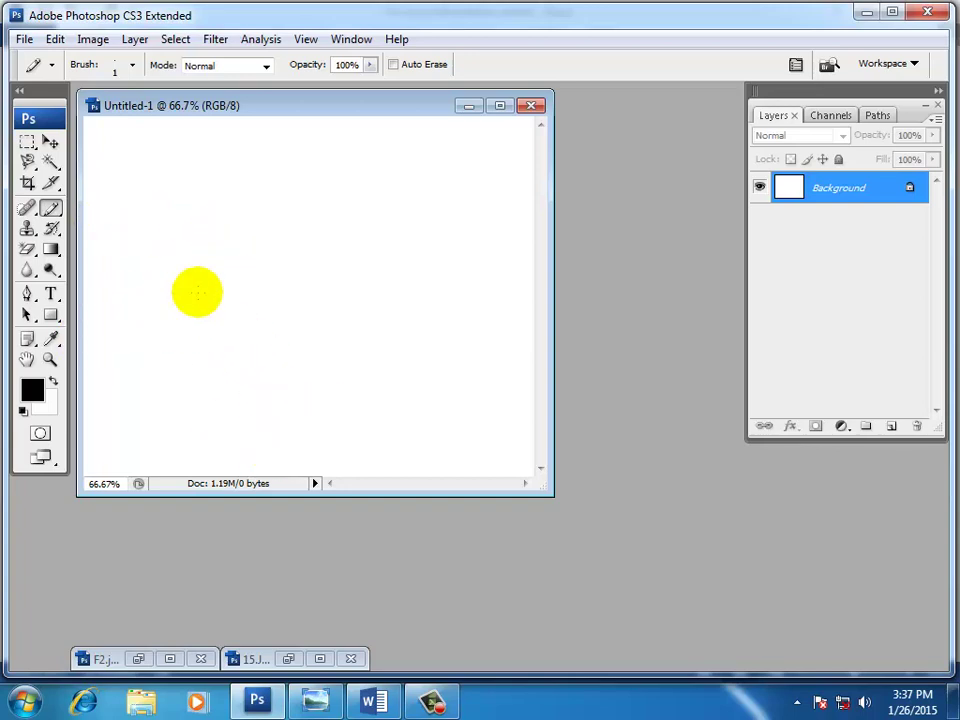
{"action": "mouse_move", "coordinate": [161, 212]}
{"action": "left_mouse_down"}
{"action": "mouse_move", "coordinate": [199, 194]}
{"action": "mouse_move", "coordinate": [234, 216]}
{"action": "mouse_move", "coordinate": [222, 278]}
{"action": "mouse_move", "coordinate": [256, 313]}
{"action": "left_mouse_up"}
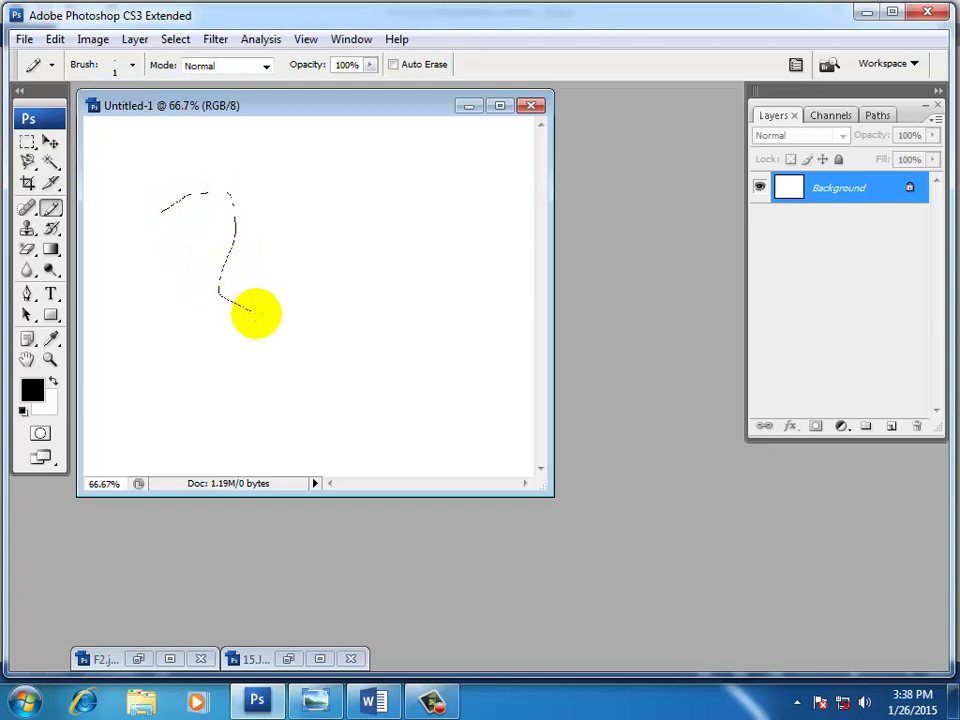
{"action": "mouse_move", "coordinate": [299, 177]}
{"action": "left_mouse_down"}
{"action": "mouse_move", "coordinate": [271, 220]}
{"action": "mouse_move", "coordinate": [298, 334]}
{"action": "mouse_move", "coordinate": [268, 350]}
{"action": "left_mouse_up"}
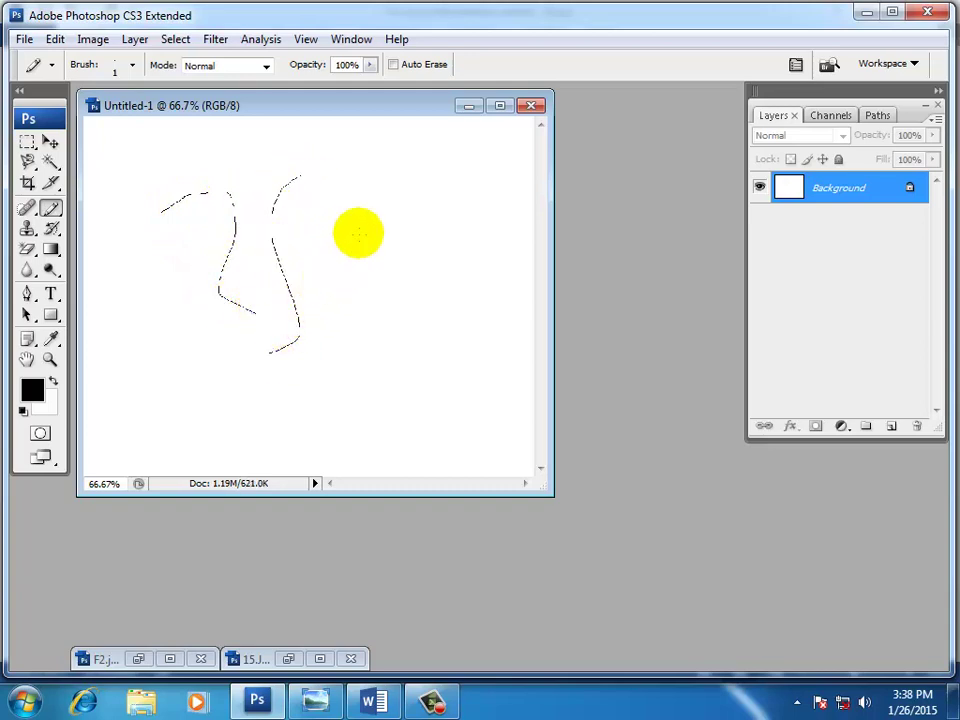
{"action": "mouse_move", "coordinate": [344, 218]}
{"action": "left_mouse_down"}
{"action": "mouse_move", "coordinate": [333, 255]}
{"action": "mouse_move", "coordinate": [316, 377]}
{"action": "left_mouse_up"}
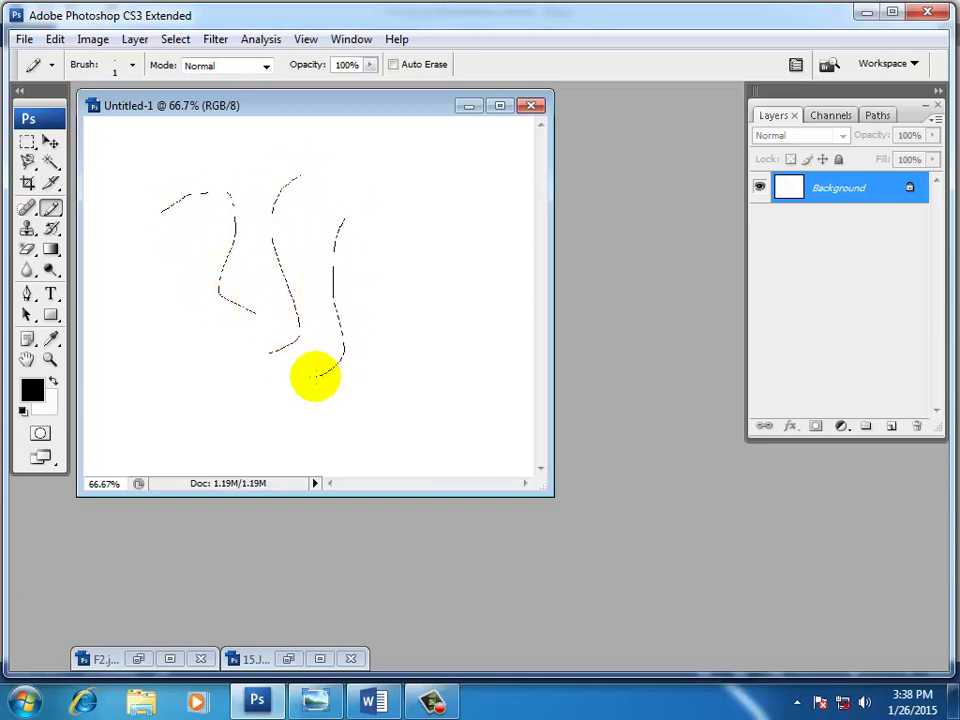
- Set the foreground colour to red #f51919 and draw two more freehand pencil curves beside the black ones
{"action": "left_click", "coordinate": [32, 391]}
{"action": "left_click", "coordinate": [452, 174]}
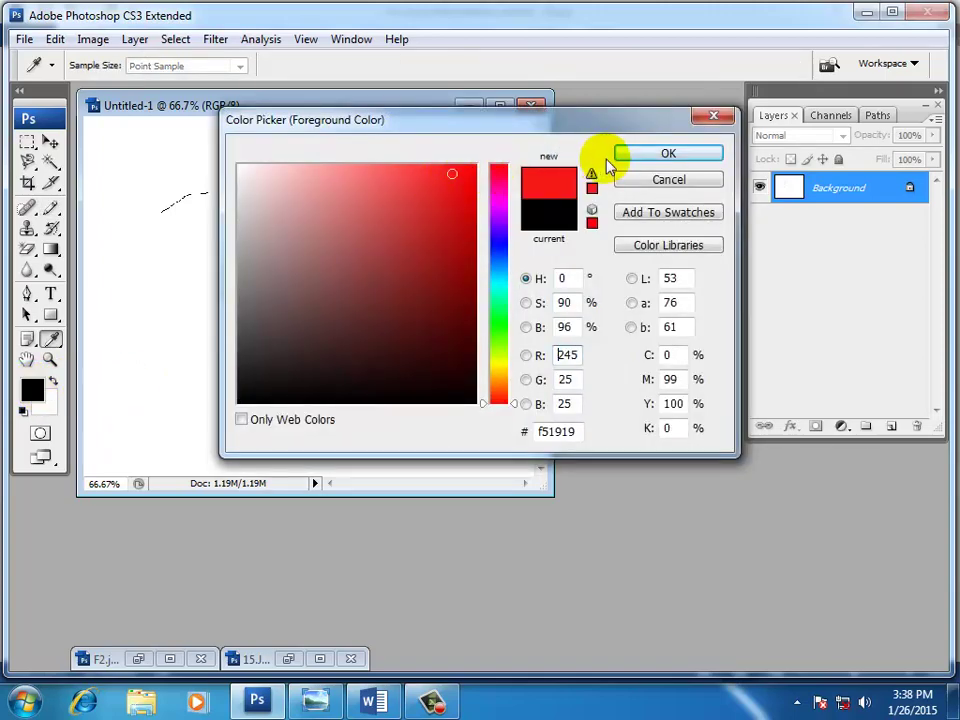
{"action": "left_click", "coordinate": [620, 156]}
{"action": "mouse_move", "coordinate": [340, 184]}
{"action": "left_mouse_down"}
{"action": "mouse_move", "coordinate": [296, 211]}
{"action": "mouse_move", "coordinate": [296, 312]}
{"action": "mouse_move", "coordinate": [272, 349]}
{"action": "left_mouse_up"}
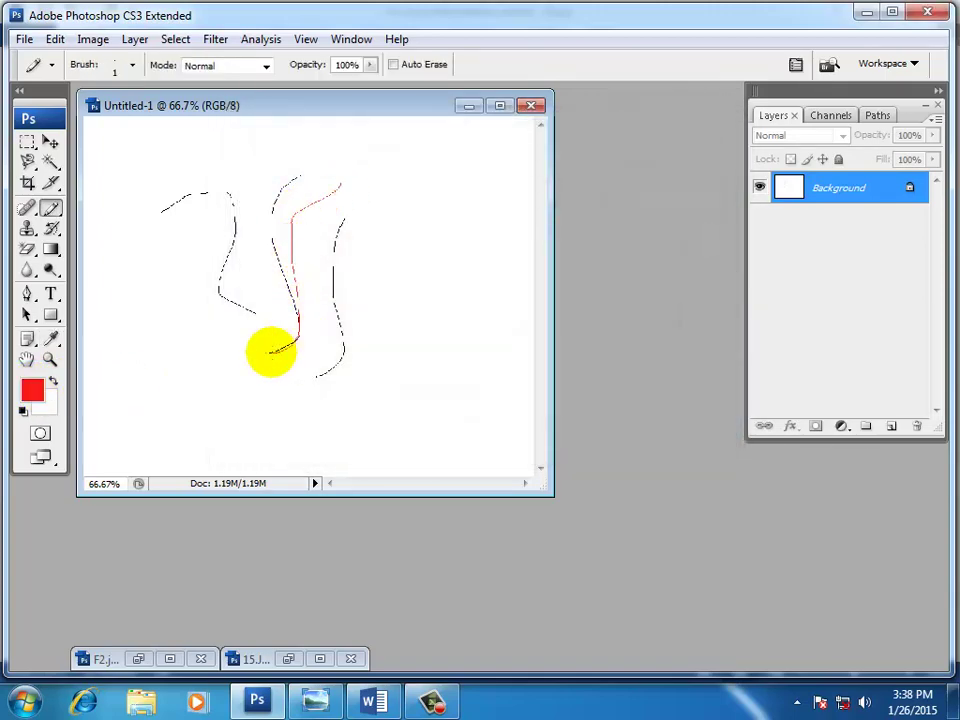
{"action": "mouse_move", "coordinate": [372, 232]}
{"action": "left_mouse_down"}
{"action": "mouse_move", "coordinate": [422, 276]}
{"action": "mouse_move", "coordinate": [378, 336]}
{"action": "left_mouse_up"}
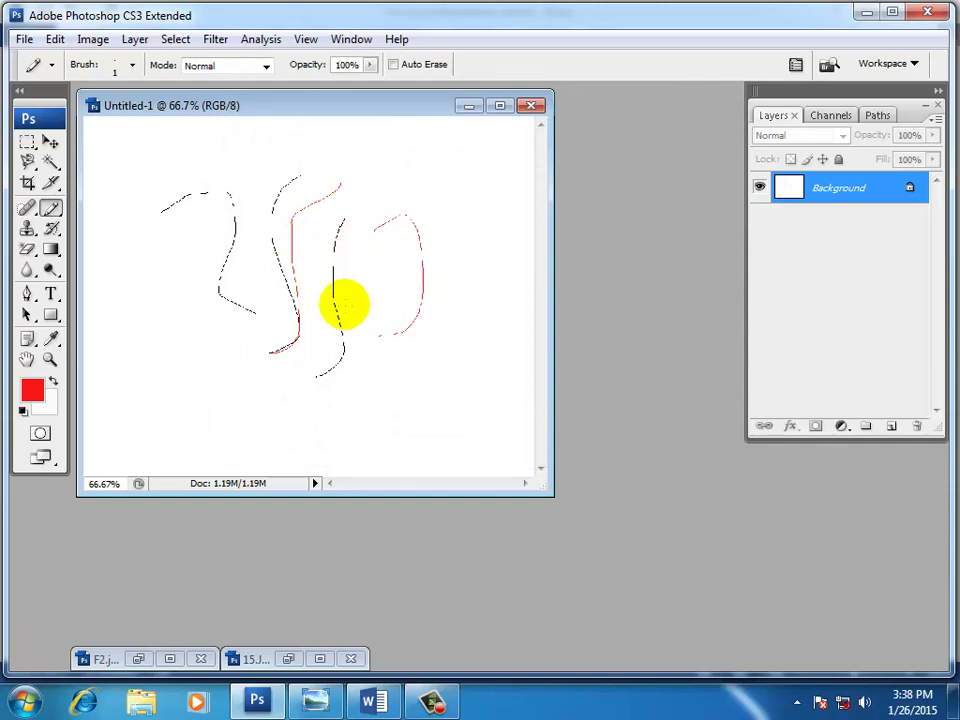
- Show the document history and revert the image to its initial Untitled-1 snapshot
{"action": "left_click", "coordinate": [347, 40]}
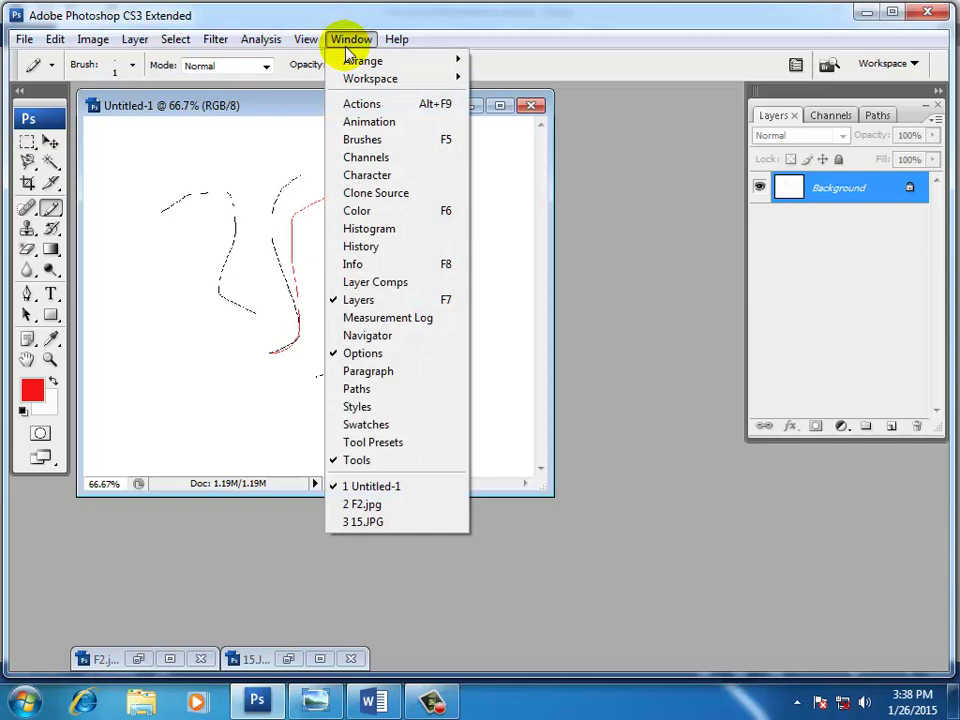
{"action": "left_click", "coordinate": [360, 246]}
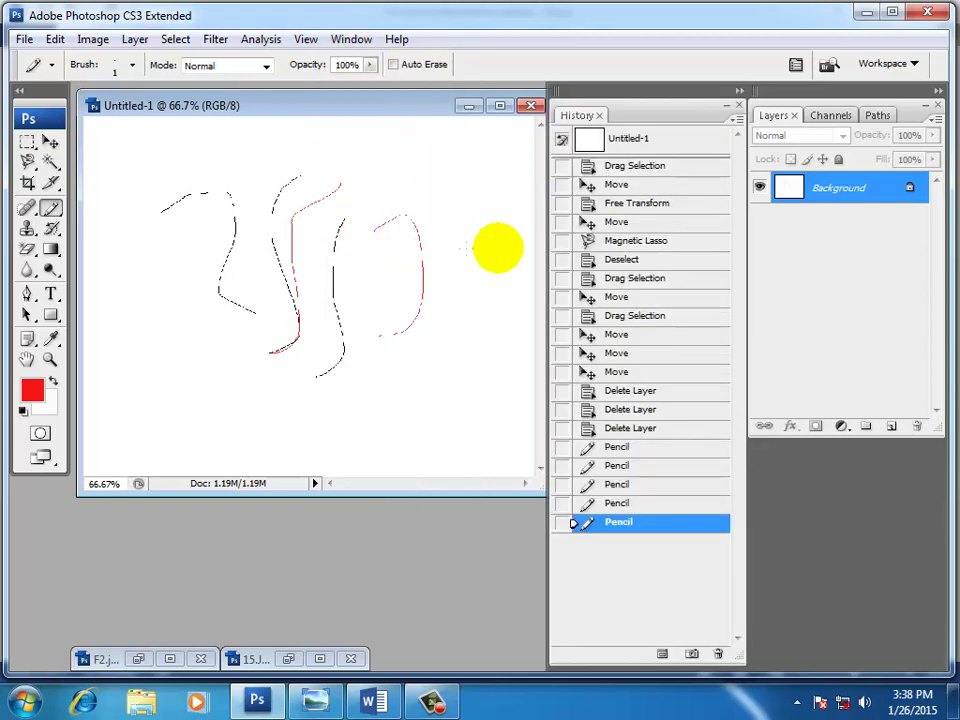
{"action": "left_click", "coordinate": [652, 143]}
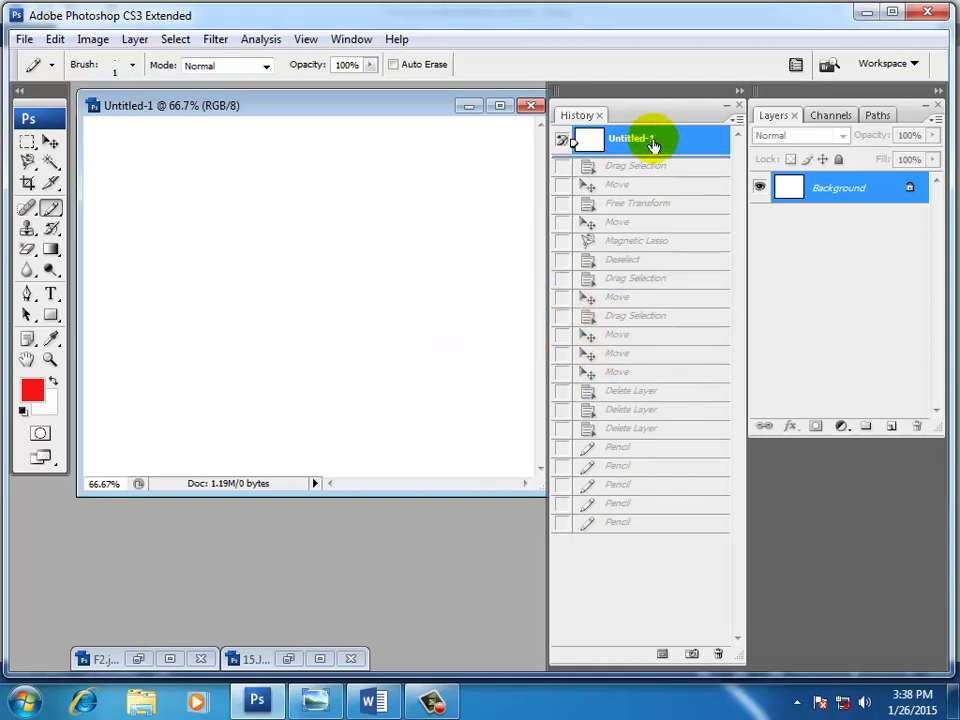
- Add a new empty layer above the background and switch to the Brush tool
{"action": "left_click", "coordinate": [891, 428]}
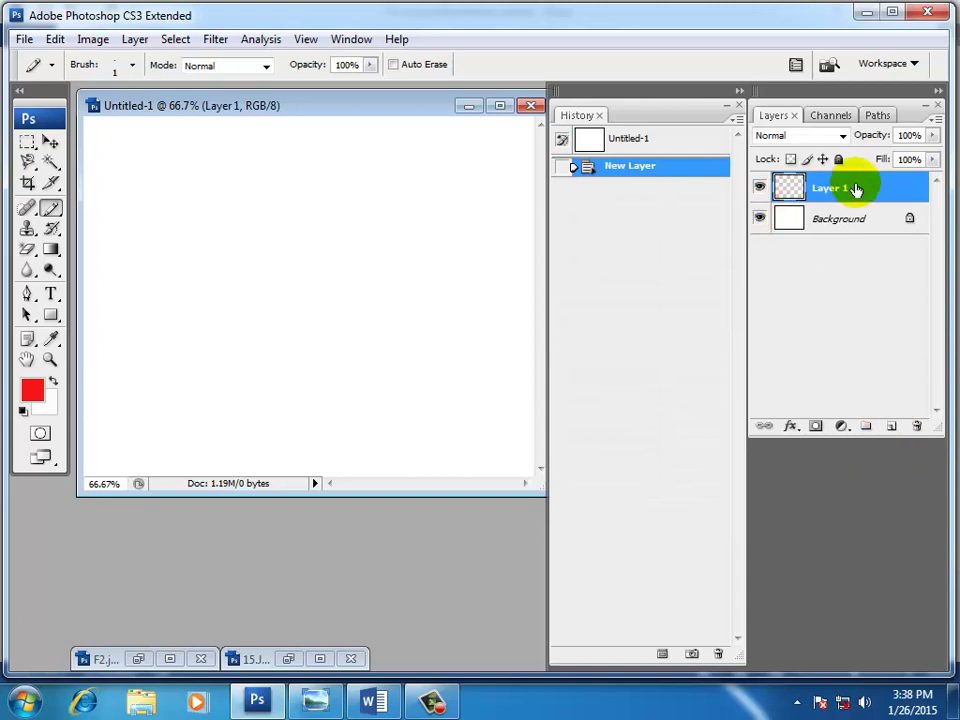
{"action": "left_click", "coordinate": [48, 212]}
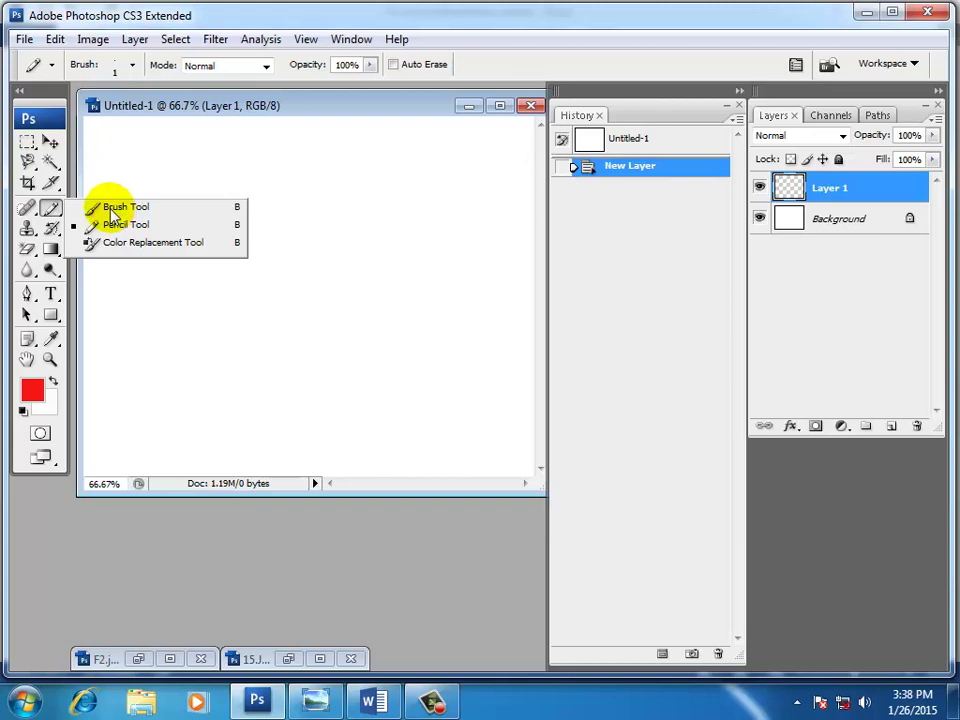
{"action": "left_click", "coordinate": [118, 207]}
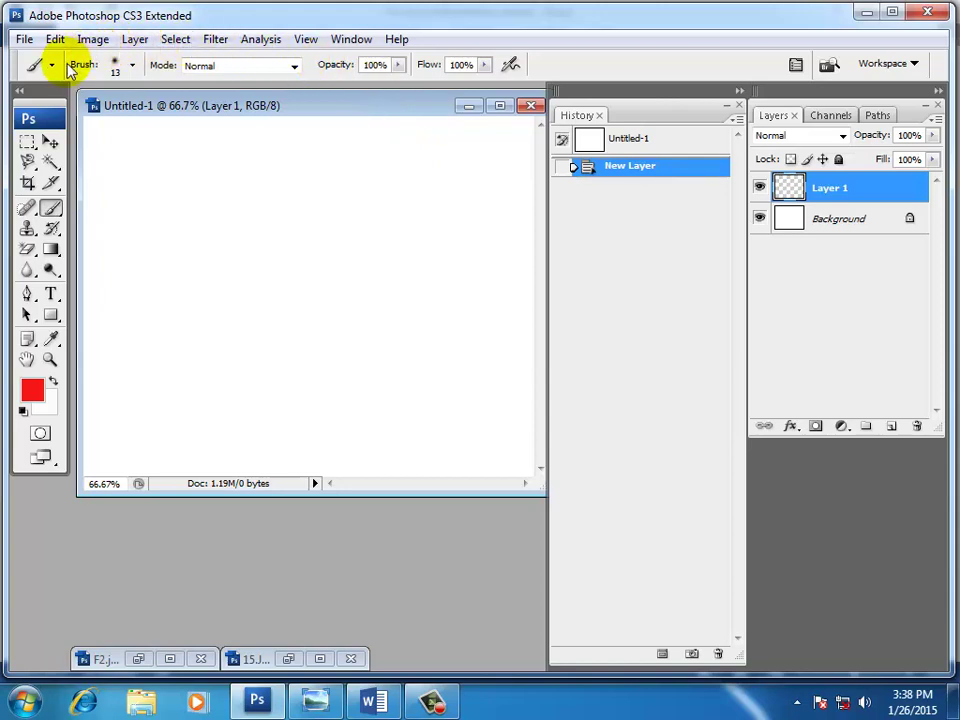
- Choose the hard round 13 px brush with 100% hardness and paint a closed irregular red outline around the middle of the canvas
{"action": "left_click", "coordinate": [134, 66]}
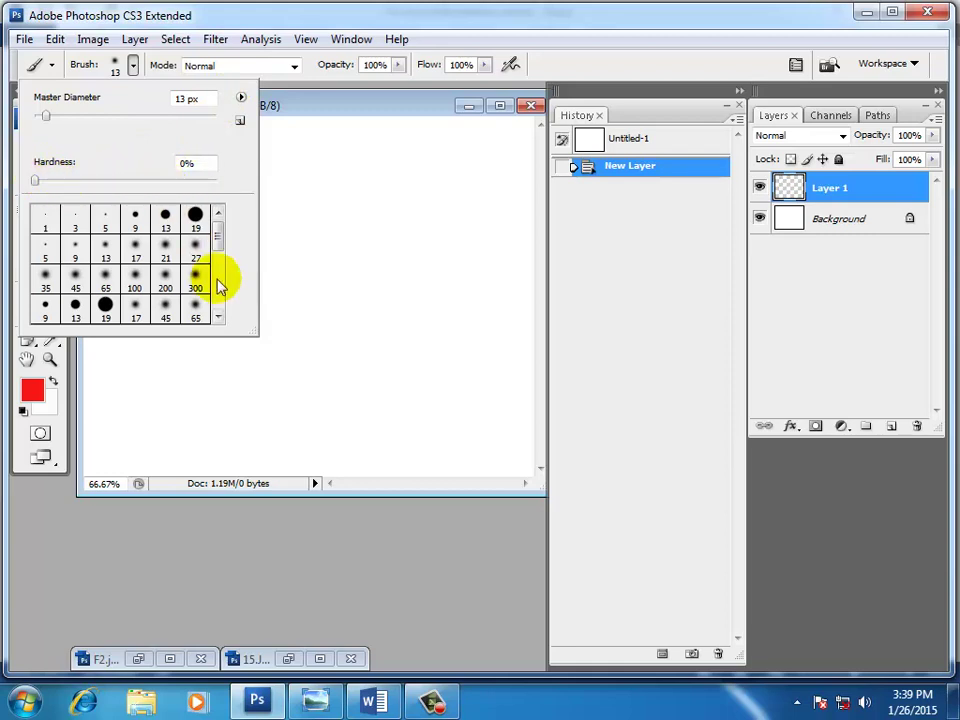
{"action": "mouse_move", "coordinate": [220, 233]}
{"action": "left_mouse_down"}
{"action": "mouse_move", "coordinate": [210, 306]}
{"action": "mouse_move", "coordinate": [219, 206]}
{"action": "left_mouse_up"}
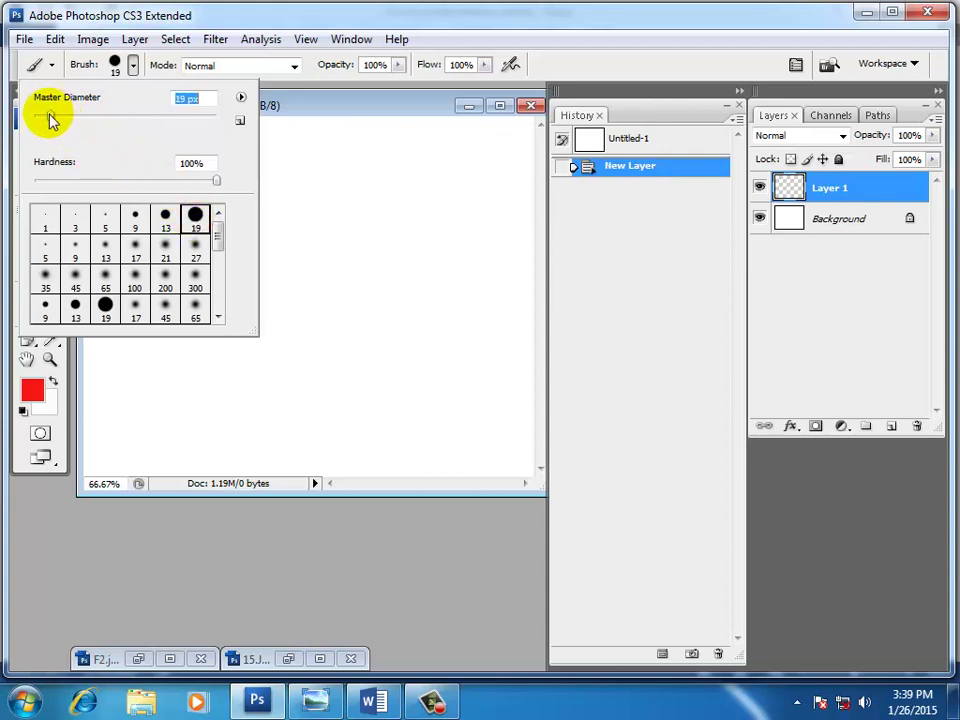
{"action": "mouse_move", "coordinate": [49, 119]}
{"action": "left_mouse_down"}
{"action": "mouse_move", "coordinate": [73, 120]}
{"action": "mouse_move", "coordinate": [52, 121]}
{"action": "left_mouse_up"}
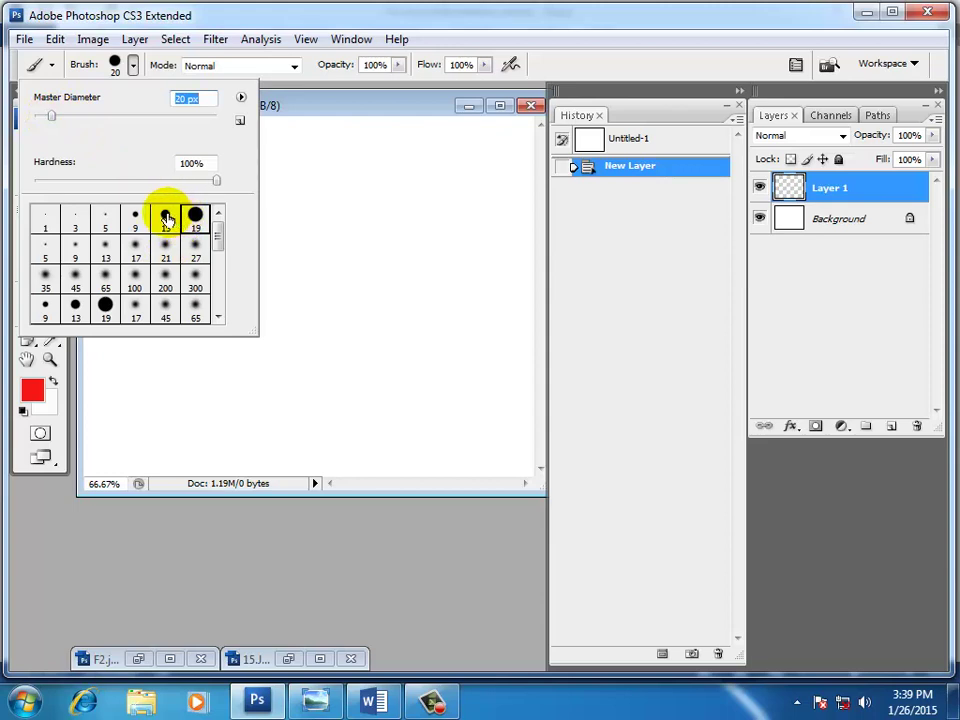
{"action": "left_click", "coordinate": [167, 220]}
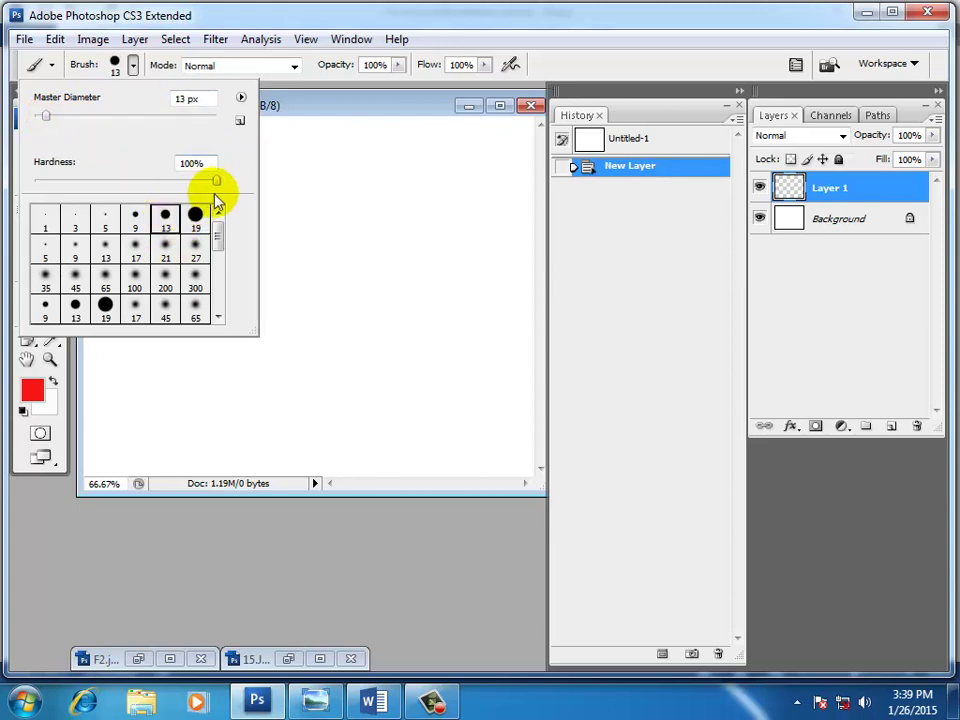
{"action": "left_click", "coordinate": [300, 98]}
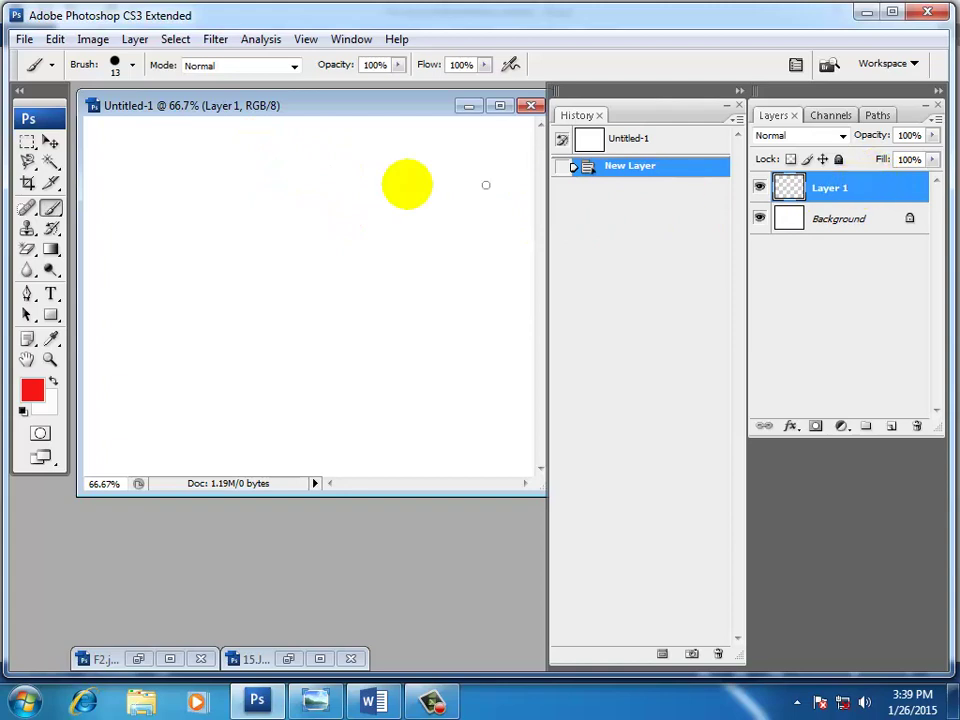
{"action": "mouse_move", "coordinate": [294, 172]}
{"action": "left_mouse_down"}
{"action": "mouse_move", "coordinate": [248, 172]}
{"action": "mouse_move", "coordinate": [184, 207]}
{"action": "mouse_move", "coordinate": [196, 260]}
{"action": "mouse_move", "coordinate": [176, 313]}
{"action": "left_mouse_up"}
{"action": "mouse_move", "coordinate": [276, 166]}
{"action": "left_mouse_down"}
{"action": "mouse_move", "coordinate": [388, 150]}
{"action": "mouse_move", "coordinate": [440, 232]}
{"action": "mouse_move", "coordinate": [436, 331]}
{"action": "mouse_move", "coordinate": [344, 357]}
{"action": "mouse_move", "coordinate": [262, 361]}
{"action": "mouse_move", "coordinate": [182, 318]}
{"action": "left_mouse_up"}
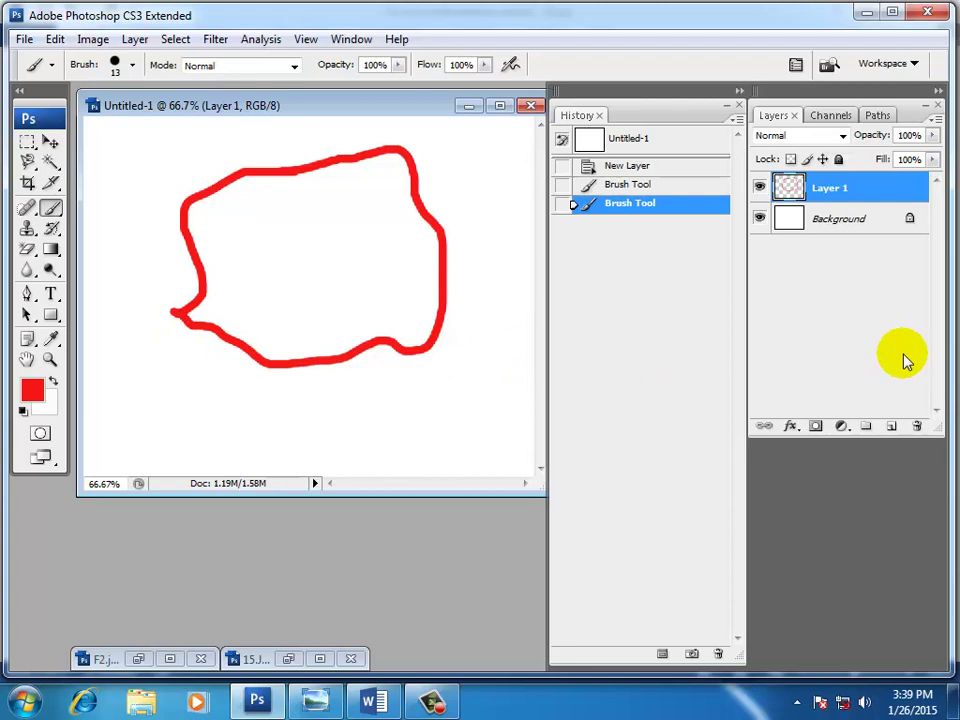
- Add a second new layer and choose the soft round 27 px brush with 0% hardness
{"action": "left_click", "coordinate": [889, 428]}
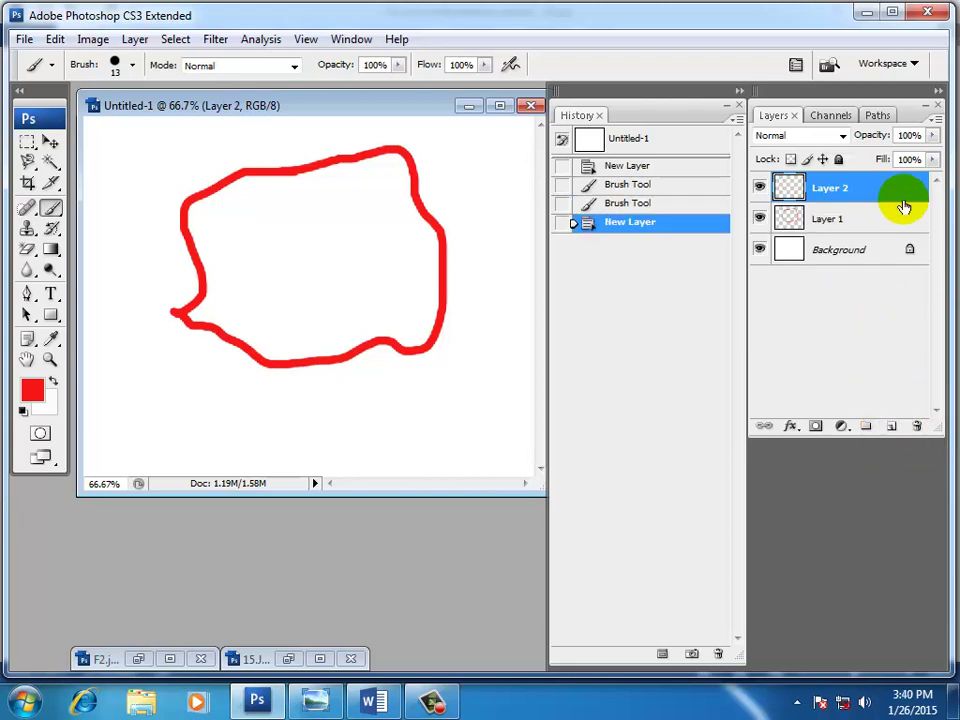
{"action": "left_click", "coordinate": [132, 65]}
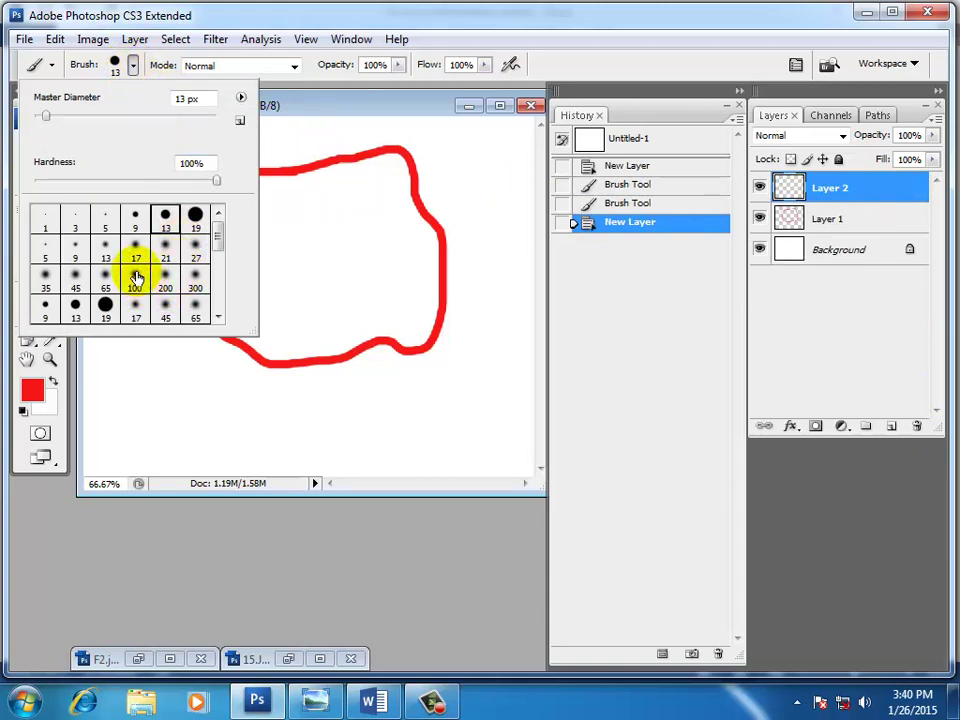
{"action": "left_click", "coordinate": [195, 254]}
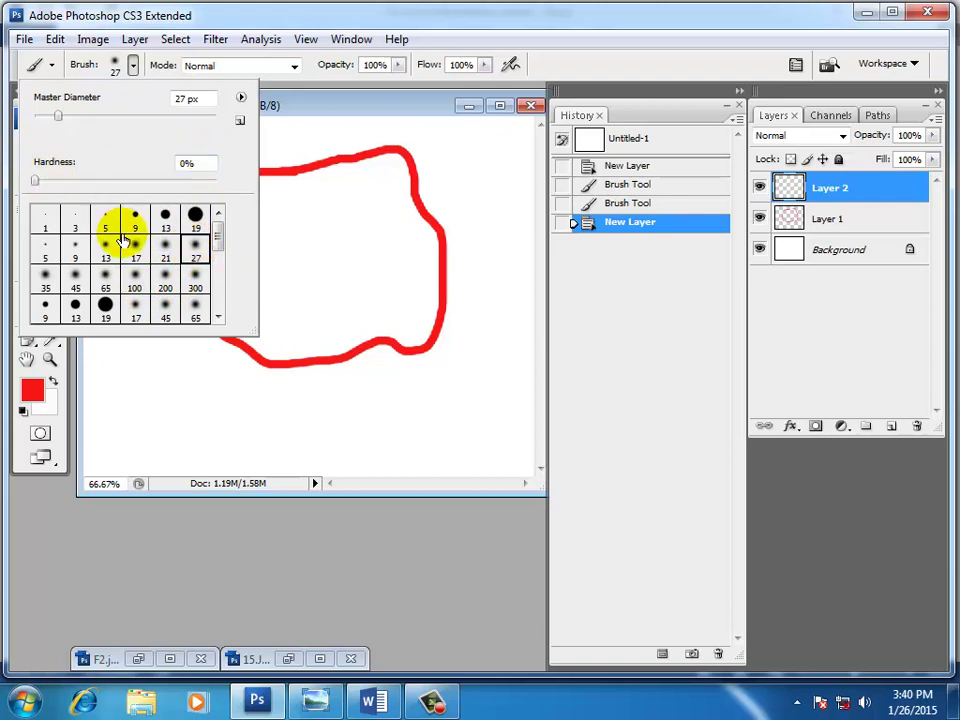
{"action": "left_click", "coordinate": [165, 218]}
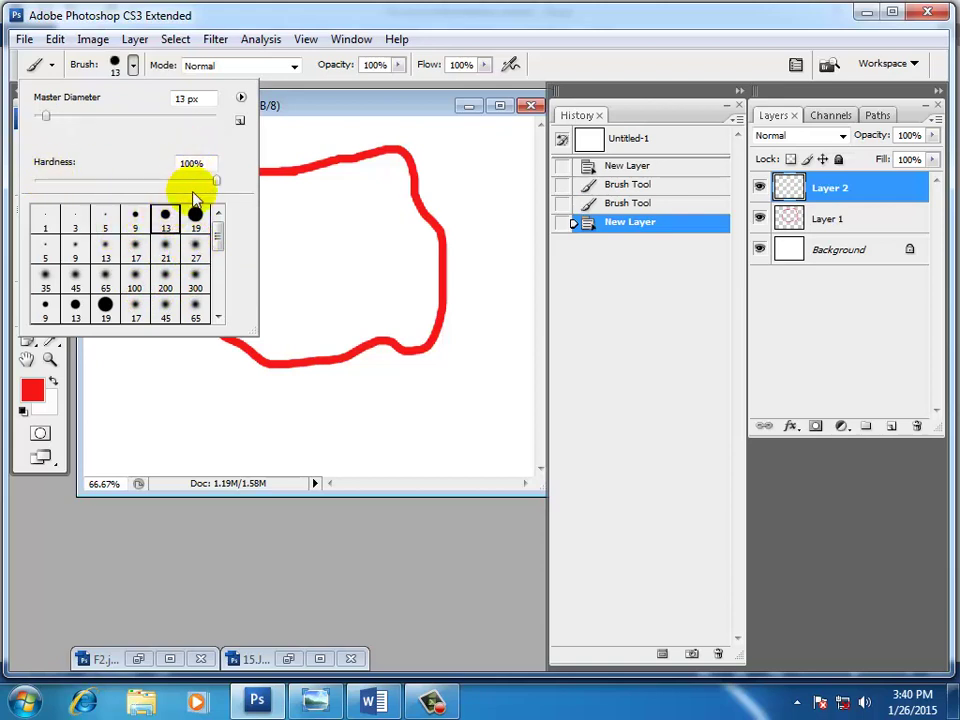
{"action": "left_click", "coordinate": [198, 247]}
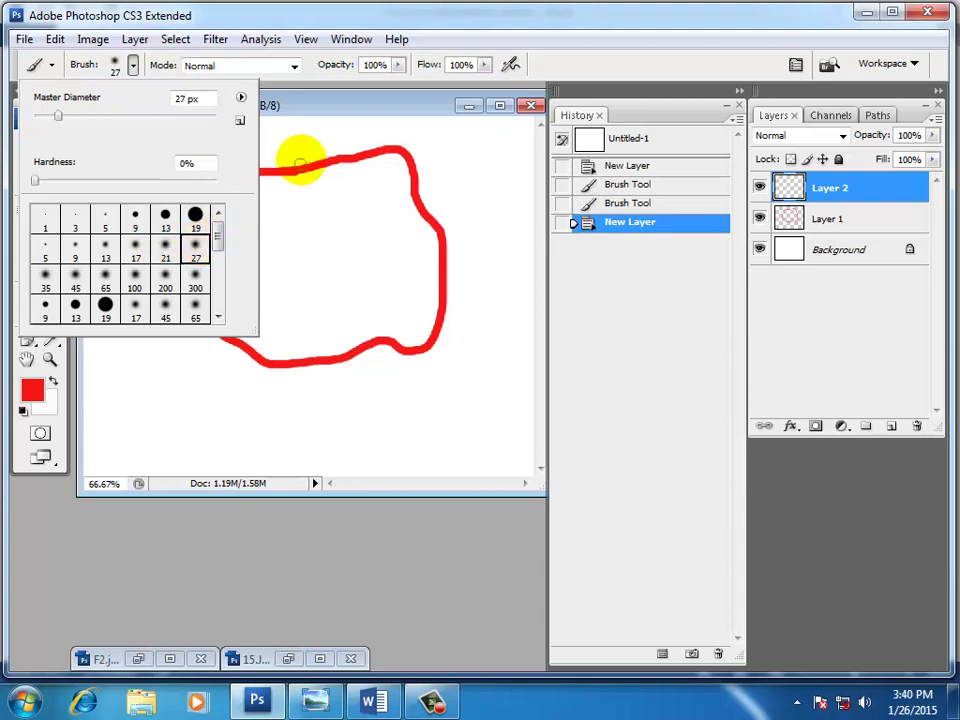
{"action": "left_click", "coordinate": [315, 100]}
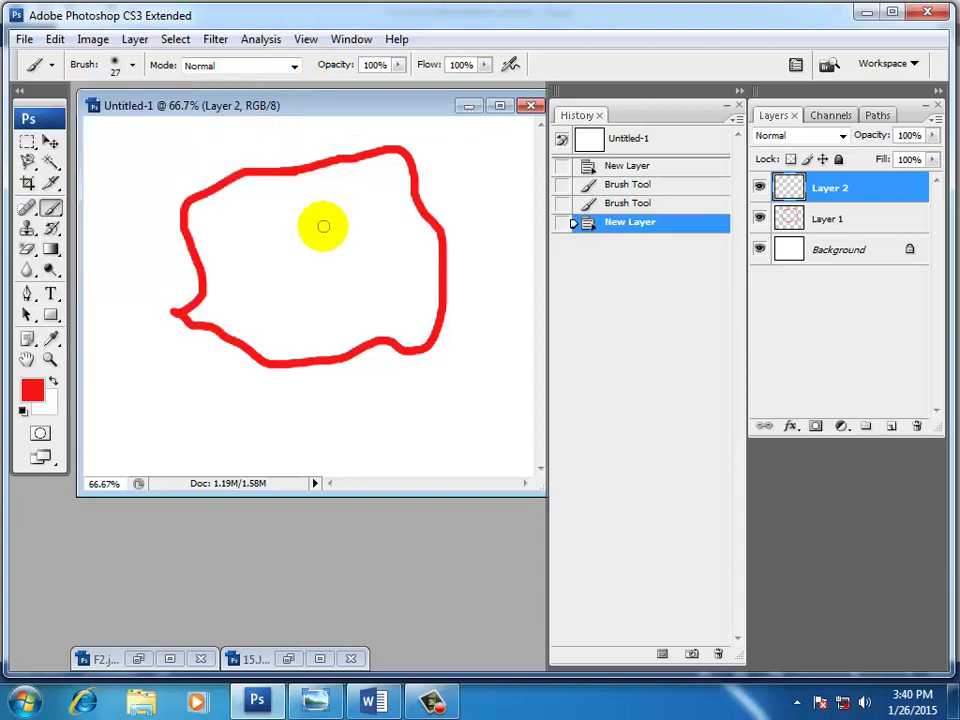
- Set the foreground colour to light blue #6a83ed and paint a large freehand double loop overlapping the red outline
{"action": "left_click", "coordinate": [29, 385]}
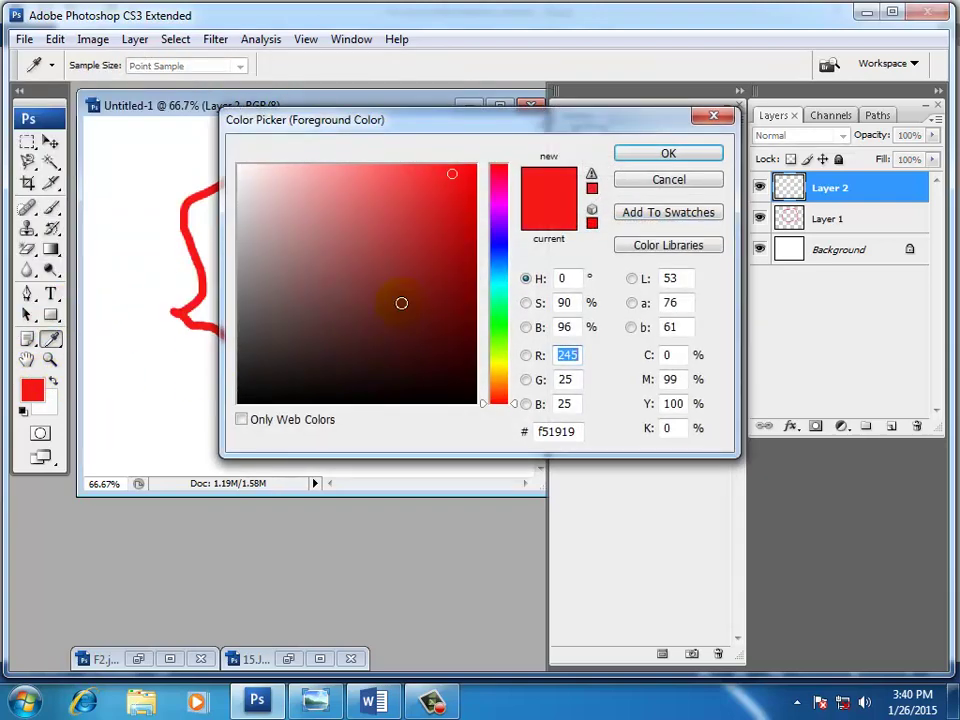
{"action": "left_click", "coordinate": [500, 251]}
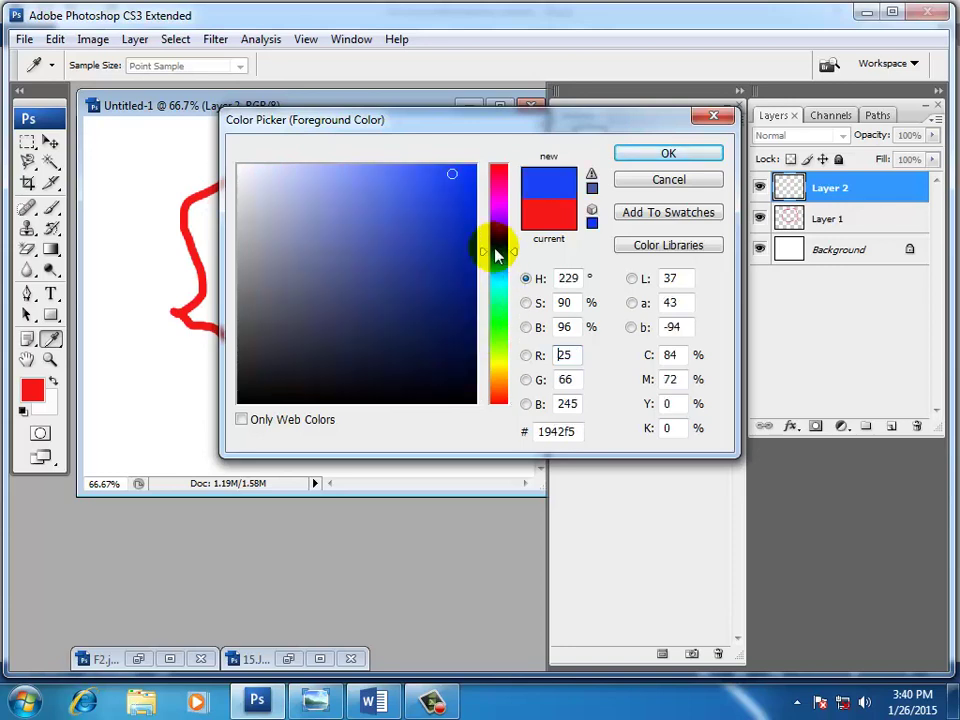
{"action": "left_click", "coordinate": [317, 181]}
{"action": "left_click", "coordinate": [364, 184]}
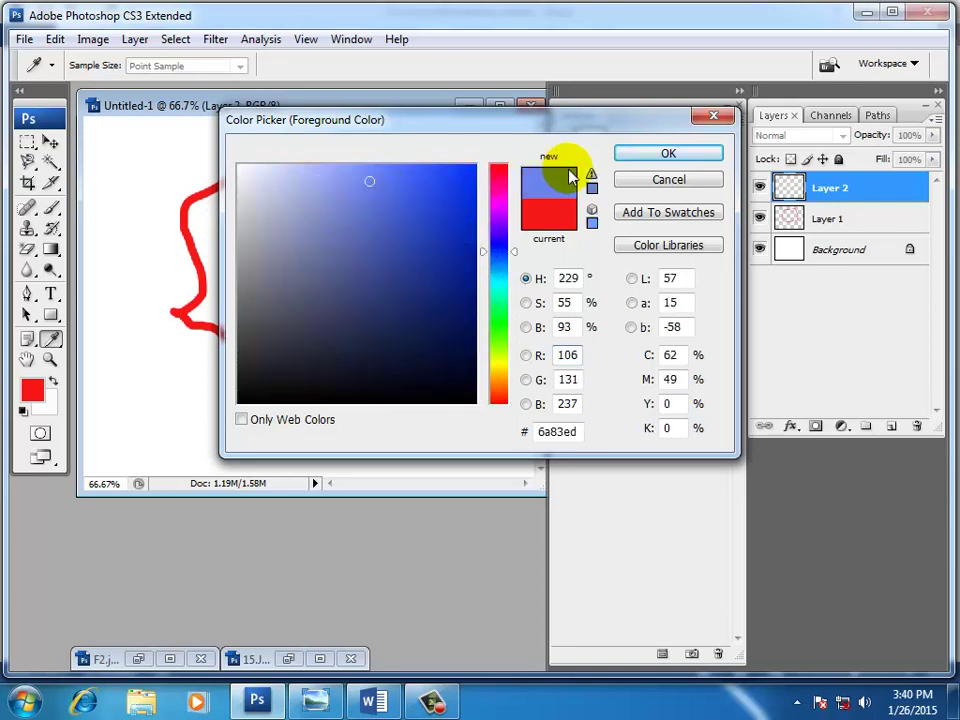
{"action": "left_click", "coordinate": [640, 153]}
{"action": "mouse_move", "coordinate": [342, 246]}
{"action": "left_mouse_down"}
{"action": "mouse_move", "coordinate": [240, 148]}
{"action": "mouse_move", "coordinate": [185, 142]}
{"action": "mouse_move", "coordinate": [153, 187]}
{"action": "mouse_move", "coordinate": [155, 233]}
{"action": "mouse_move", "coordinate": [188, 242]}
{"action": "mouse_move", "coordinate": [251, 234]}
{"action": "mouse_move", "coordinate": [284, 204]}
{"action": "mouse_move", "coordinate": [341, 238]}
{"action": "mouse_move", "coordinate": [335, 261]}
{"action": "mouse_move", "coordinate": [107, 278]}
{"action": "mouse_move", "coordinate": [98, 361]}
{"action": "mouse_move", "coordinate": [160, 416]}
{"action": "mouse_move", "coordinate": [275, 412]}
{"action": "mouse_move", "coordinate": [380, 355]}
{"action": "mouse_move", "coordinate": [389, 277]}
{"action": "mouse_move", "coordinate": [350, 238]}
{"action": "left_mouse_up"}
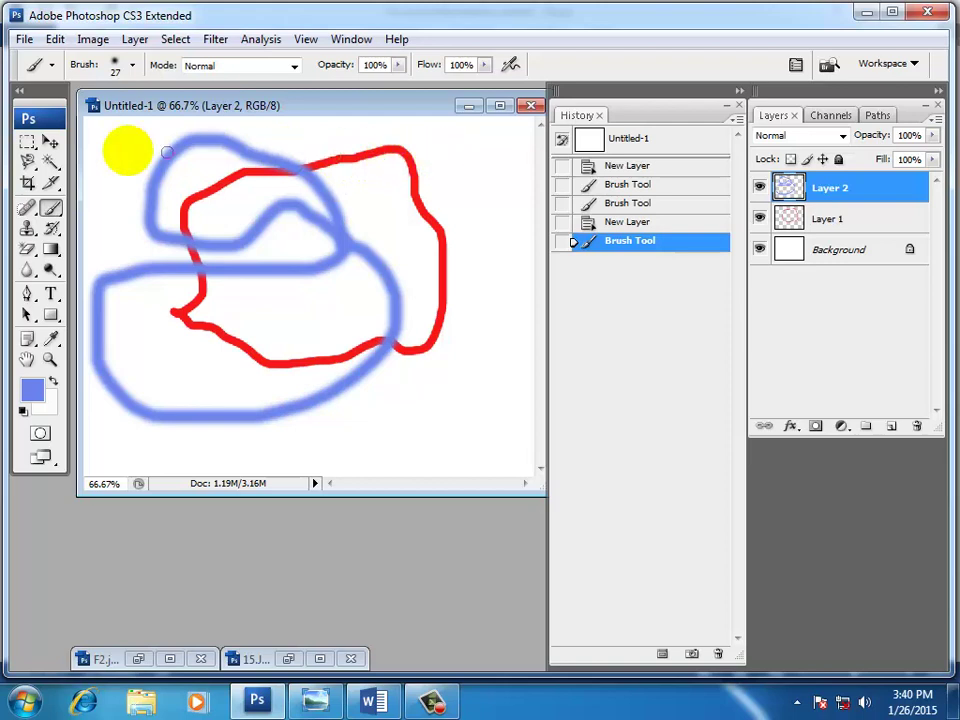
- Delete Layer 1 with the red outline and Layer 2 with the blue loops, leaving only the background
{"action": "left_click", "coordinate": [52, 144]}
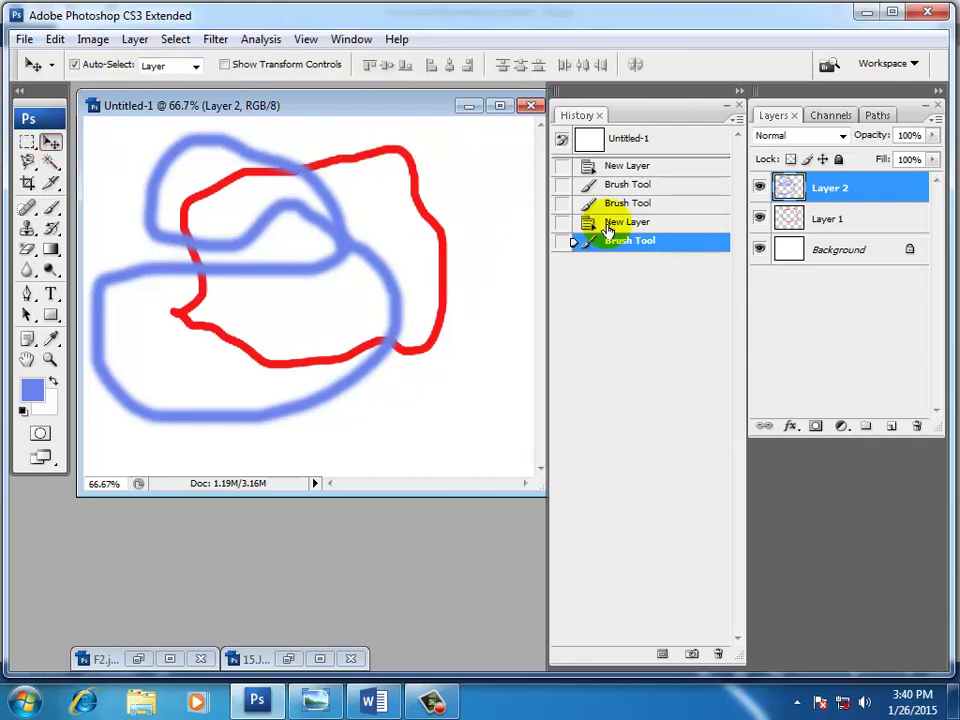
{"action": "left_click", "coordinate": [866, 218]}
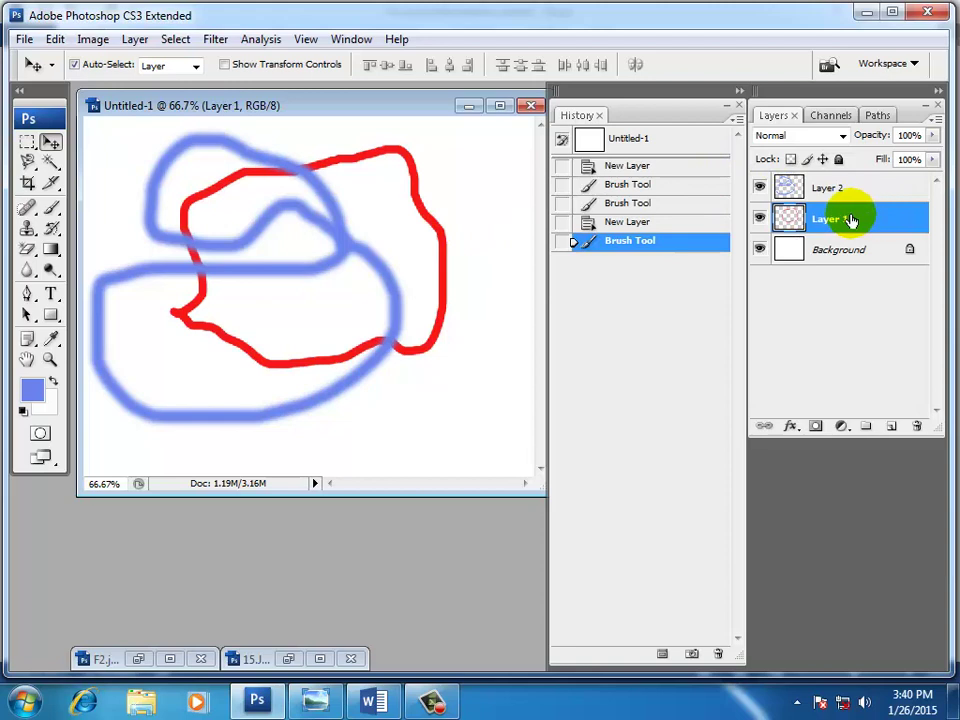
{"action": "mouse_move", "coordinate": [858, 220]}
{"action": "left_mouse_down"}
{"action": "mouse_move", "coordinate": [896, 283]}
{"action": "mouse_move", "coordinate": [915, 430]}
{"action": "left_mouse_up"}
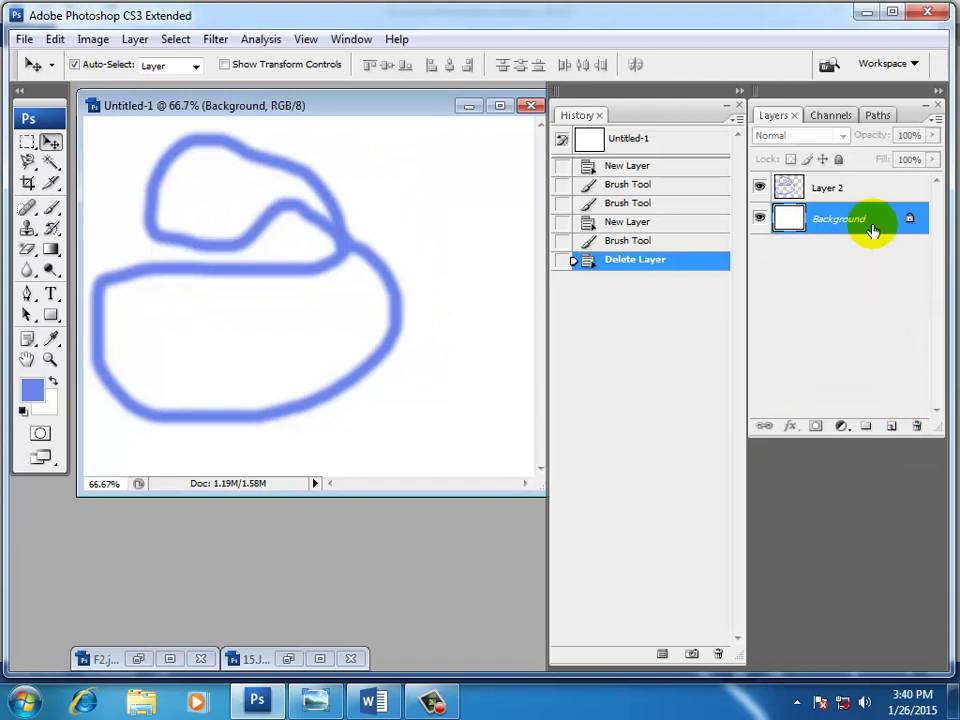
{"action": "left_click", "coordinate": [858, 189]}
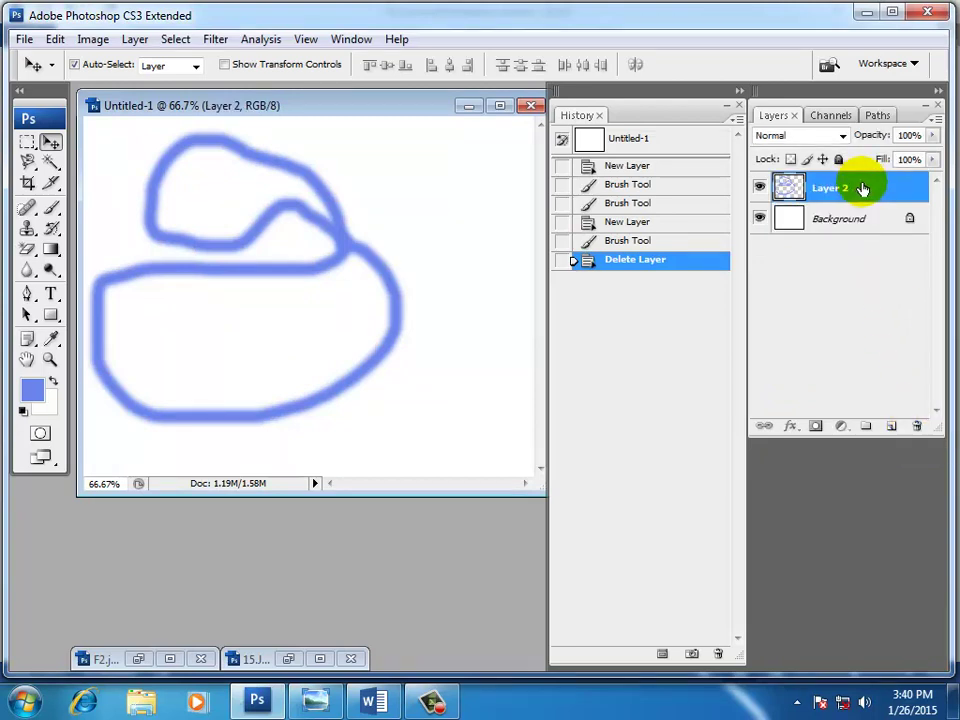
{"action": "left_click_drag", "start_coordinate": [862, 189], "coordinate": [913, 427]}
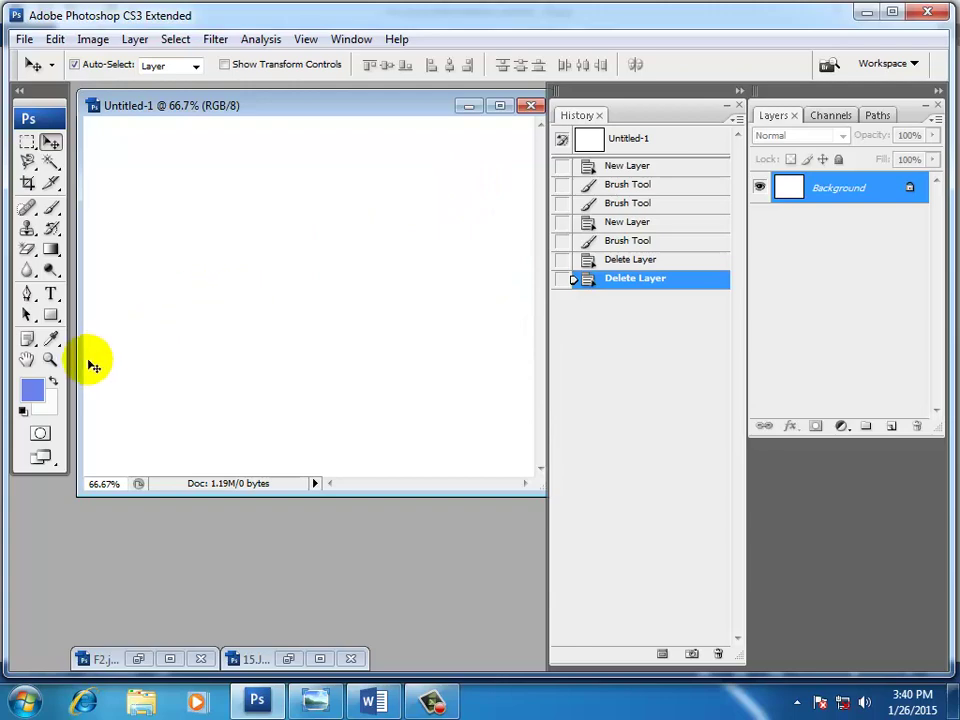
- Set the foreground colour to bright red #f92126
{"action": "left_click", "coordinate": [32, 390]}
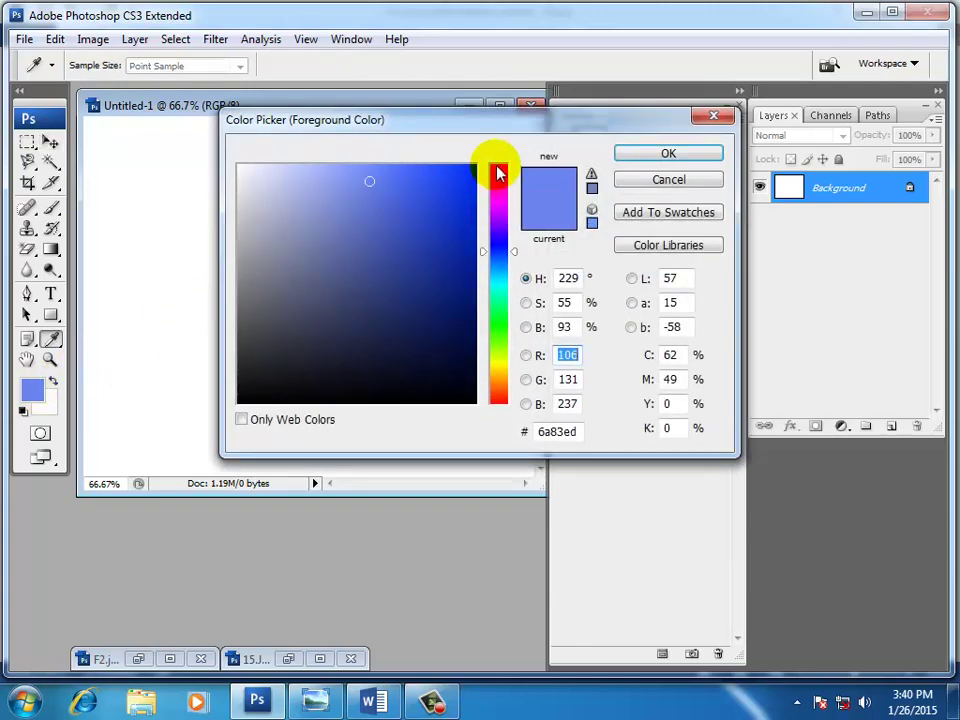
{"action": "left_click", "coordinate": [497, 174]}
{"action": "left_click", "coordinate": [444, 170]}
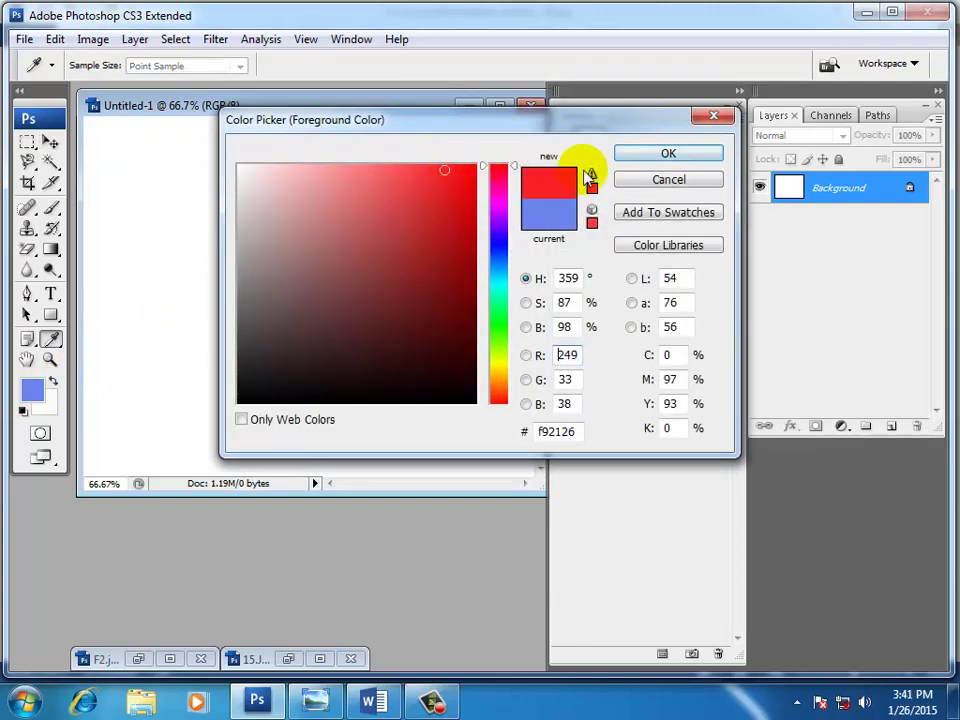
{"action": "left_click", "coordinate": [641, 154]}
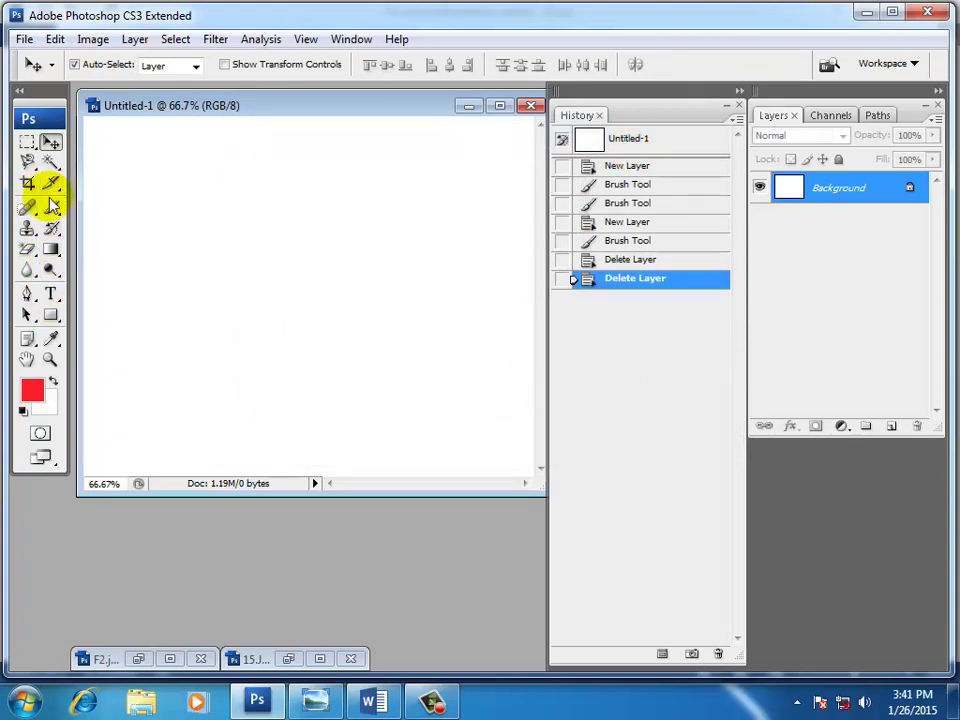
- Paint a straight horizontal red stroke across the upper canvas with the Brush tool at 77 px diameter and 100% hardness
{"action": "left_click_drag", "start_coordinate": [52, 208], "coordinate": [139, 206]}
{"action": "left_click", "coordinate": [132, 65]}
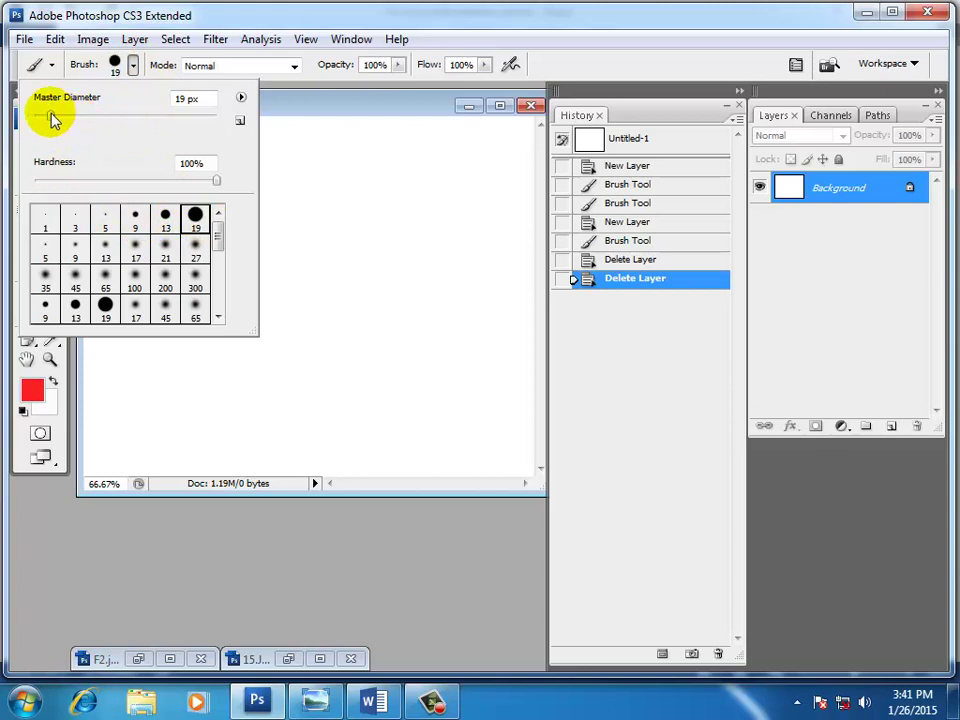
{"action": "left_click_drag", "start_coordinate": [51, 116], "coordinate": [107, 119]}
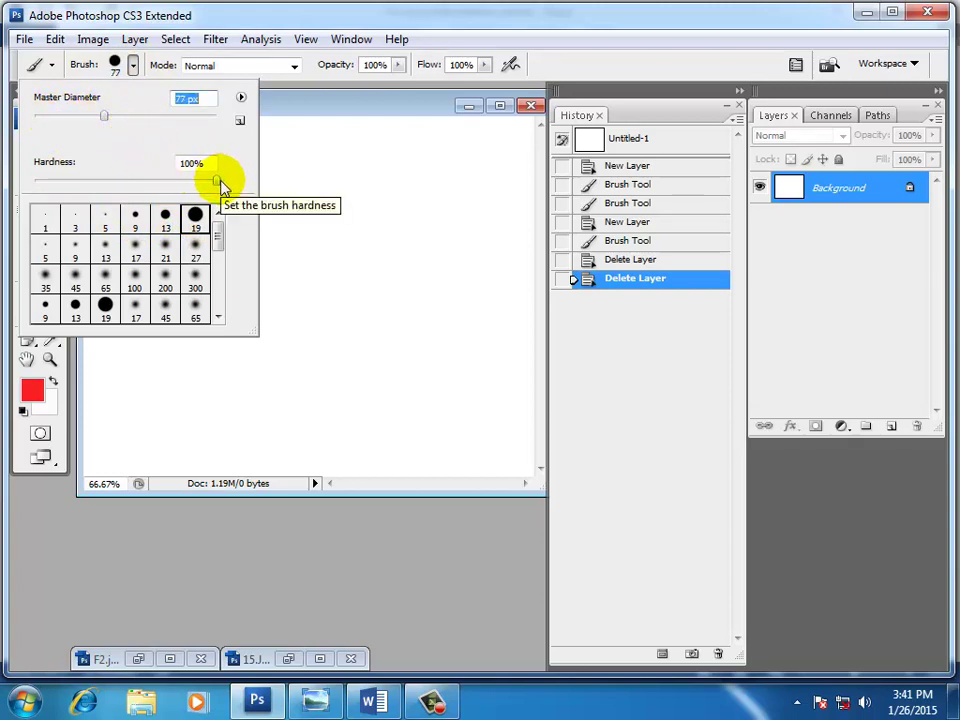
{"action": "left_click", "coordinate": [306, 103]}
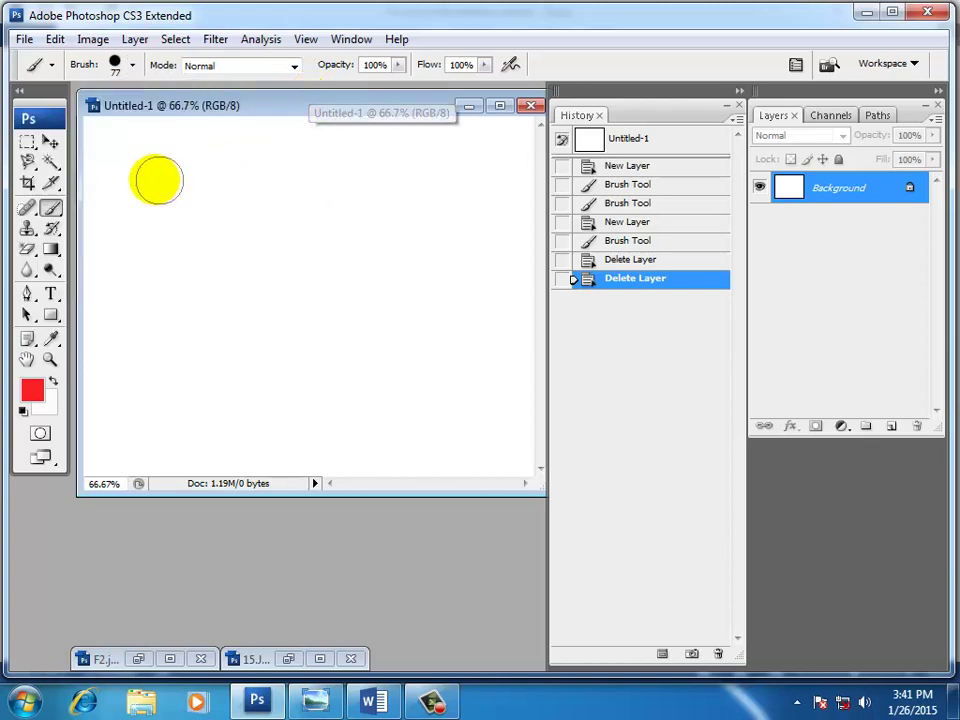
{"action": "left_click_drag", "start_coordinate": [133, 175], "coordinate": [380, 176]}
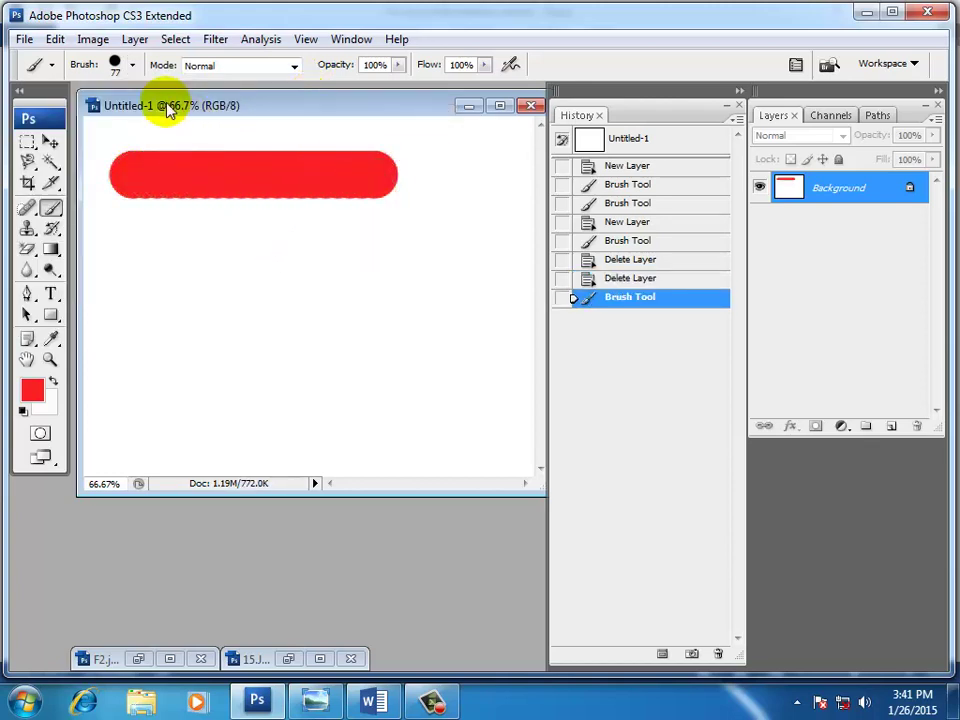
- Set the brush hardness to 41% and paint a second horizontal red stroke of similar length below the first
{"action": "left_click", "coordinate": [133, 67]}
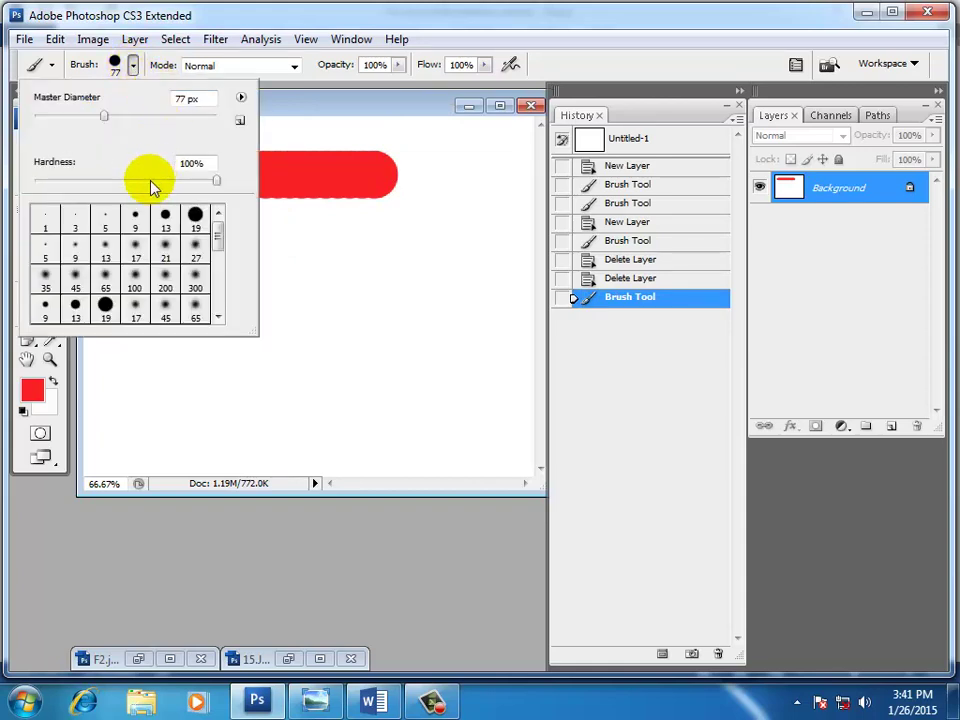
{"action": "left_click_drag", "start_coordinate": [110, 185], "coordinate": [122, 185]}
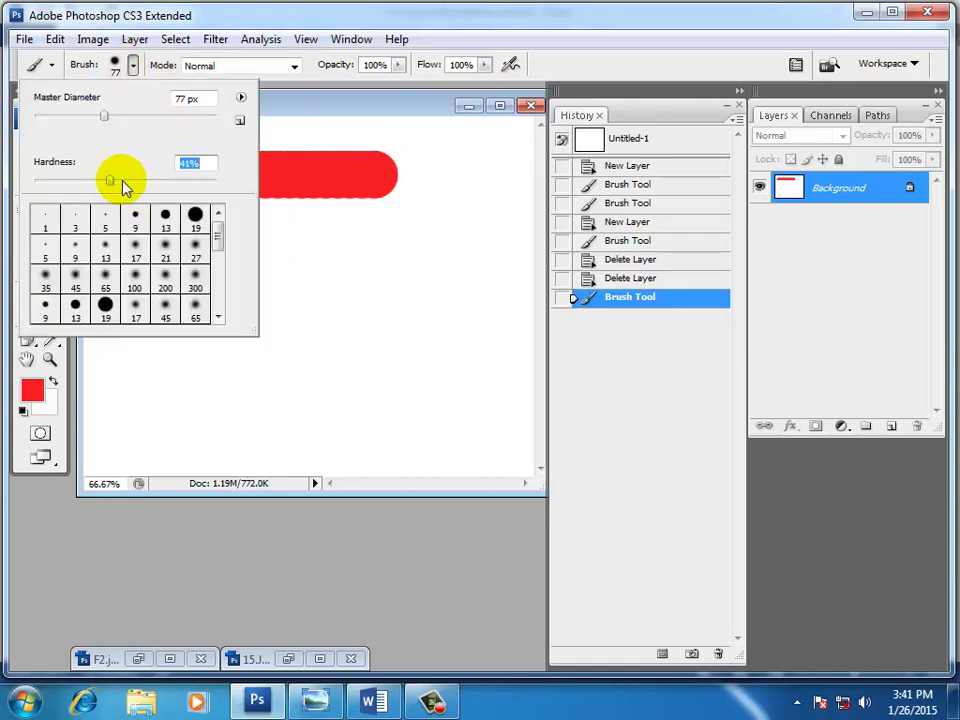
{"action": "left_click", "coordinate": [279, 110]}
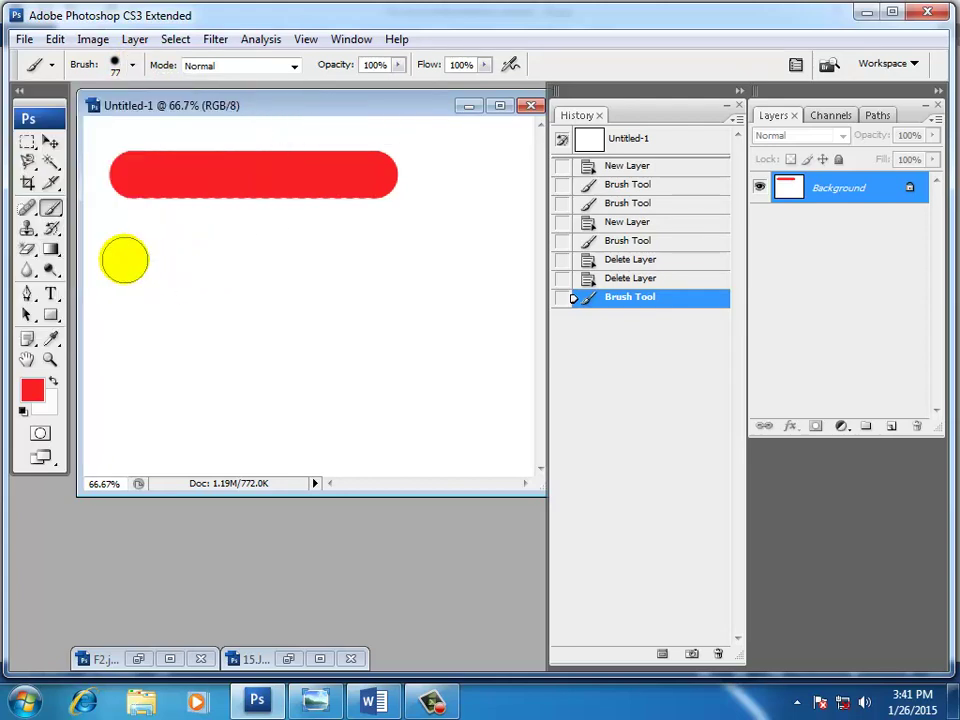
{"action": "left_click_drag", "start_coordinate": [127, 256], "coordinate": [386, 255]}
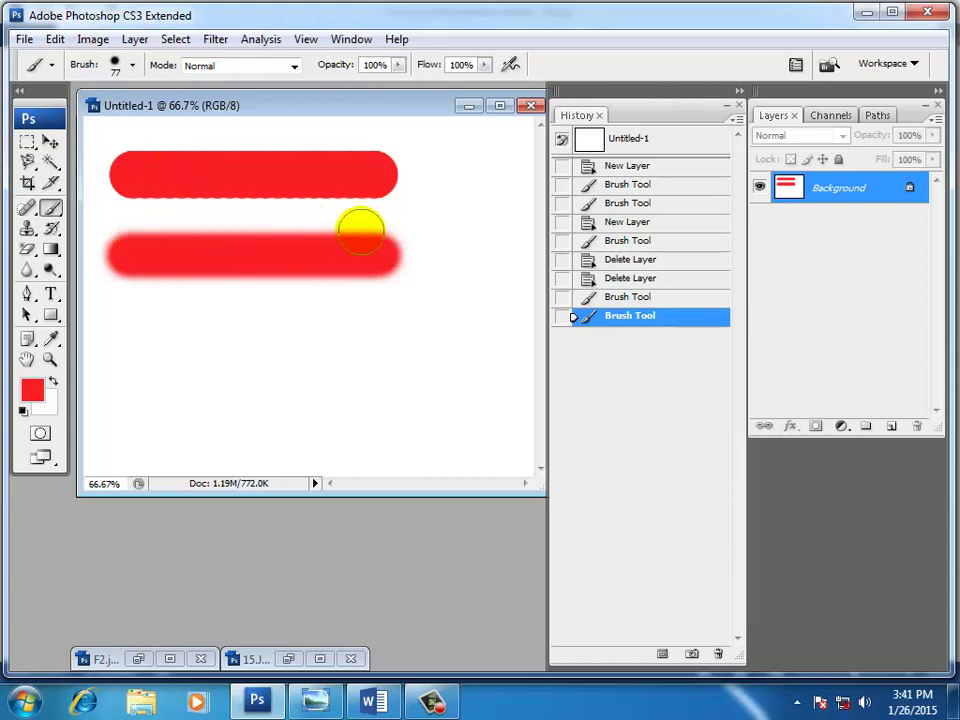
- Lower the brush hardness to 0% and paint a third horizontal red stroke below the other two
{"action": "left_click", "coordinate": [133, 66]}
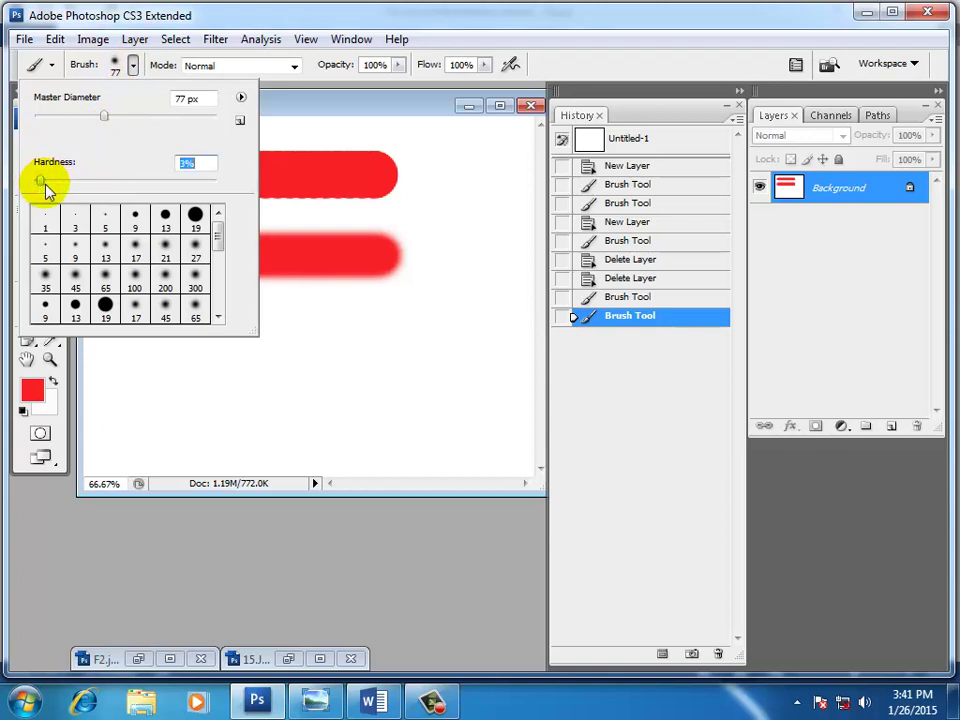
{"action": "left_click_drag", "start_coordinate": [41, 184], "coordinate": [17, 182]}
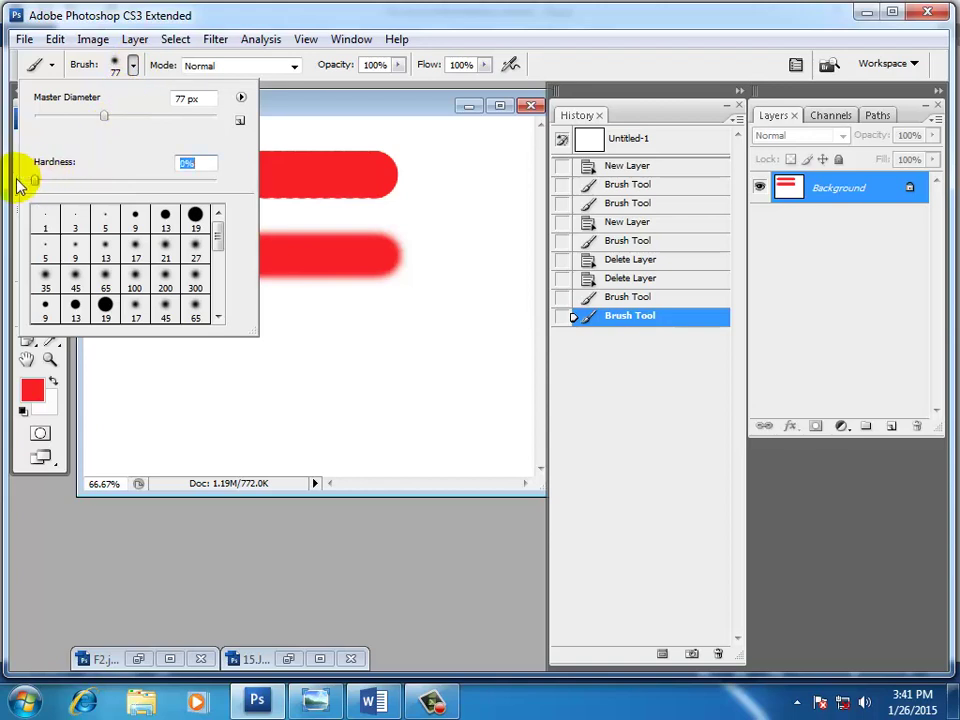
{"action": "left_click", "coordinate": [293, 110]}
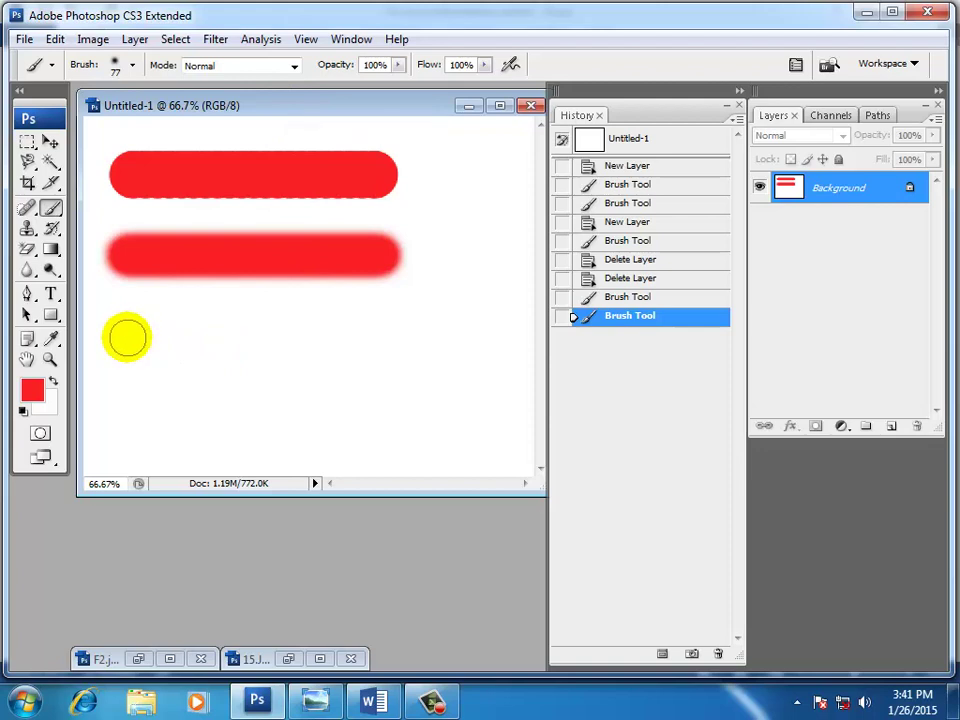
{"action": "left_click_drag", "start_coordinate": [124, 336], "coordinate": [392, 340]}
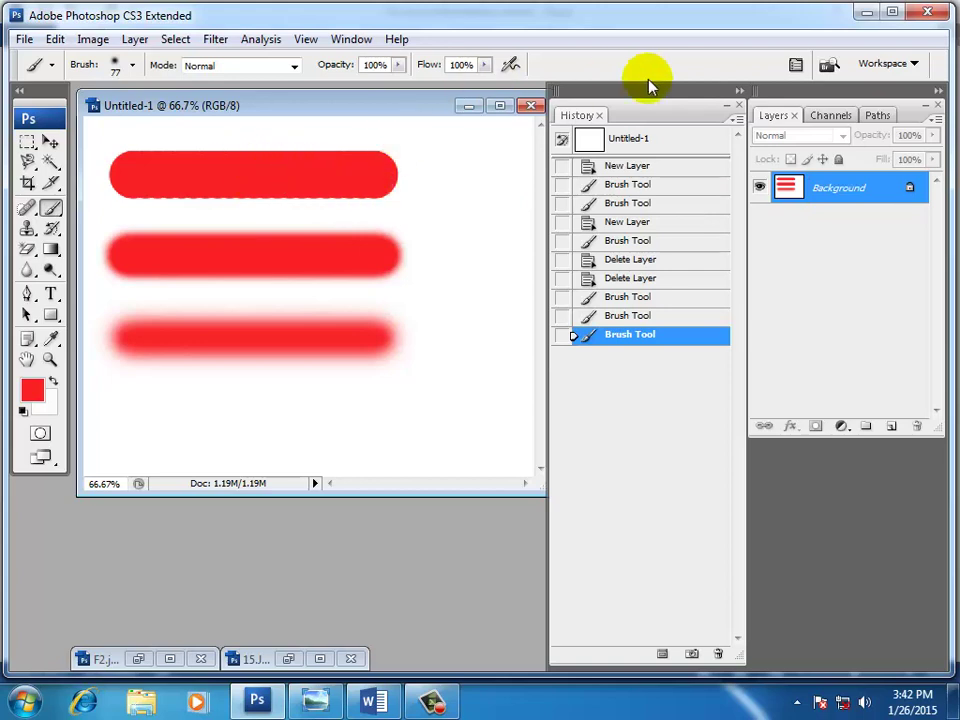
- Revert the document to its opening history state and add a new layer above the background
{"action": "left_click", "coordinate": [636, 144]}
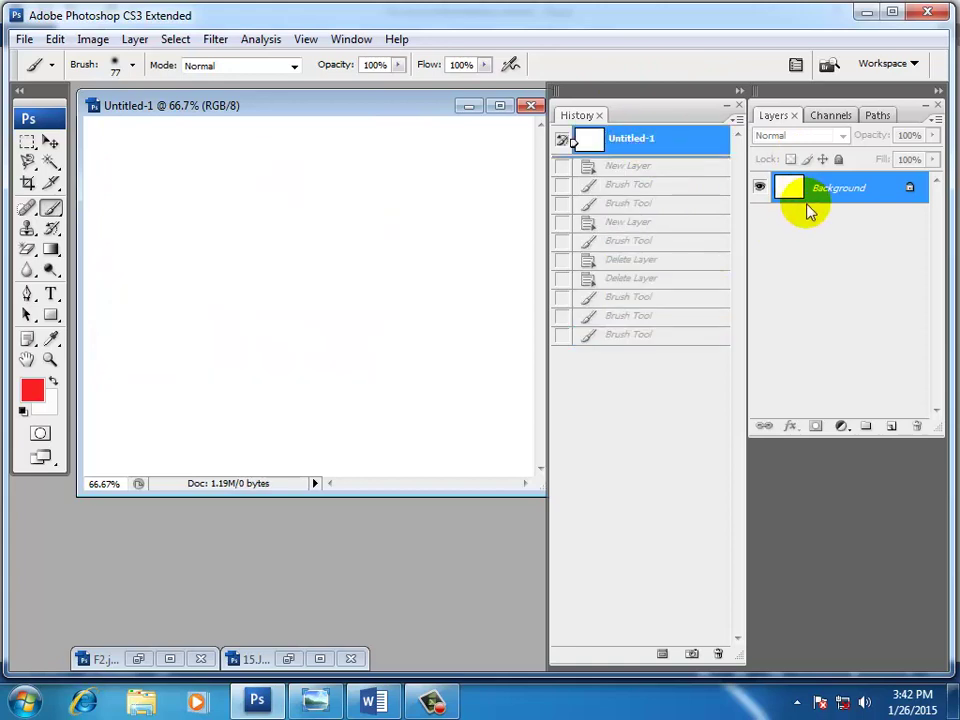
{"action": "left_click", "coordinate": [889, 427]}
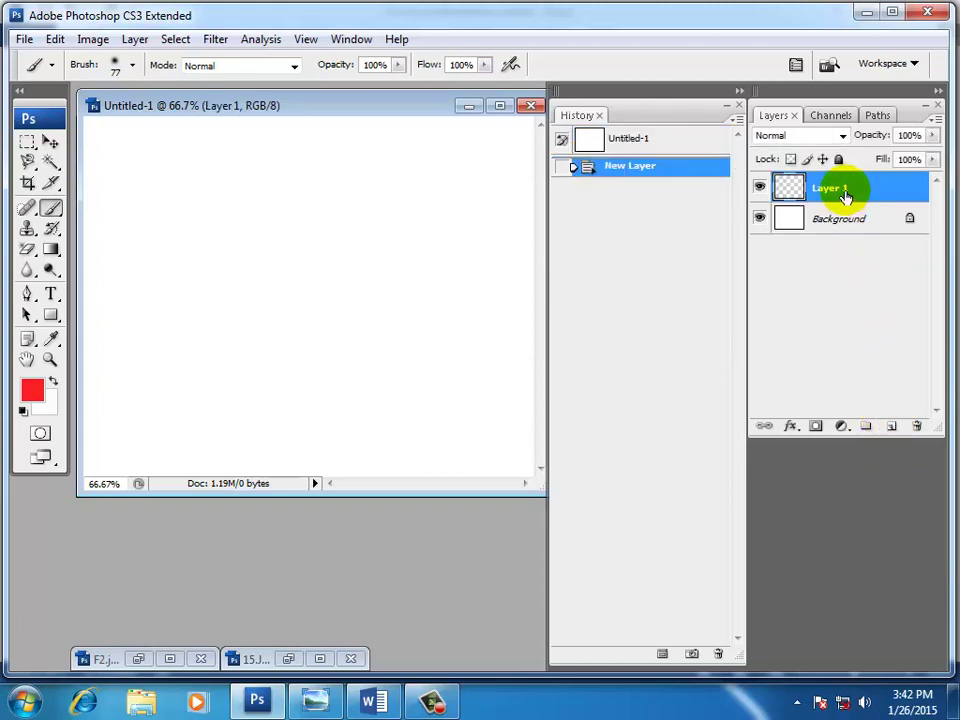
- Choose the 112 px single curved grass-blade preset for the Brush tool
{"action": "right_click", "coordinate": [49, 210]}
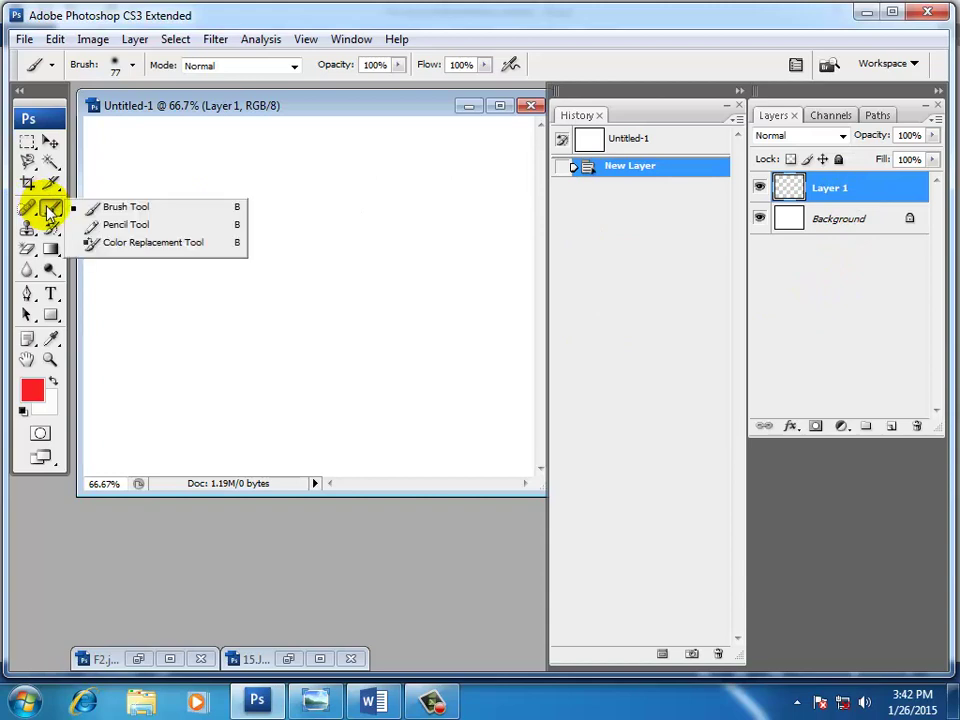
{"action": "left_click", "coordinate": [128, 209]}
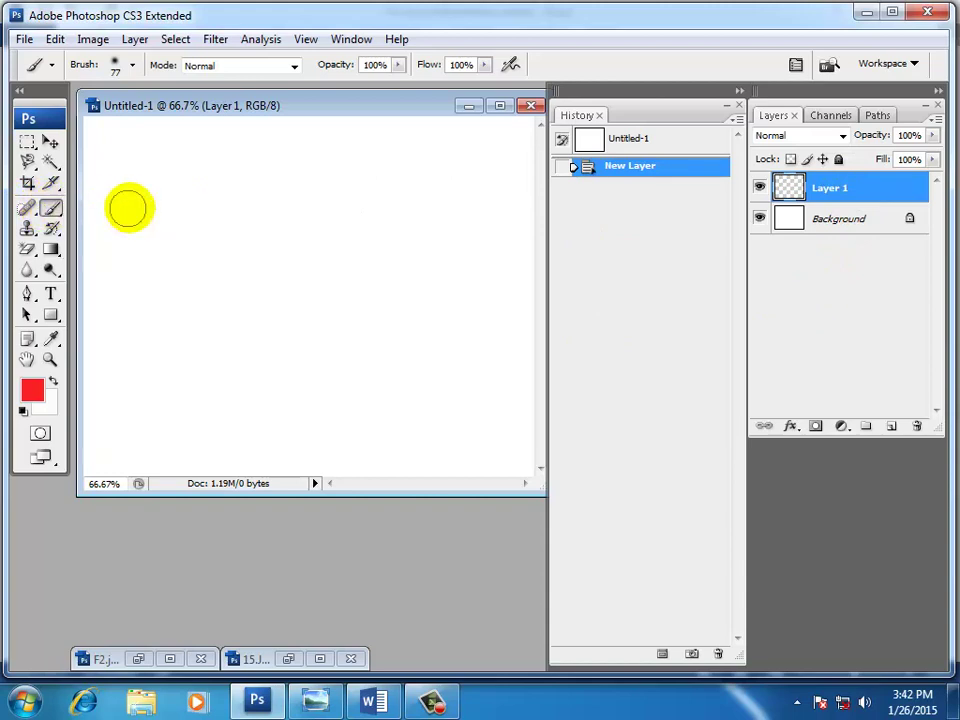
{"action": "left_click", "coordinate": [133, 66]}
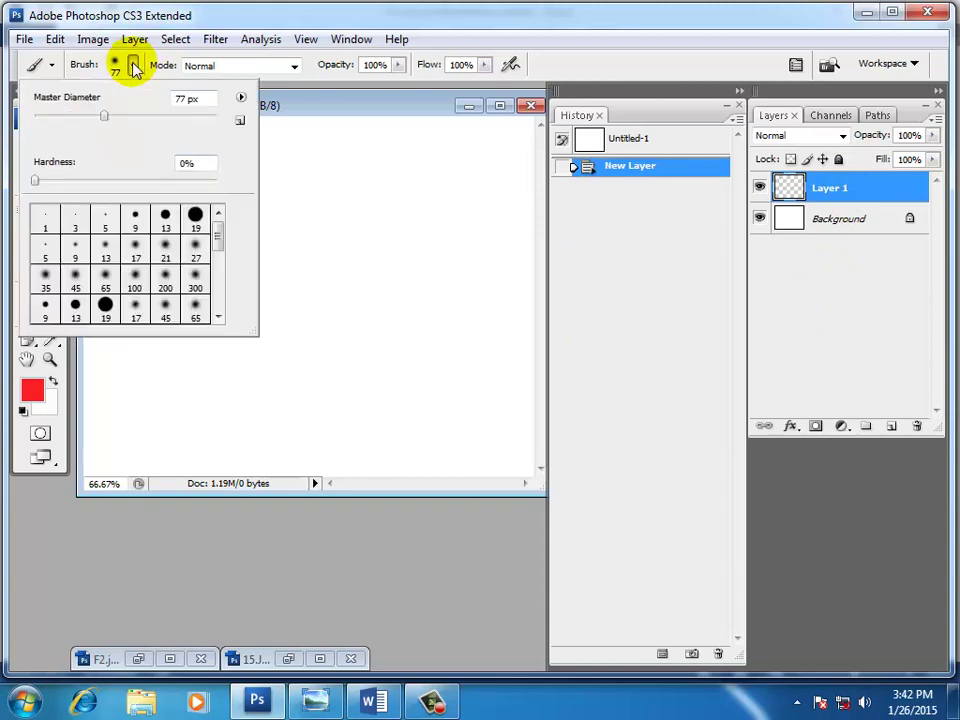
{"action": "left_click", "coordinate": [166, 283]}
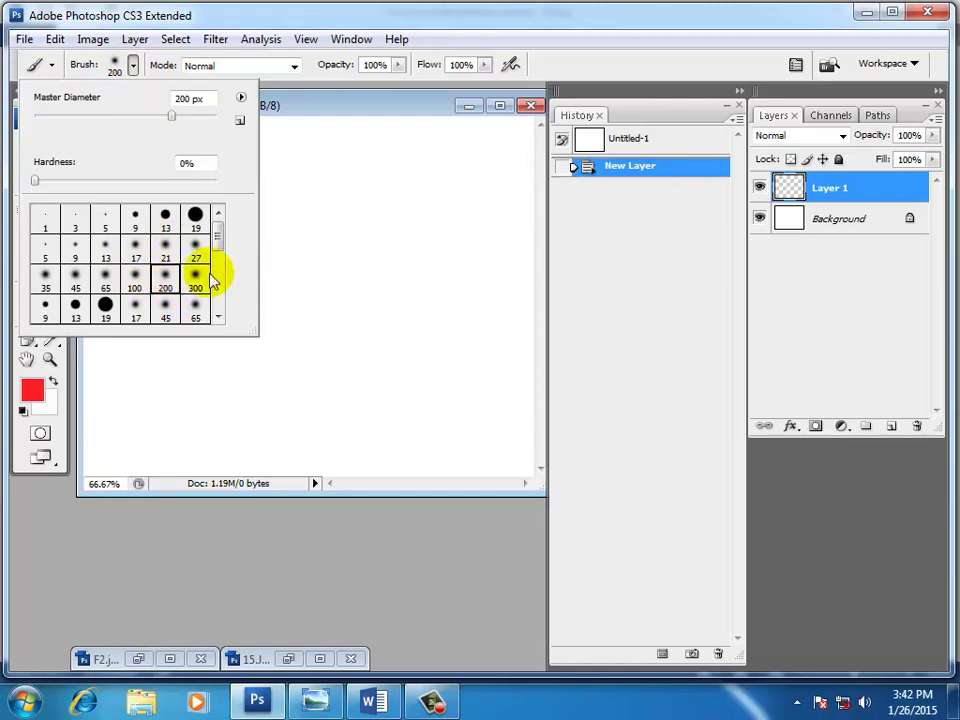
{"action": "left_click", "coordinate": [196, 278]}
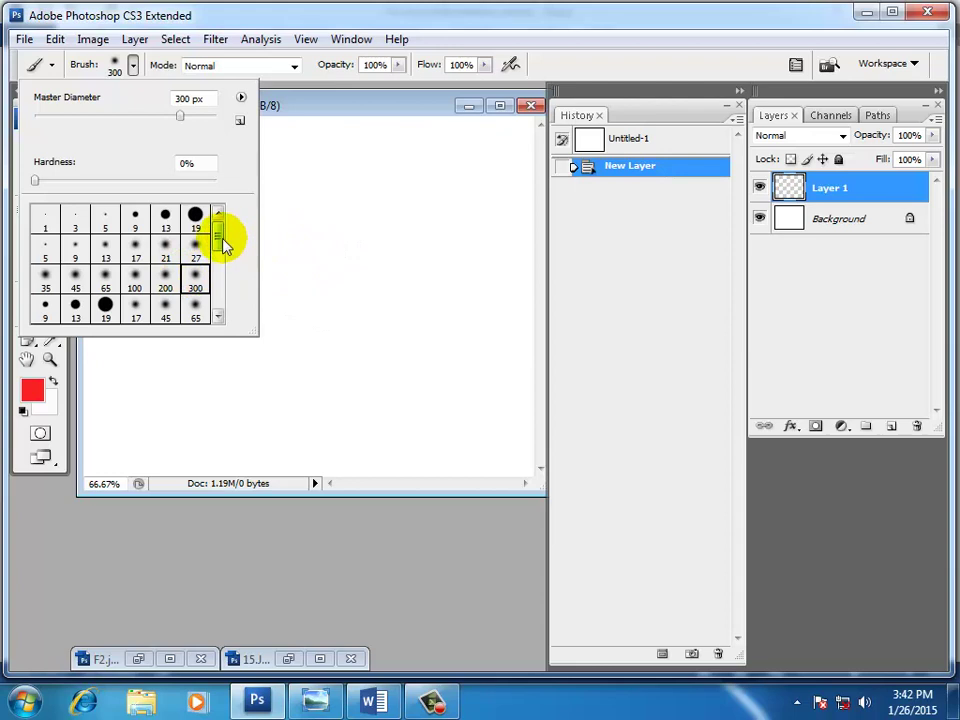
{"action": "left_click_drag", "start_coordinate": [220, 240], "coordinate": [218, 281]}
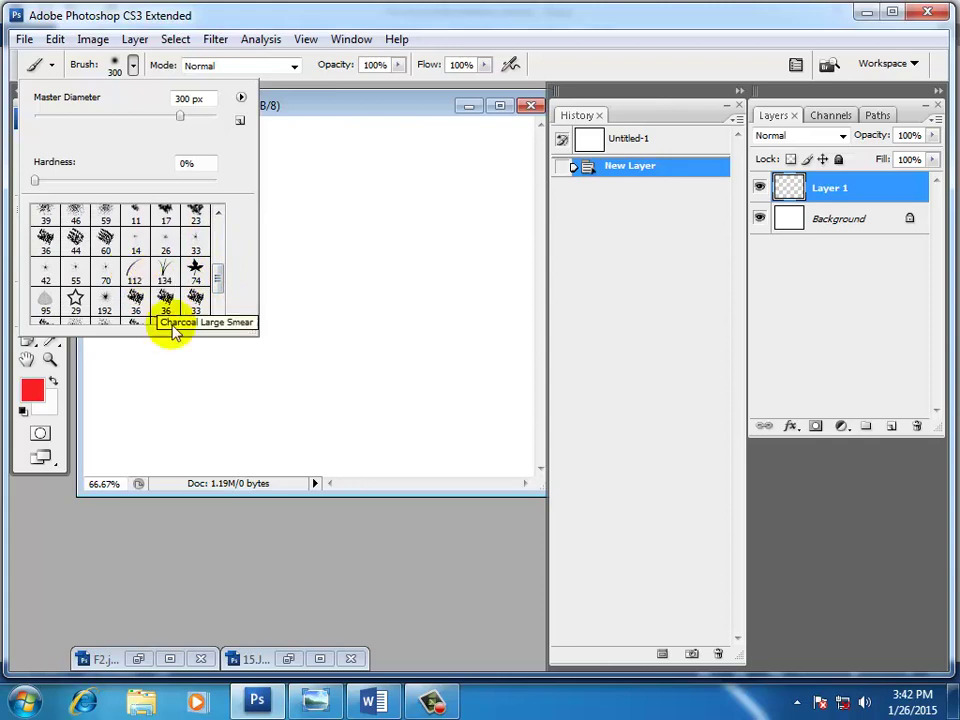
{"action": "left_click", "coordinate": [135, 272]}
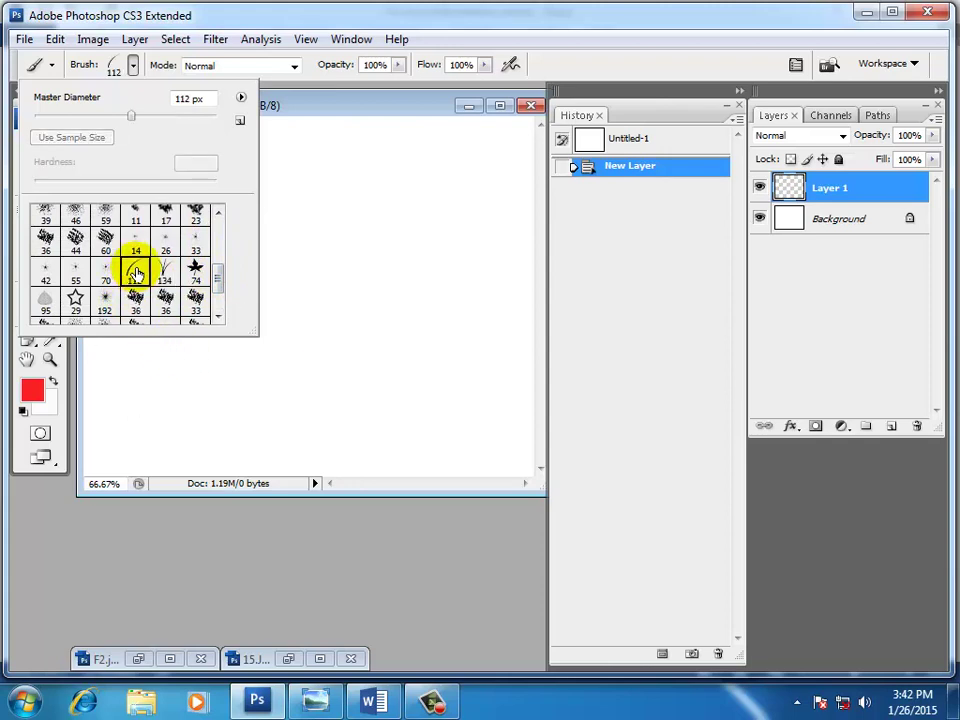
{"action": "left_click", "coordinate": [332, 103]}
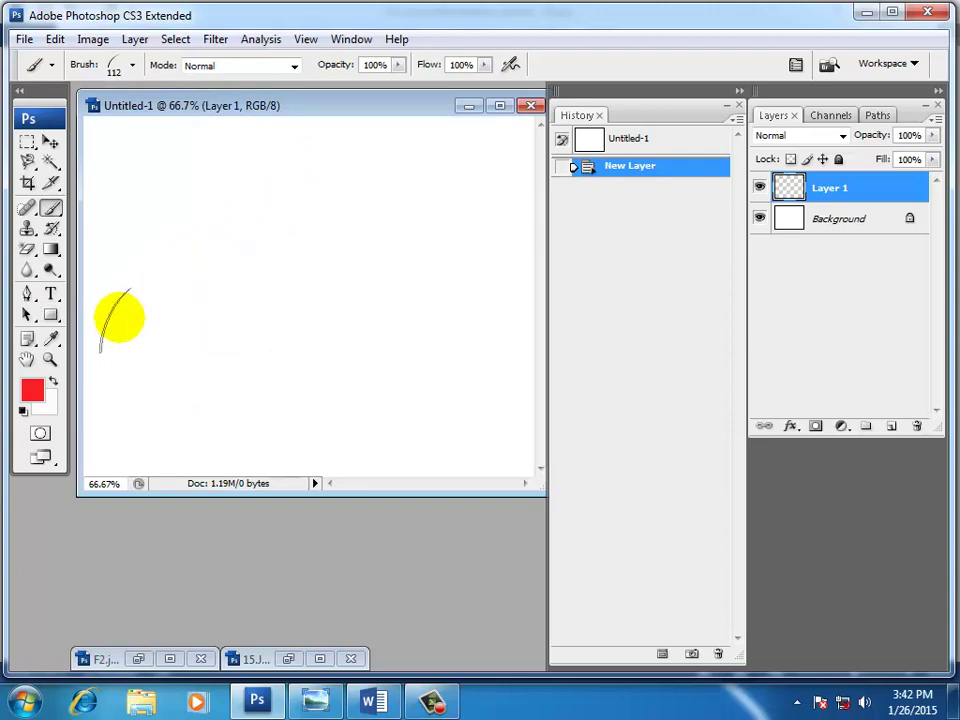
- Set the foreground colour to light green #38f27a and the background colour to dark green #024a1d
{"action": "left_click", "coordinate": [33, 393]}
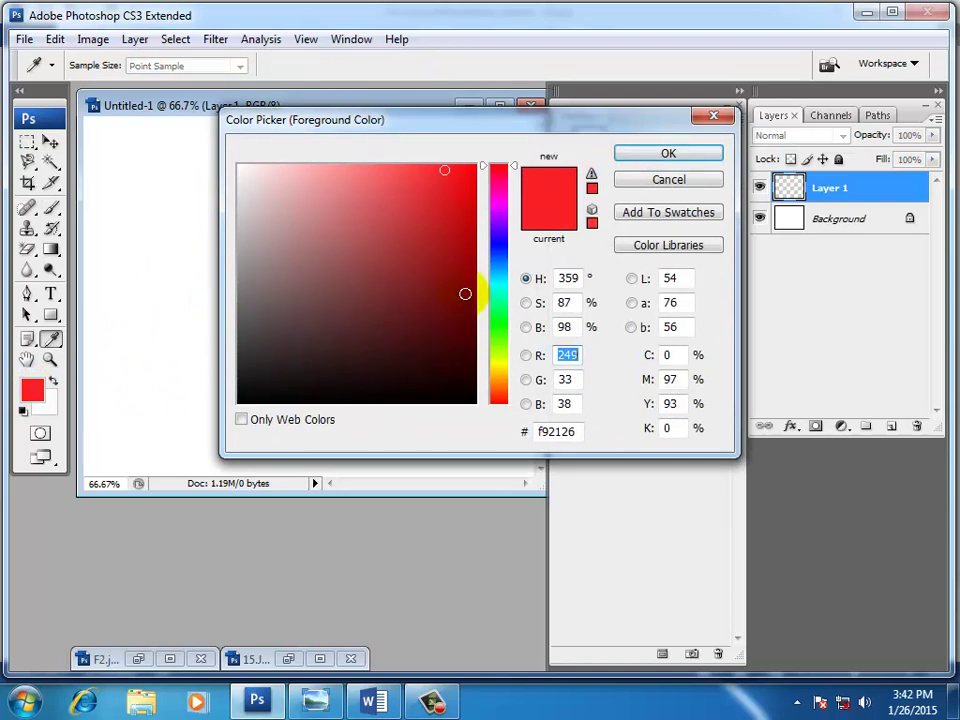
{"action": "left_click", "coordinate": [494, 310]}
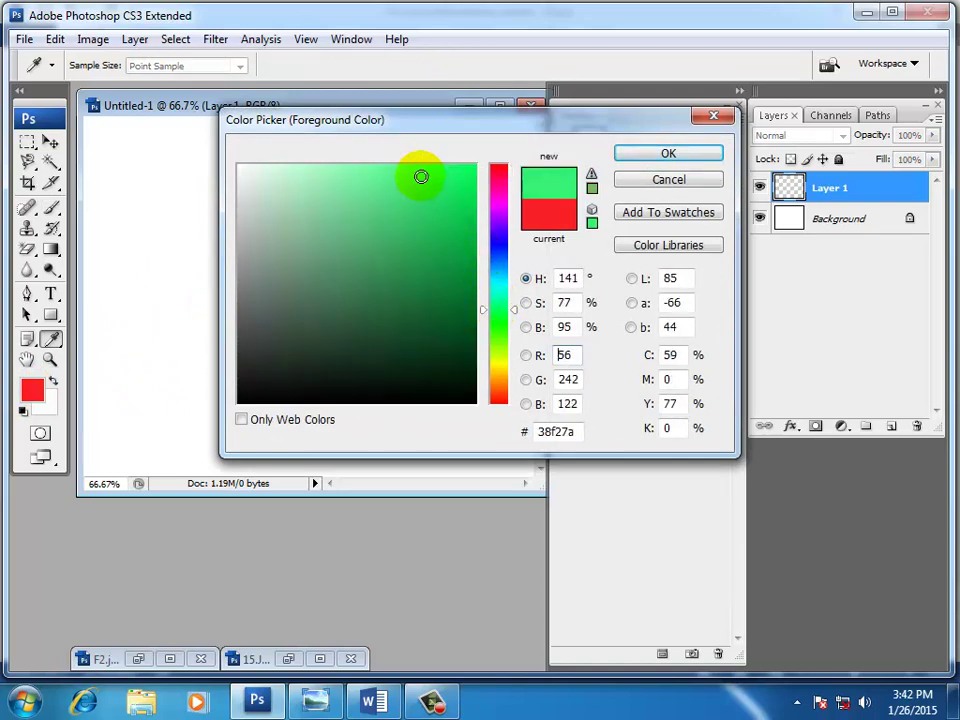
{"action": "left_click", "coordinate": [644, 157]}
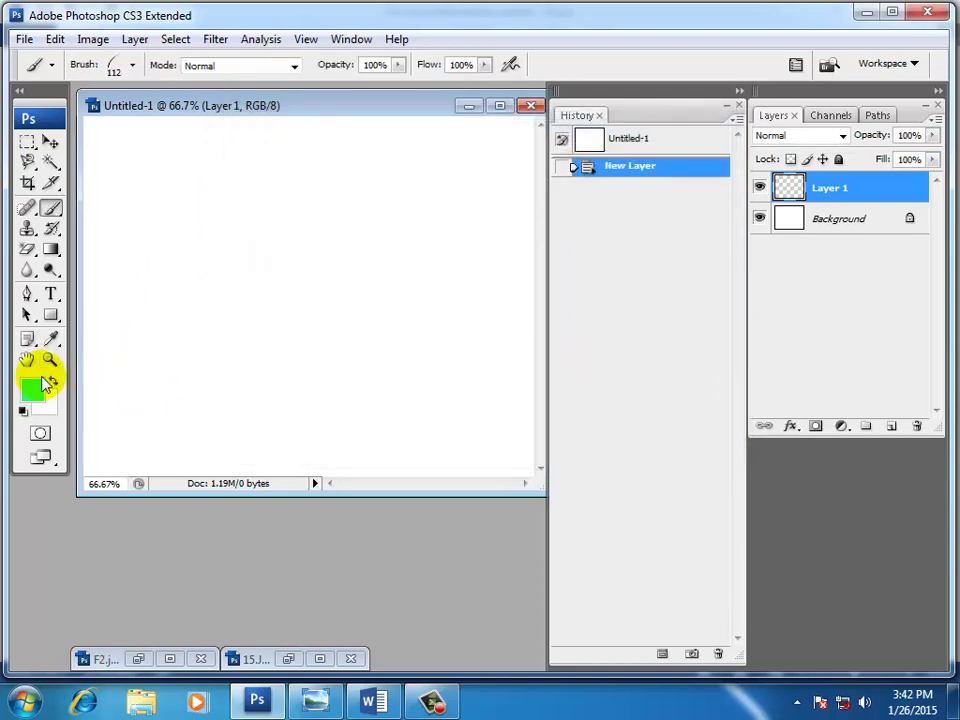
{"action": "left_click", "coordinate": [46, 407]}
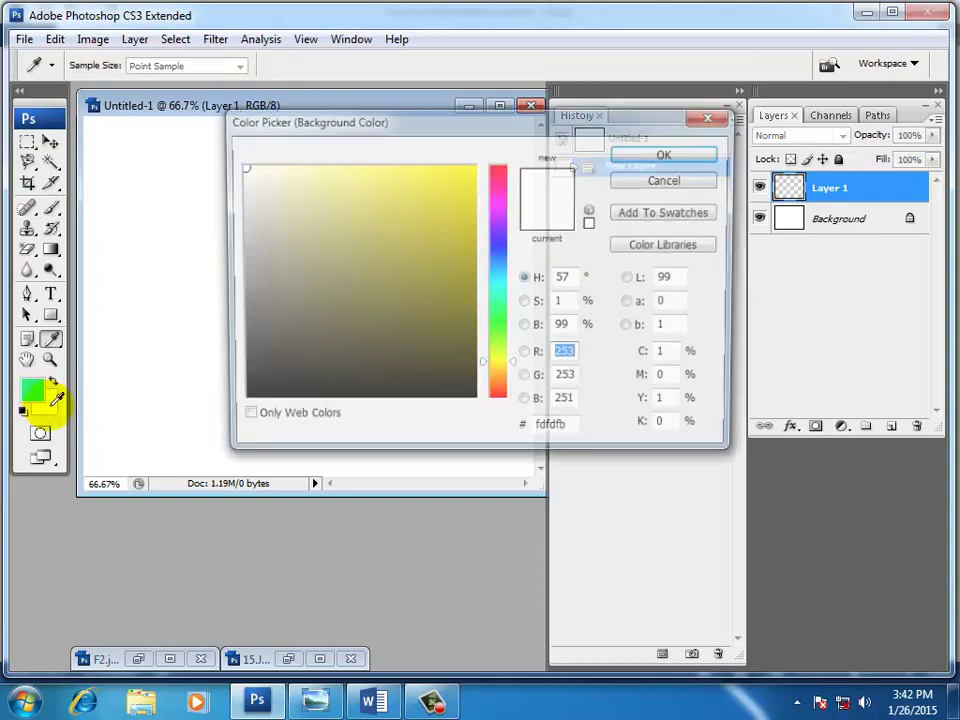
{"action": "left_click", "coordinate": [503, 307]}
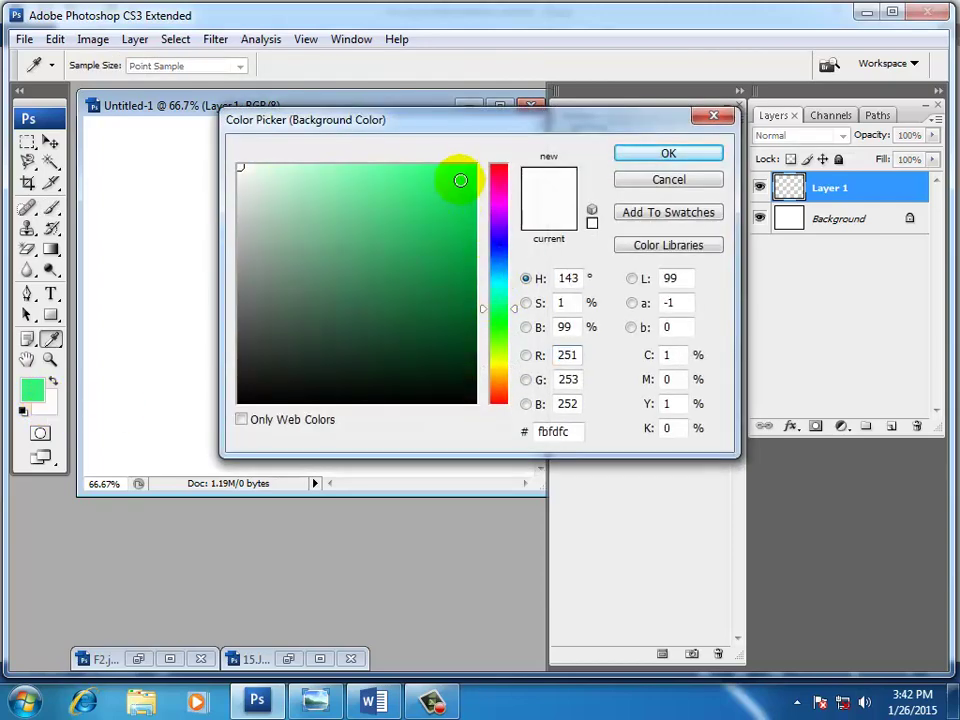
{"action": "left_click_drag", "start_coordinate": [456, 171], "coordinate": [467, 332]}
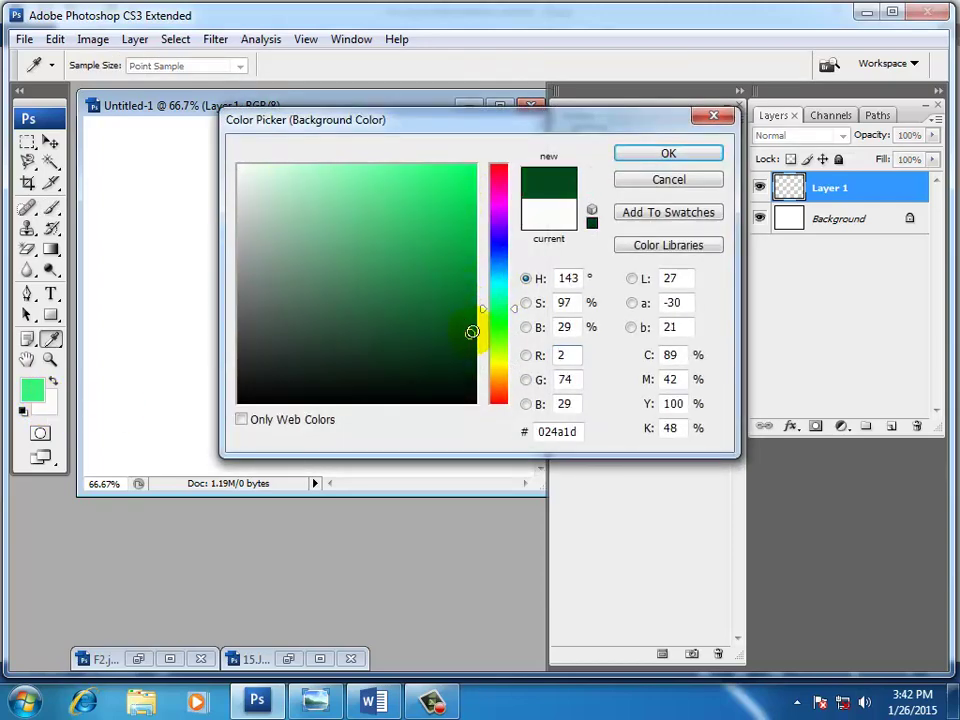
{"action": "left_click", "coordinate": [650, 156]}
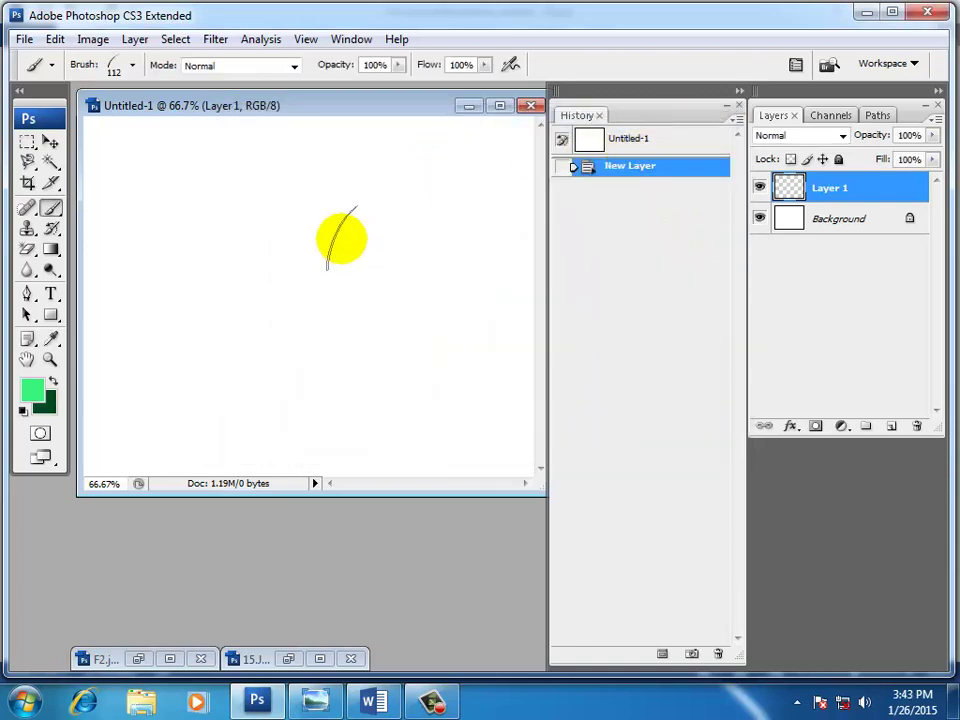
- Reduce the grass brush to 45 px and paint a strip of grass along the full bottom edge of the canvas on Layer 1
{"action": "key", "text": "bracketleft"}
{"action": "key", "text": "bracketleft"}
{"action": "key", "text": "bracketleft"}
{"action": "key", "text": "bracketleft"}
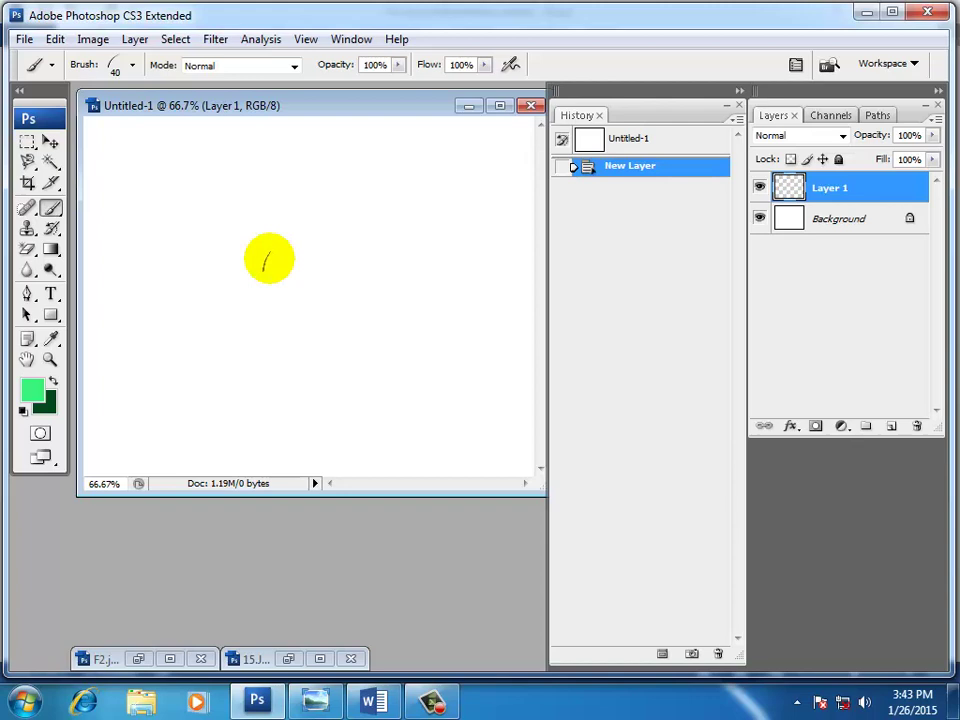
{"action": "key", "text": "bracketleft"}
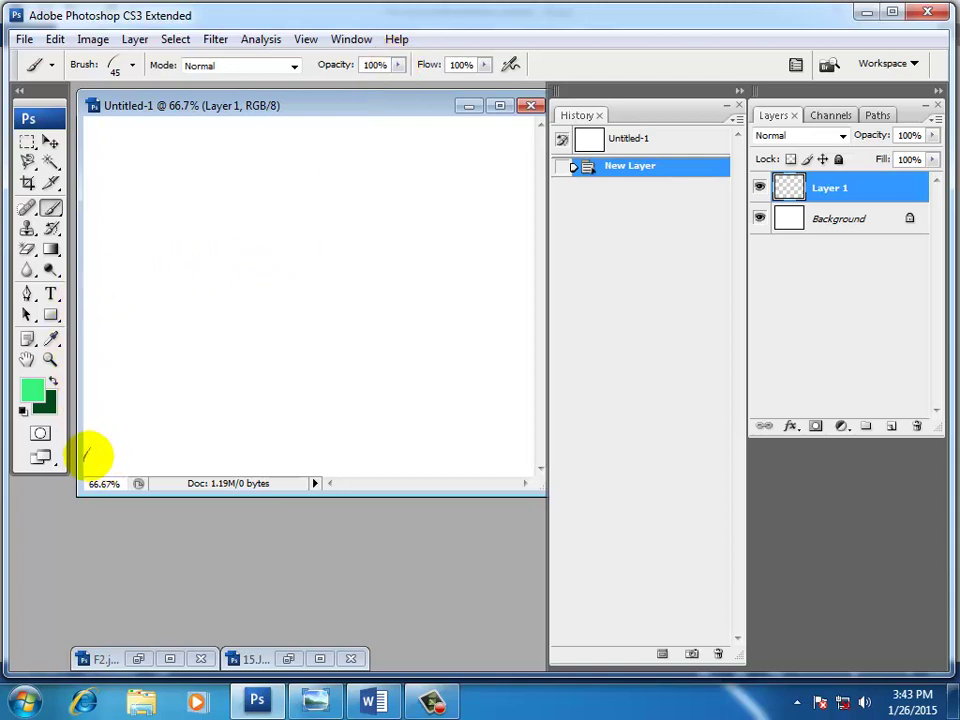
{"action": "left_click_drag", "start_coordinate": [86, 455], "coordinate": [530, 453]}
{"action": "left_click", "coordinate": [536, 454]}
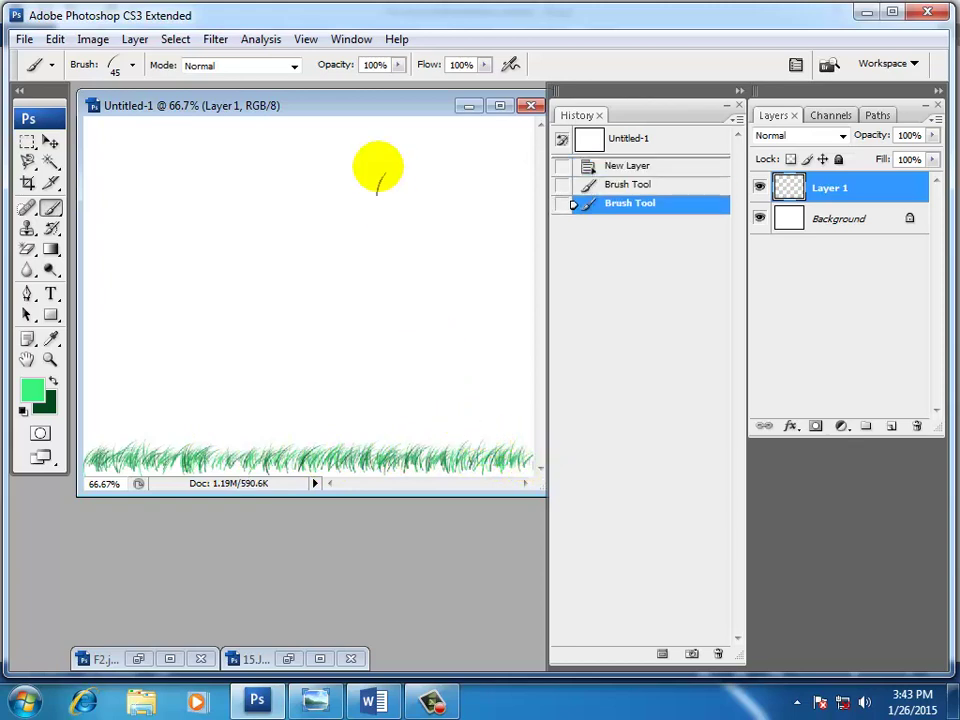
- Paint two fainter strips of grass above the bottom one, using brush opacities of 48% and 11%
{"action": "left_click", "coordinate": [398, 67]}
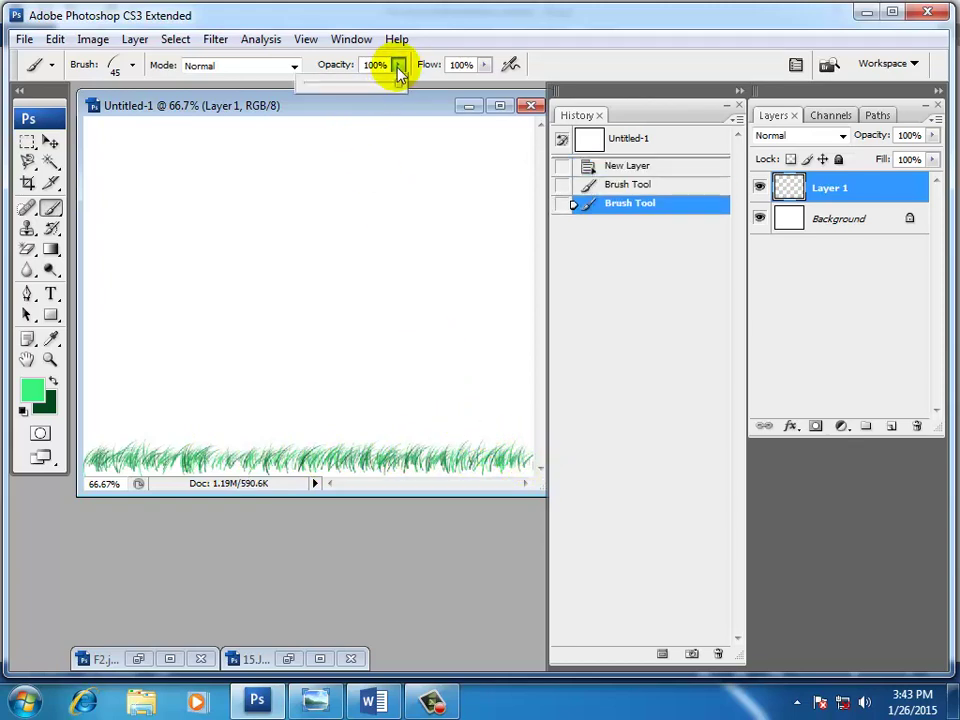
{"action": "left_click", "coordinate": [349, 84]}
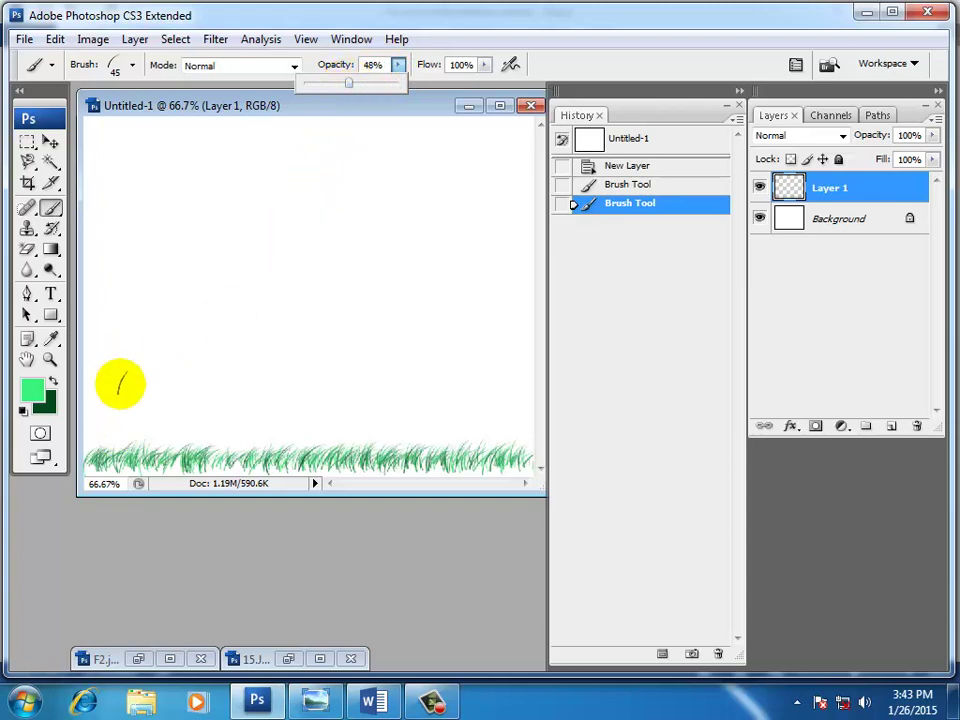
{"action": "left_click_drag", "start_coordinate": [88, 430], "coordinate": [525, 425]}
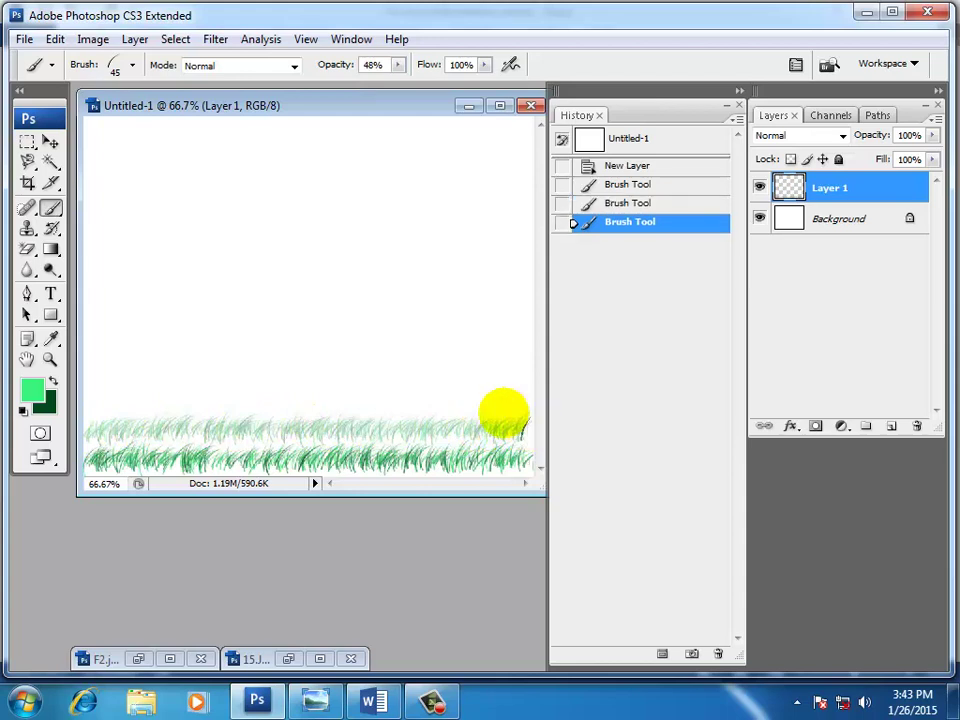
{"action": "left_click", "coordinate": [399, 65]}
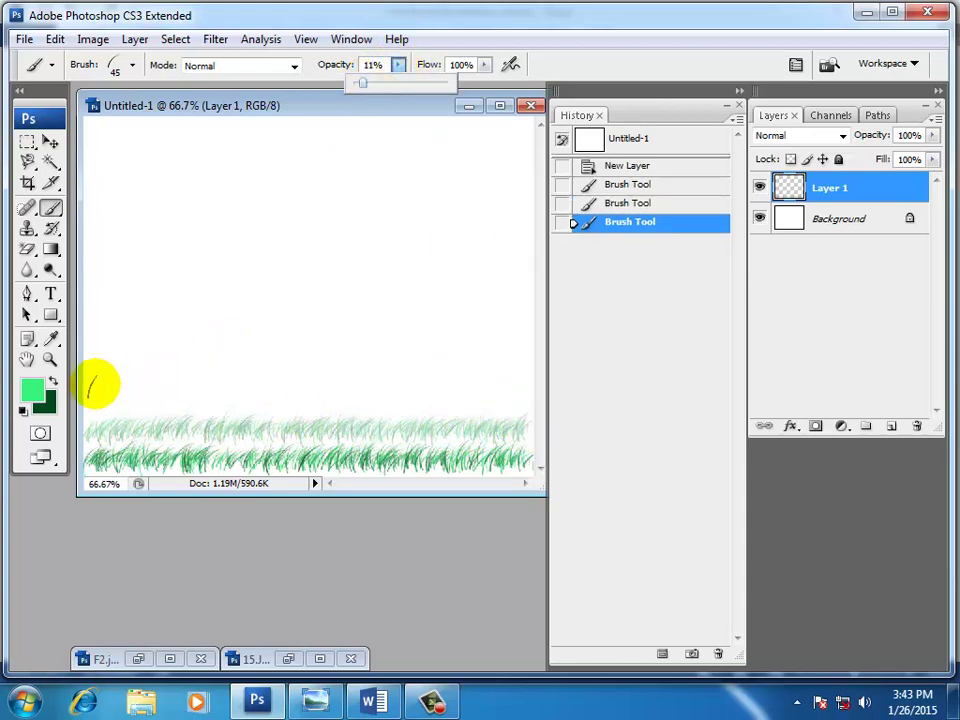
{"action": "mouse_move", "coordinate": [92, 384]}
{"action": "left_mouse_down"}
{"action": "mouse_move", "coordinate": [508, 388]}
{"action": "mouse_move", "coordinate": [484, 381]}
{"action": "left_mouse_up"}
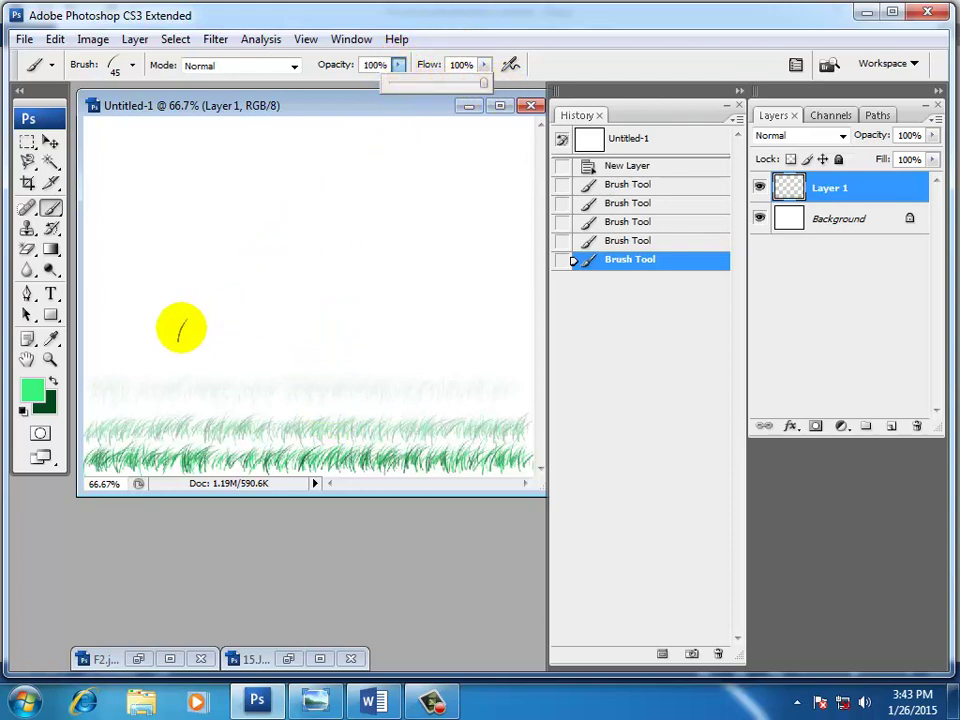
- Restore the brush opacity to 100% and paint two more grass rows above the faint strips, the second one sloping with an 80 px brush
{"action": "left_click_drag", "start_coordinate": [100, 350], "coordinate": [497, 352]}
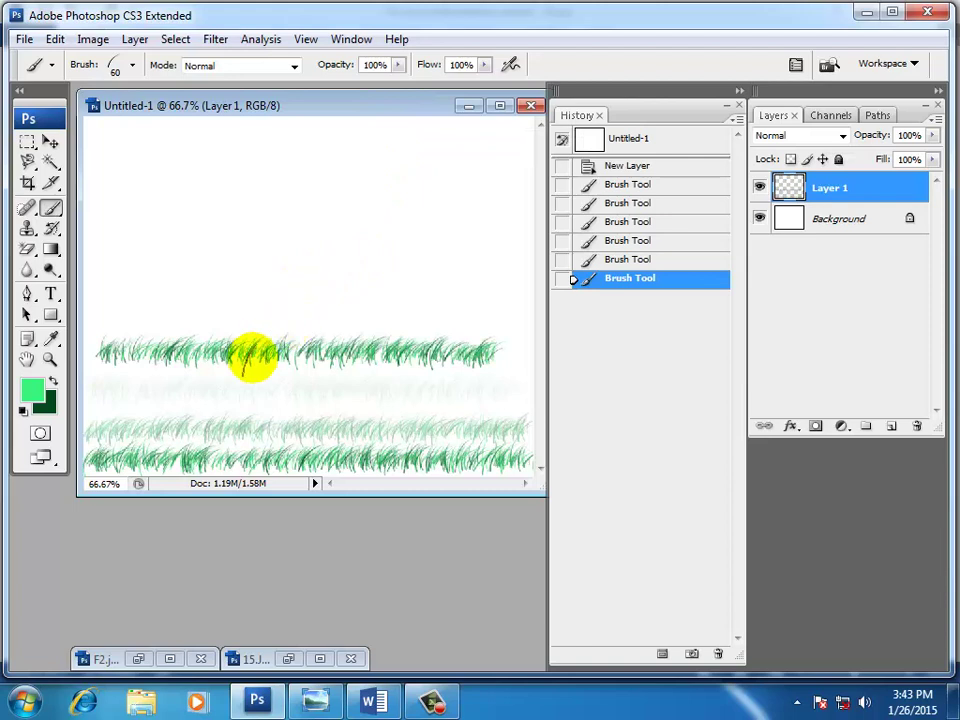
{"action": "key", "text": "bracketright"}
{"action": "key", "text": "bracketright"}
{"action": "key", "text": "bracketright"}
{"action": "mouse_move", "coordinate": [116, 291]}
{"action": "left_mouse_down"}
{"action": "mouse_move", "coordinate": [241, 332]}
{"action": "mouse_move", "coordinate": [386, 339]}
{"action": "left_mouse_up"}
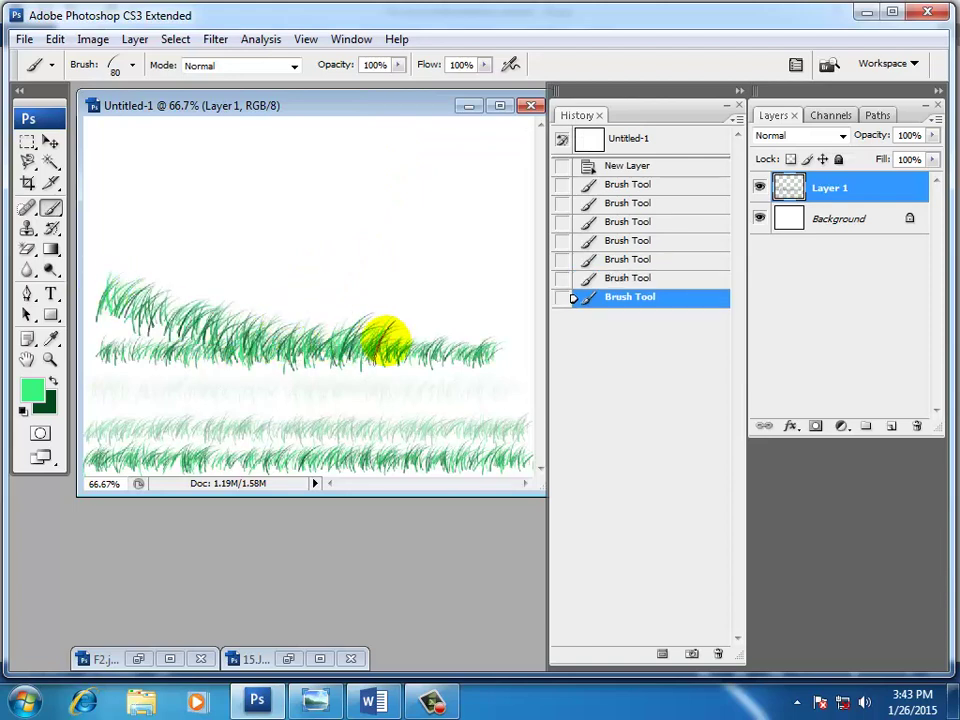
- Enlarge the grass brush progressively up to 250 px and paint tall blades across the upper half of the canvas
{"action": "key", "text": "bracketright"}
{"action": "key", "text": "bracketright"}
{"action": "key", "text": "bracketright"}
{"action": "mouse_move", "coordinate": [158, 214]}
{"action": "left_mouse_down"}
{"action": "mouse_move", "coordinate": [141, 219]}
{"action": "mouse_move", "coordinate": [255, 275]}
{"action": "mouse_move", "coordinate": [354, 306]}
{"action": "mouse_move", "coordinate": [274, 216]}
{"action": "mouse_move", "coordinate": [244, 208]}
{"action": "mouse_move", "coordinate": [435, 266]}
{"action": "left_mouse_up"}
{"action": "key", "text": "bracketright"}
{"action": "key", "text": "bracketright"}
{"action": "key", "text": "bracketright"}
{"action": "key", "text": "bracketright"}
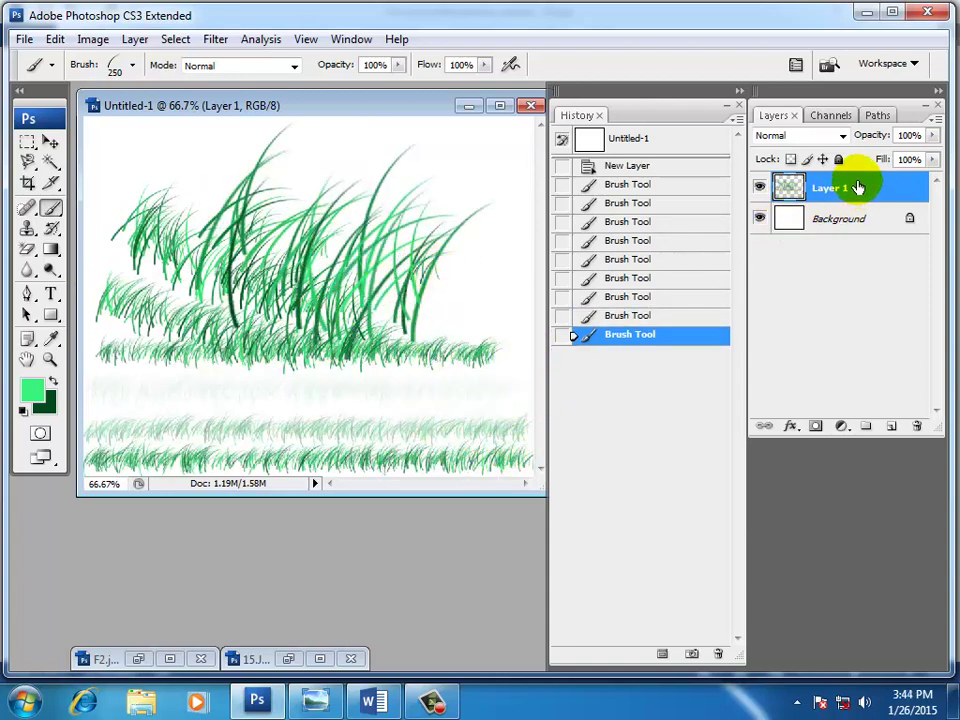
- Delete the painted grass layer and add a new empty layer above the background
{"action": "left_click_drag", "start_coordinate": [866, 186], "coordinate": [916, 426]}
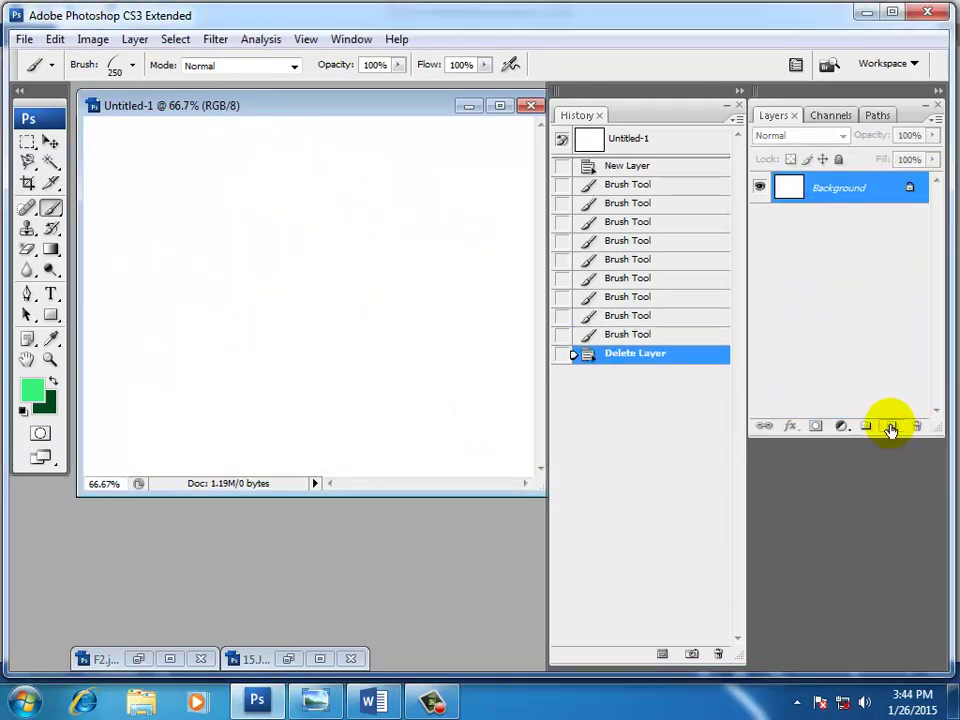
{"action": "left_click", "coordinate": [891, 427]}
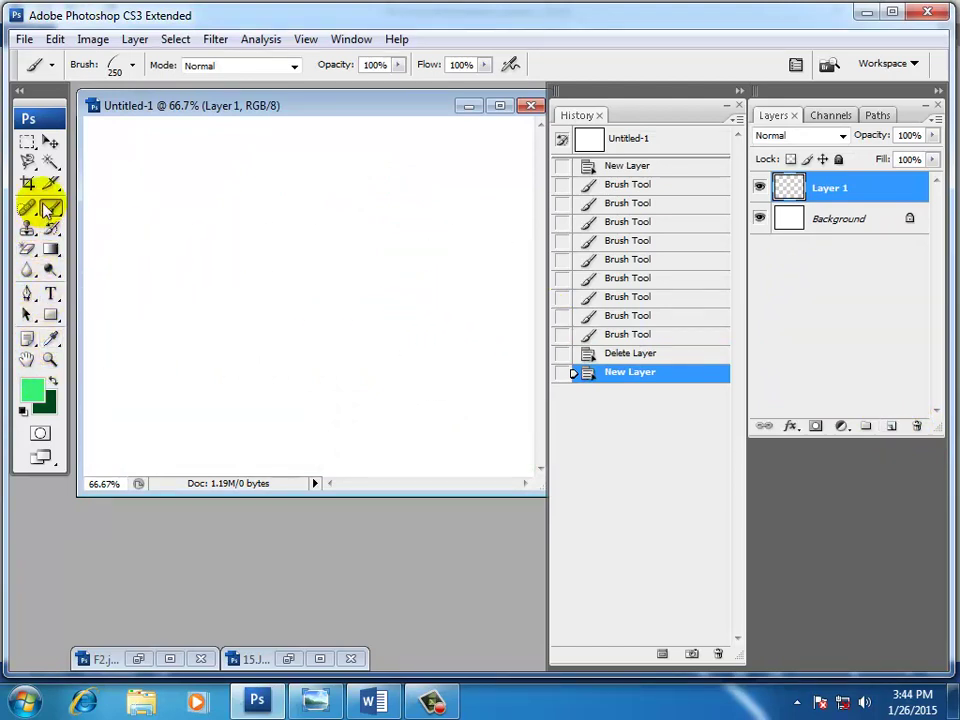
- Choose the 74 px maple-leaf brush preset and scatter light green leaves near the upper-left corner of the canvas
{"action": "left_click", "coordinate": [130, 66]}
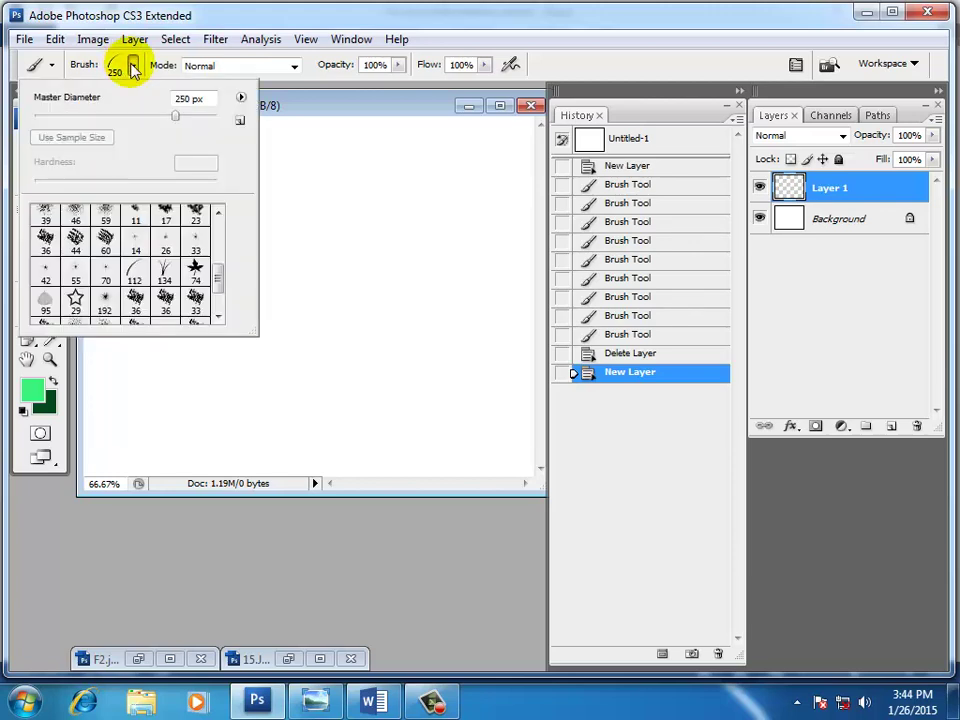
{"action": "left_click", "coordinate": [197, 268]}
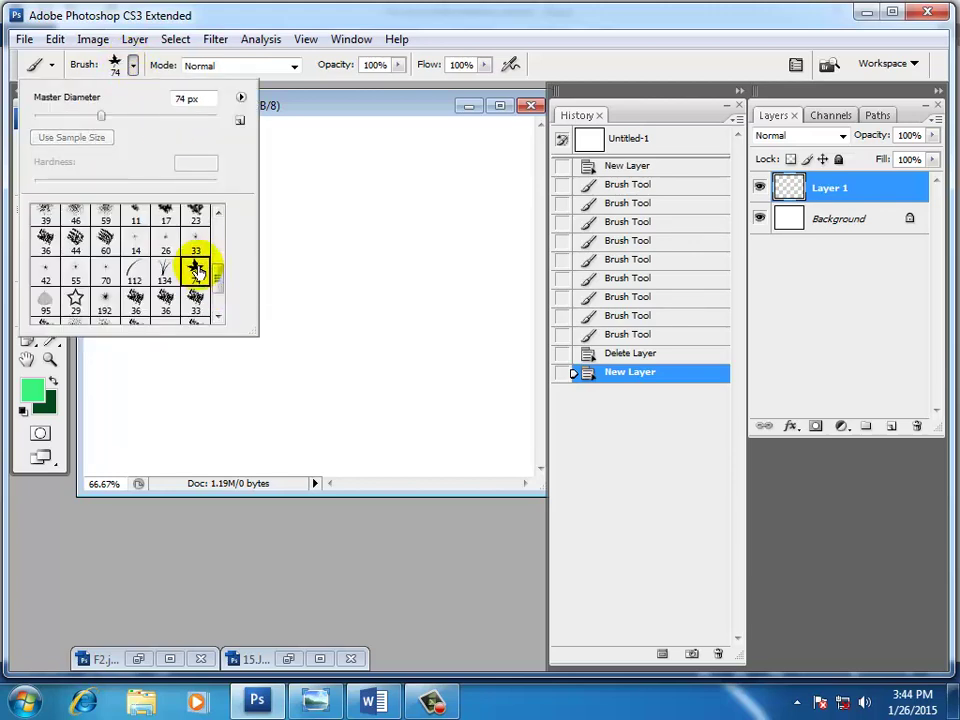
{"action": "left_click", "coordinate": [272, 110]}
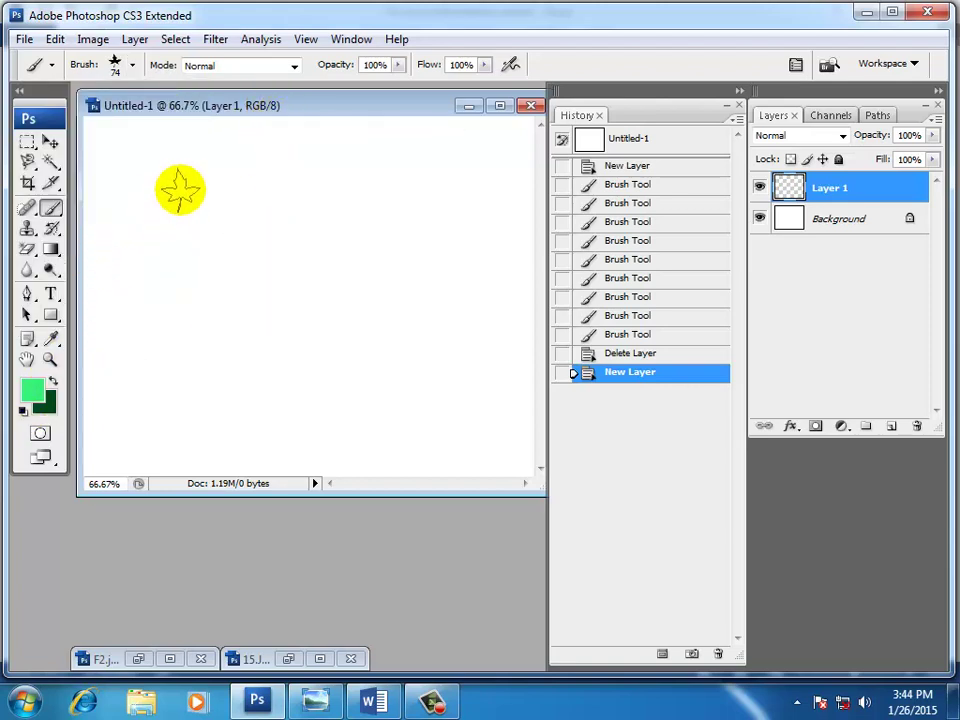
{"action": "left_click_drag", "start_coordinate": [180, 175], "coordinate": [212, 238]}
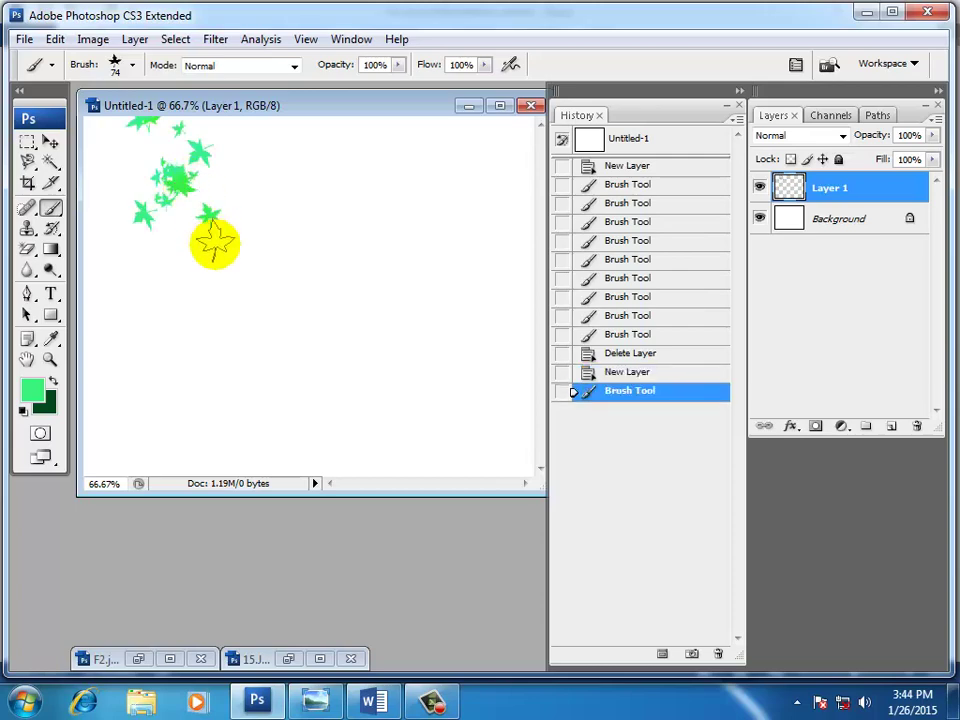
- Set the foreground to pink #f238b7 and the background to pale pink, and paint a cluster of smaller leaves beside the green ones
{"action": "left_click", "coordinate": [36, 389]}
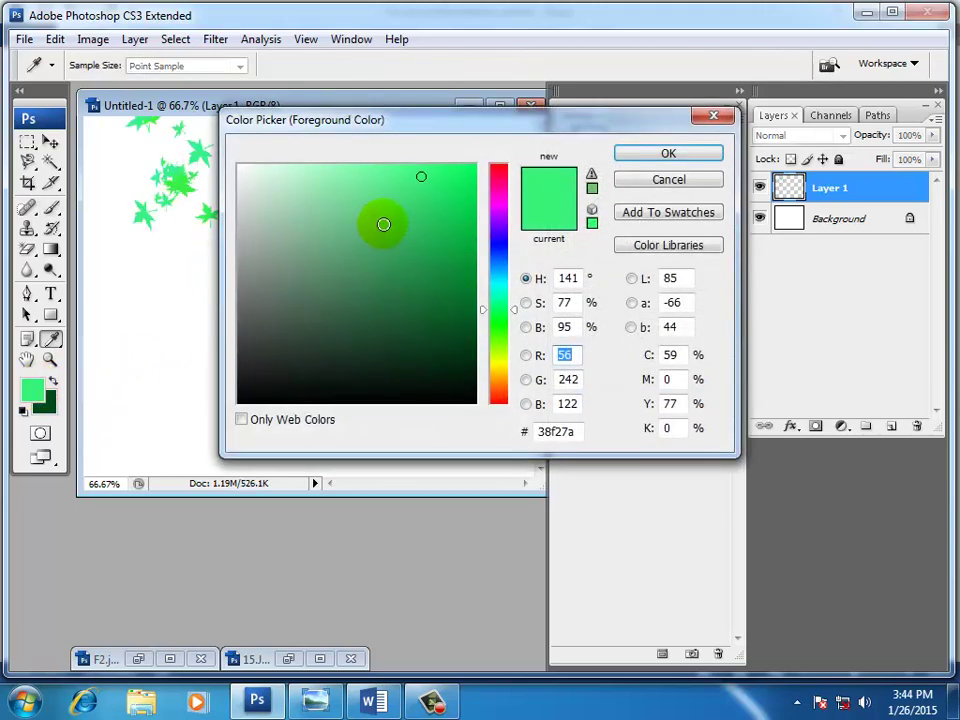
{"action": "left_click", "coordinate": [496, 192]}
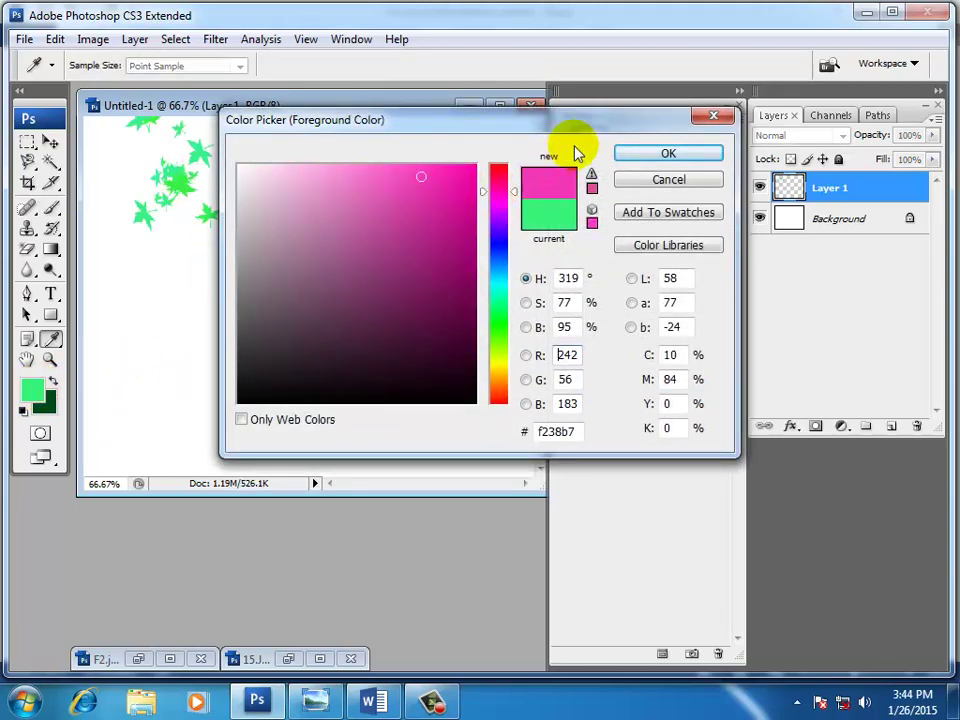
{"action": "left_click", "coordinate": [636, 155]}
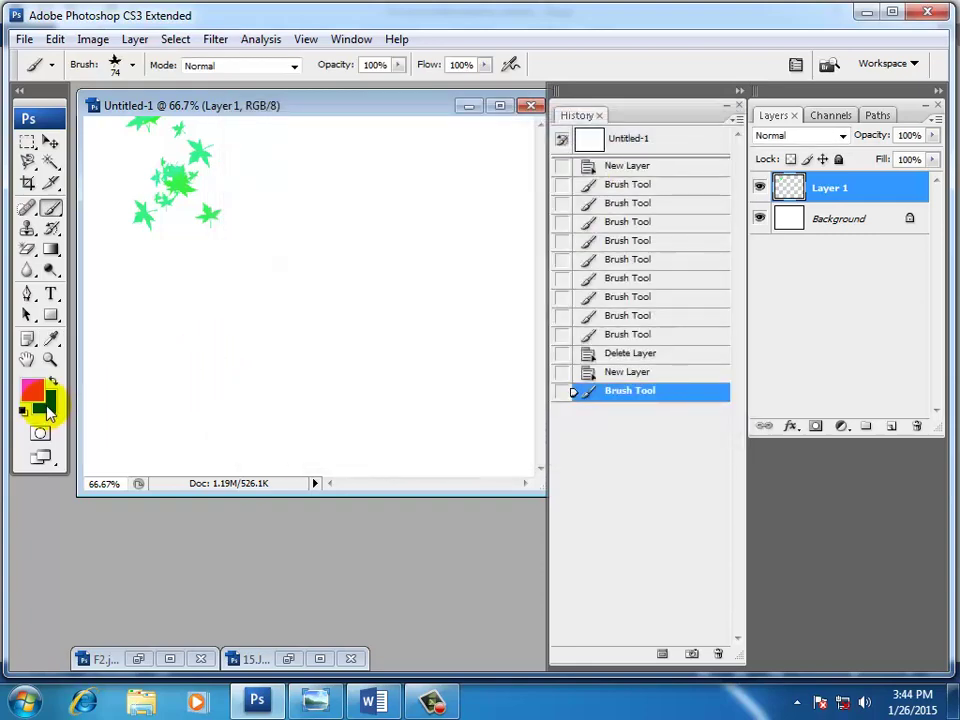
{"action": "left_click", "coordinate": [44, 404]}
{"action": "left_click", "coordinate": [498, 200]}
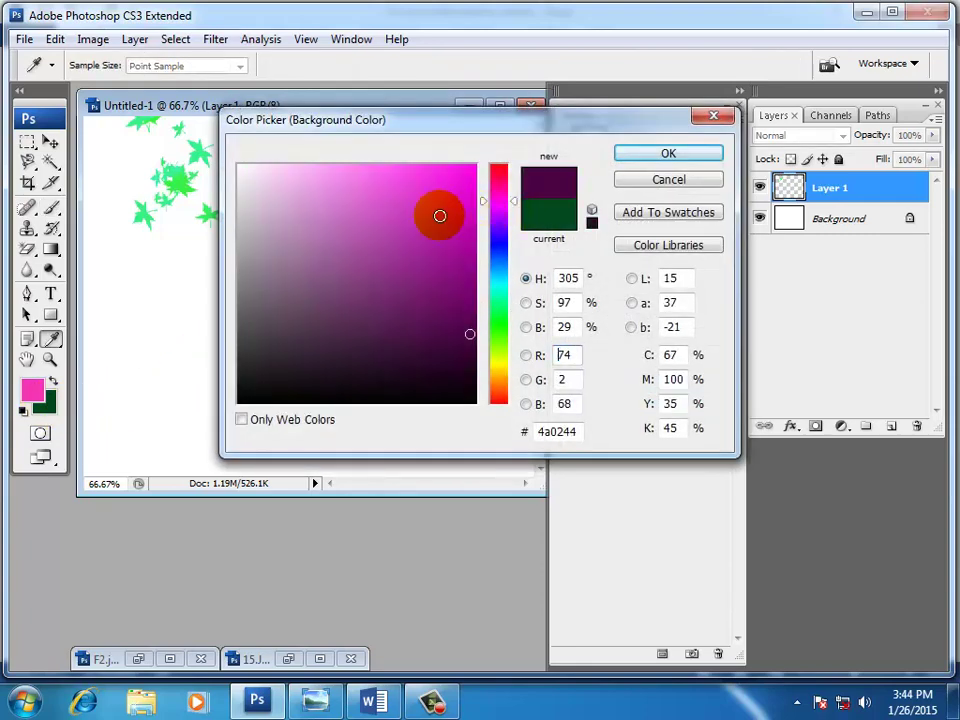
{"action": "left_click", "coordinate": [287, 176]}
{"action": "left_click", "coordinate": [668, 155]}
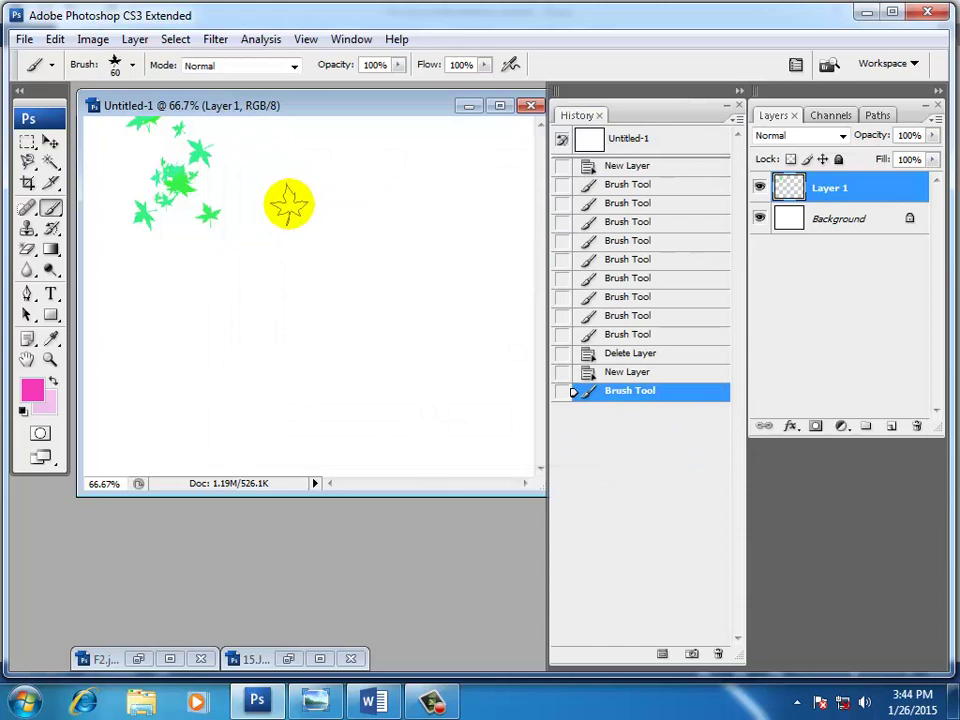
{"action": "mouse_move", "coordinate": [285, 202]}
{"action": "left_mouse_down"}
{"action": "mouse_move", "coordinate": [321, 229]}
{"action": "mouse_move", "coordinate": [317, 199]}
{"action": "mouse_move", "coordinate": [303, 268]}
{"action": "left_mouse_up"}
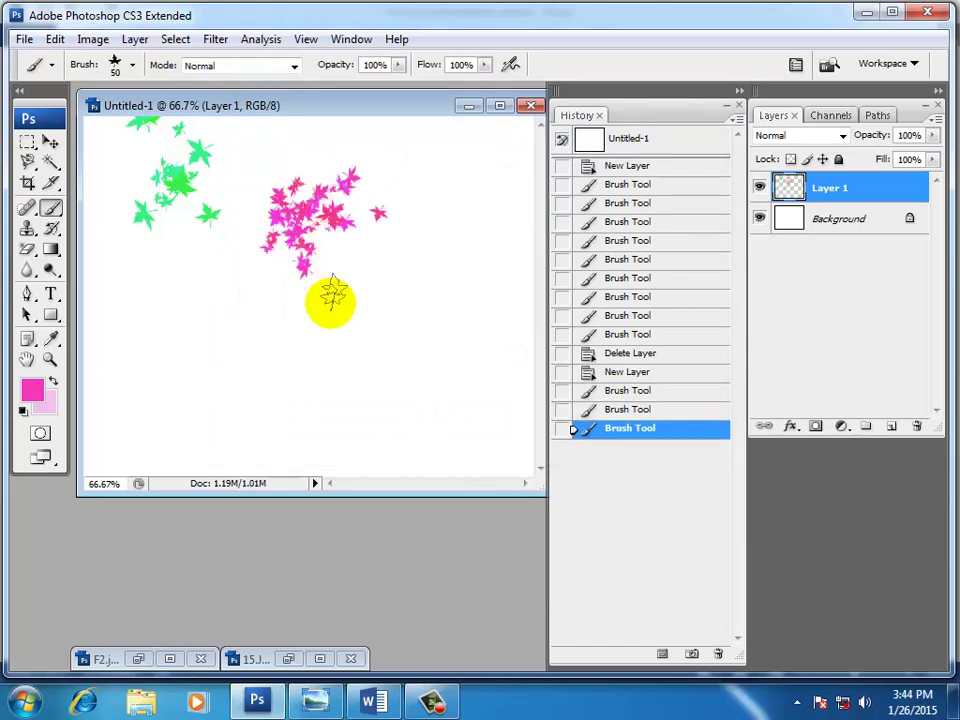
- Set the foreground colour to bright yellow and scatter 50 px leaves below and beside the pink cluster
{"action": "left_click", "coordinate": [31, 393]}
{"action": "left_click_drag", "start_coordinate": [492, 383], "coordinate": [499, 372]}
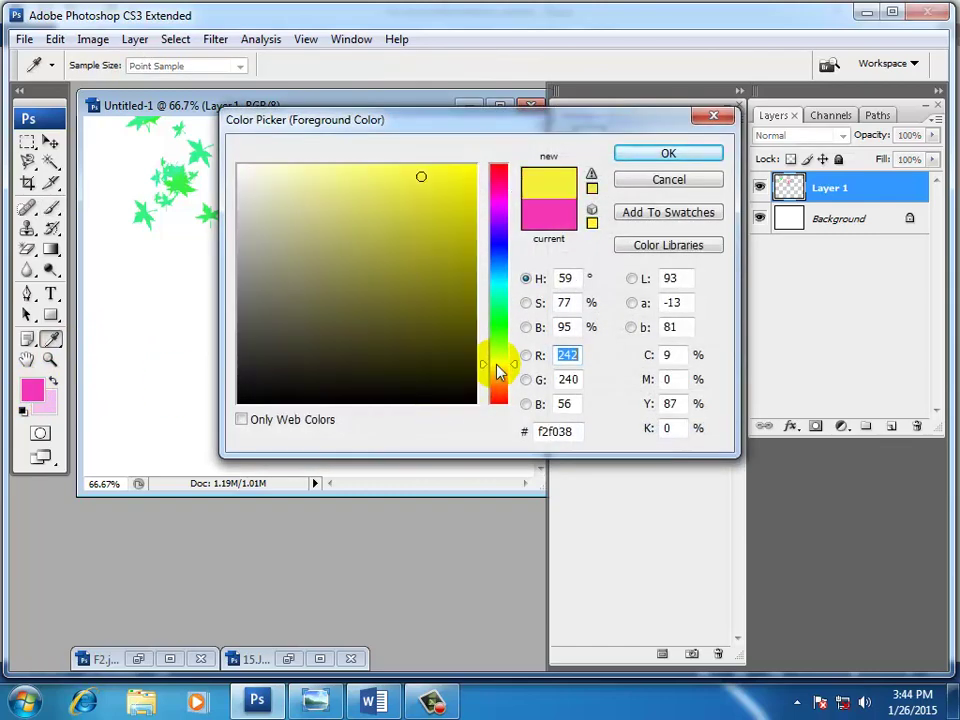
{"action": "left_click", "coordinate": [455, 171]}
{"action": "left_click", "coordinate": [662, 152]}
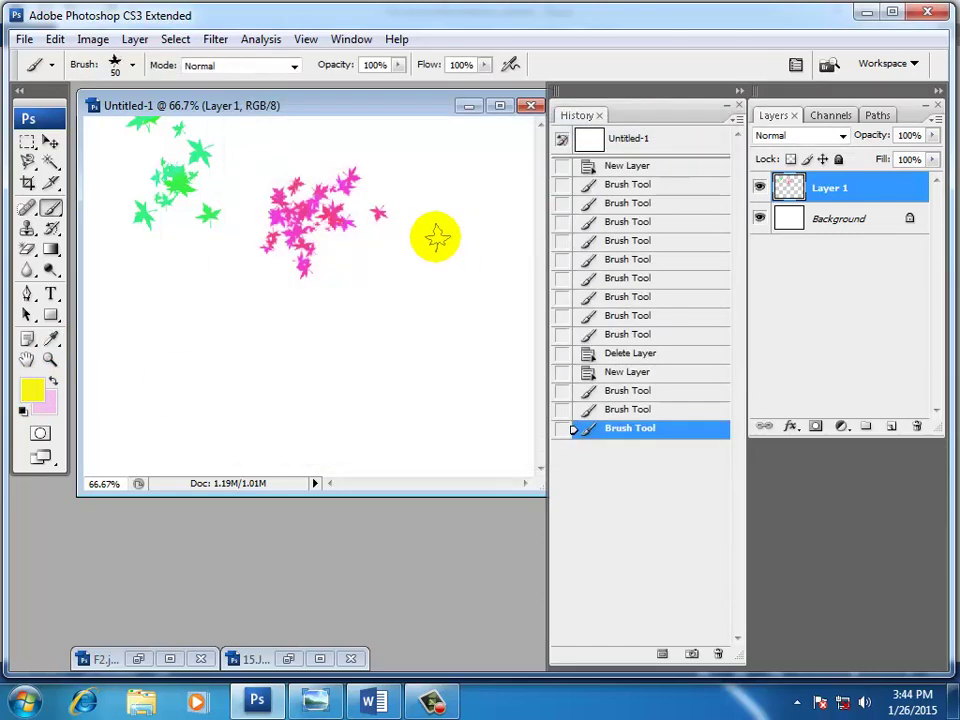
{"action": "mouse_move", "coordinate": [435, 236]}
{"action": "left_mouse_down"}
{"action": "mouse_move", "coordinate": [371, 251]}
{"action": "mouse_move", "coordinate": [343, 289]}
{"action": "mouse_move", "coordinate": [320, 300]}
{"action": "left_mouse_up"}
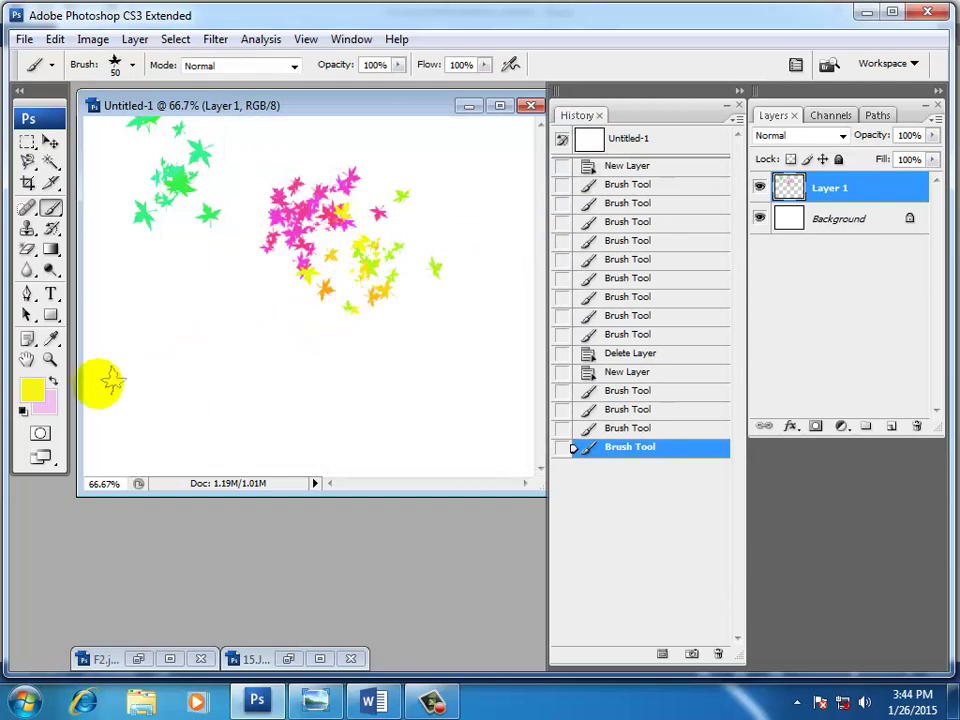
- Set the background colour to pale green #c0f3ca and paint another cluster of yellow leaves below the green and pink ones
{"action": "left_click", "coordinate": [44, 401]}
{"action": "left_click_drag", "start_coordinate": [503, 342], "coordinate": [500, 315]}
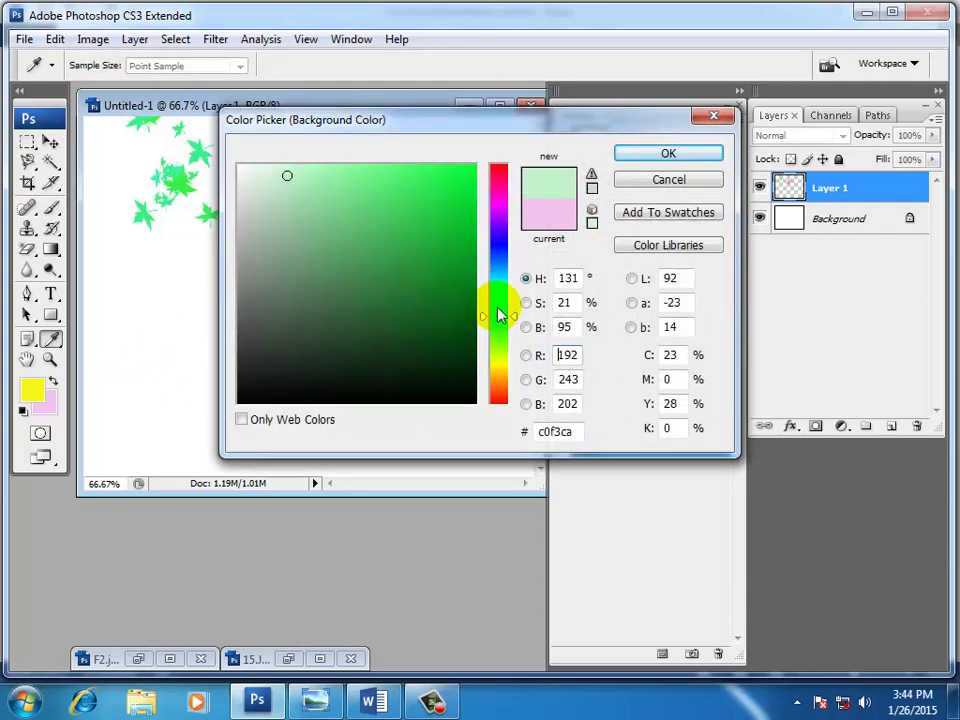
{"action": "left_click", "coordinate": [668, 155]}
{"action": "mouse_move", "coordinate": [369, 272]}
{"action": "left_mouse_down"}
{"action": "mouse_move", "coordinate": [214, 285]}
{"action": "mouse_move", "coordinate": [253, 330]}
{"action": "left_mouse_up"}
{"action": "left_click", "coordinate": [592, 420]}
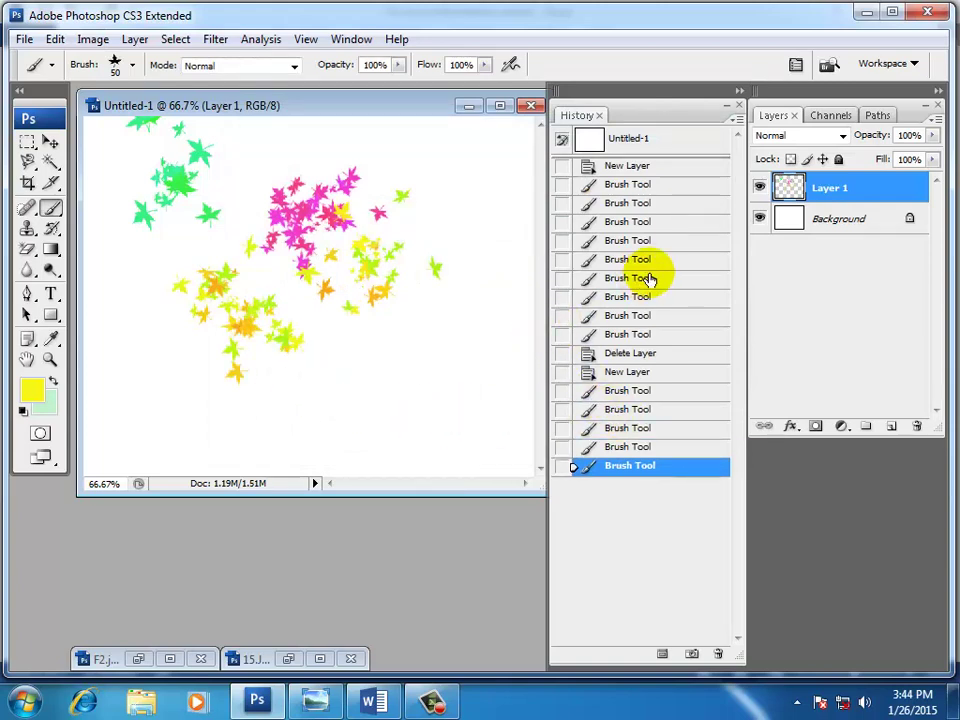
- Remove the layer with the painted leaves and add a fresh empty layer in its place
{"action": "left_click_drag", "start_coordinate": [858, 190], "coordinate": [916, 426]}
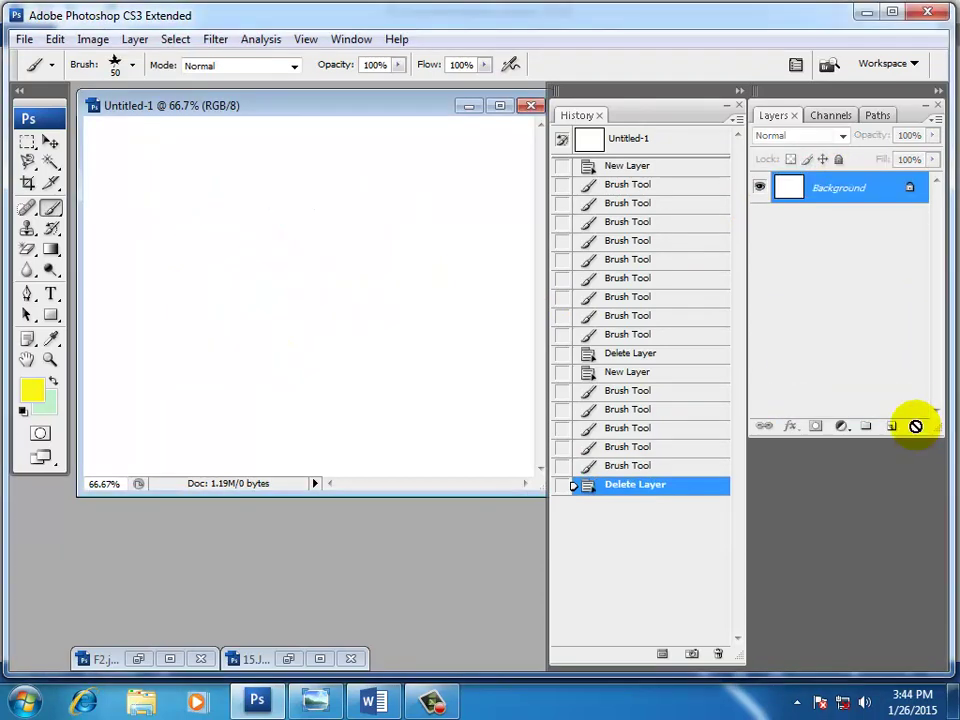
{"action": "left_click", "coordinate": [889, 428]}
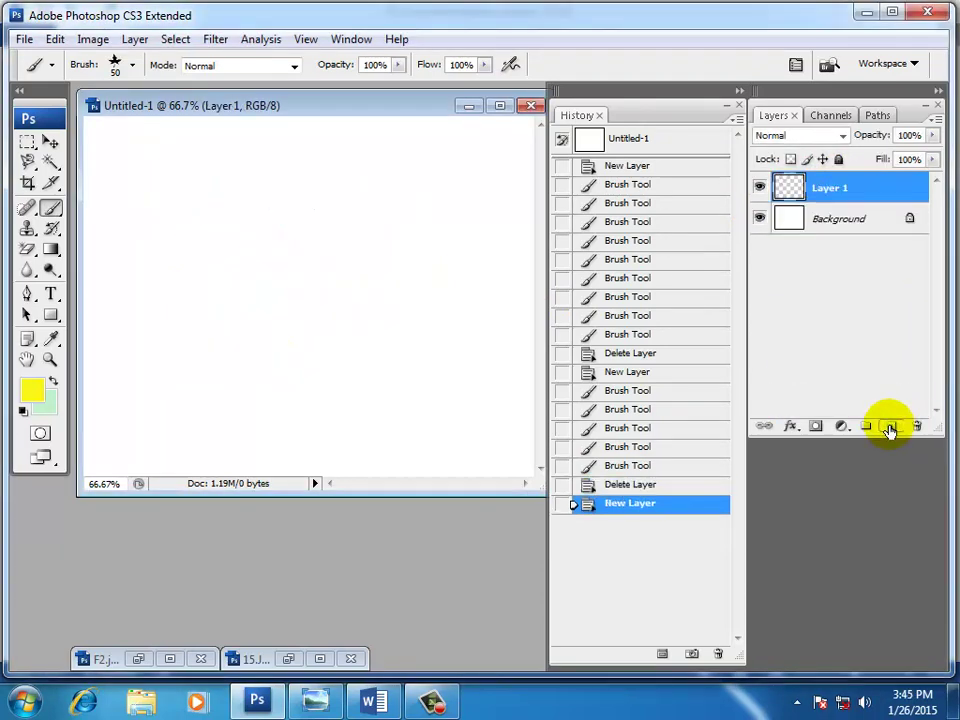
{"action": "left_click", "coordinate": [432, 700]}
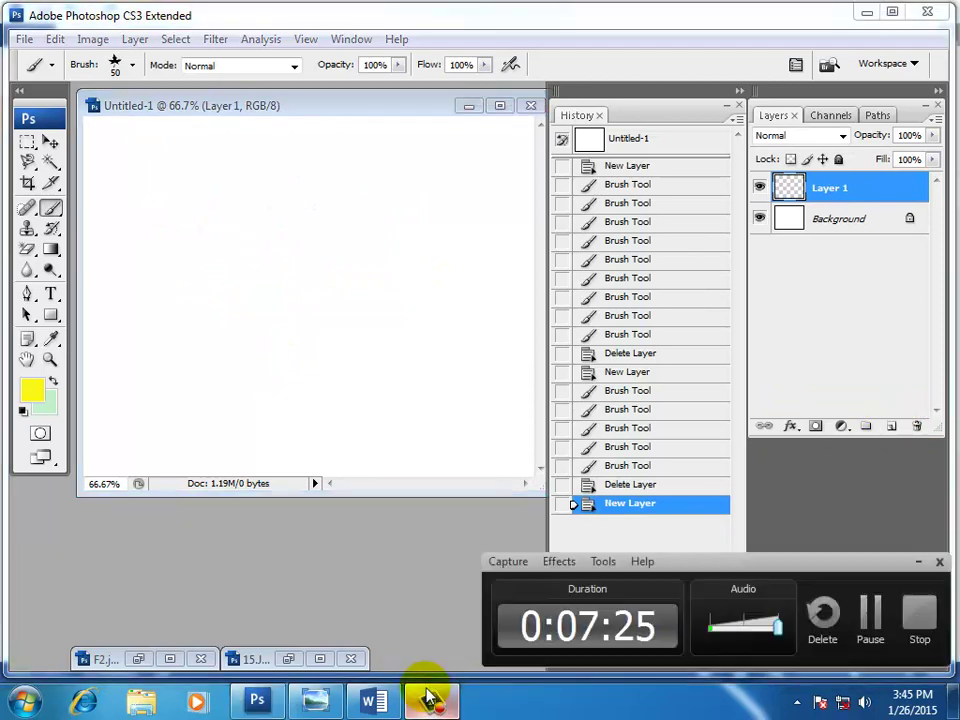
{"action": "left_click", "coordinate": [918, 565]}
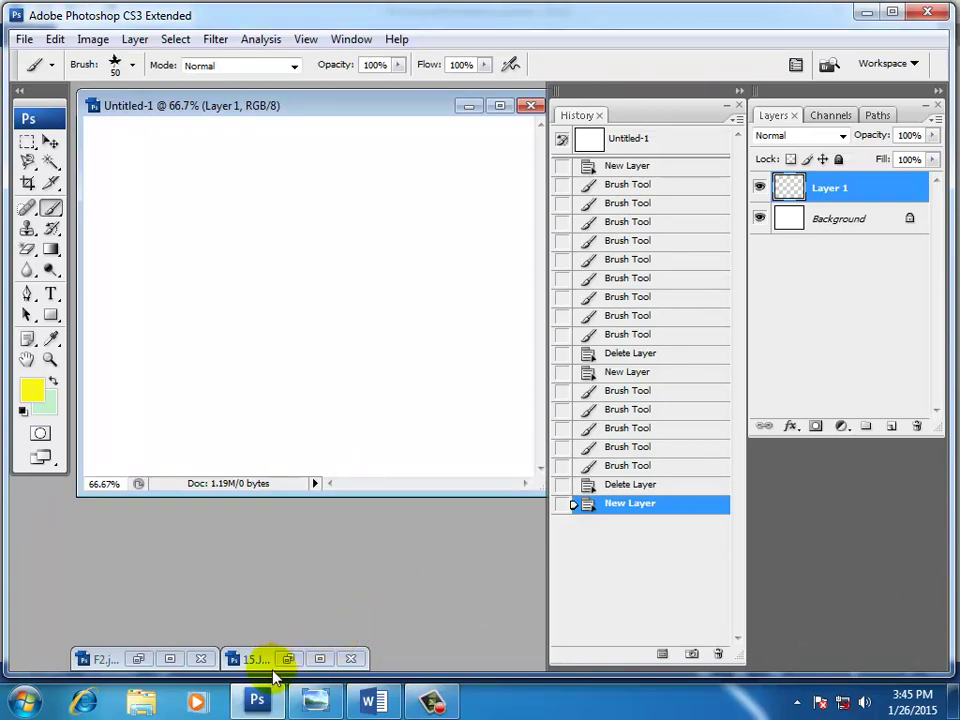
{"action": "mouse_move", "coordinate": [372, 702]}
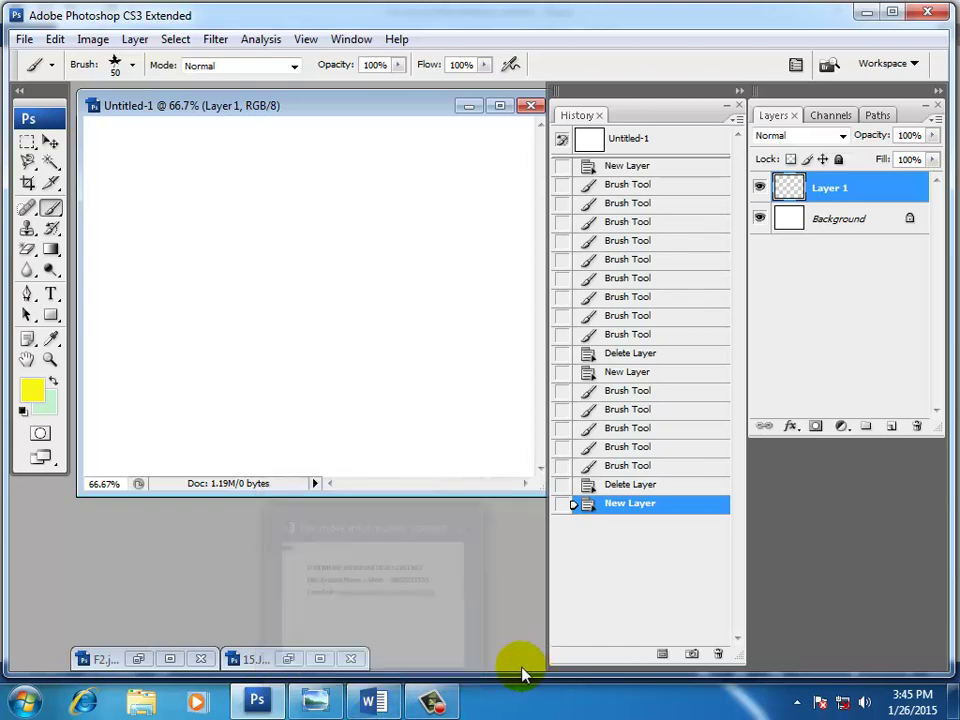
- Set the foreground colour to brown #884116
{"action": "left_click", "coordinate": [31, 390]}
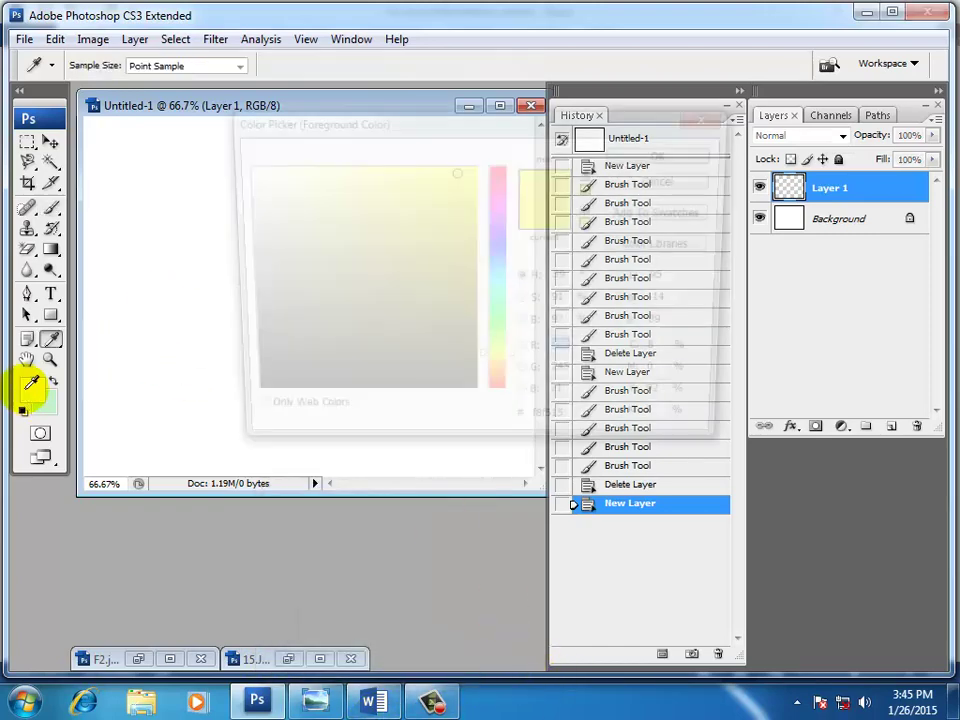
{"action": "left_click", "coordinate": [491, 390]}
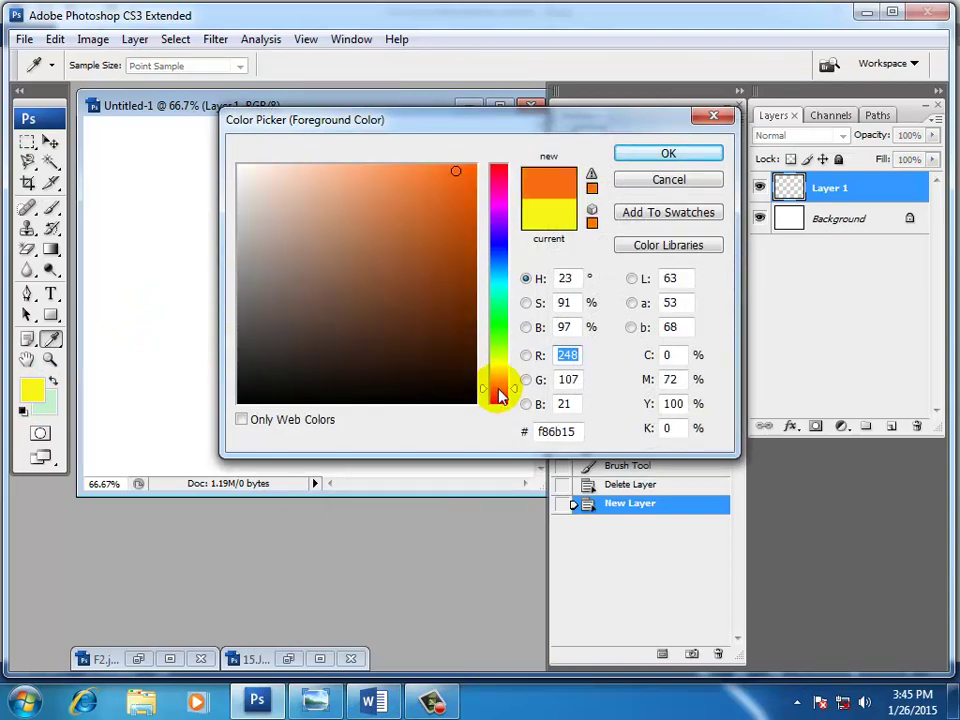
{"action": "left_click", "coordinate": [420, 174]}
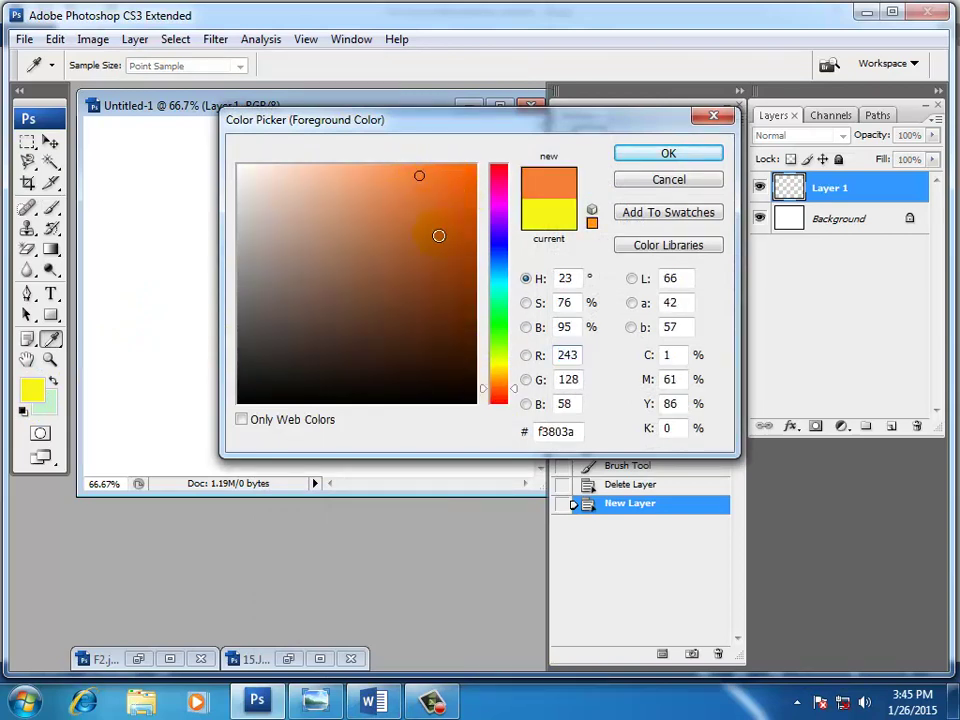
{"action": "mouse_move", "coordinate": [458, 245]}
{"action": "left_mouse_down"}
{"action": "mouse_move", "coordinate": [466, 202]}
{"action": "mouse_move", "coordinate": [454, 183]}
{"action": "mouse_move", "coordinate": [460, 204]}
{"action": "mouse_move", "coordinate": [437, 276]}
{"action": "left_mouse_up"}
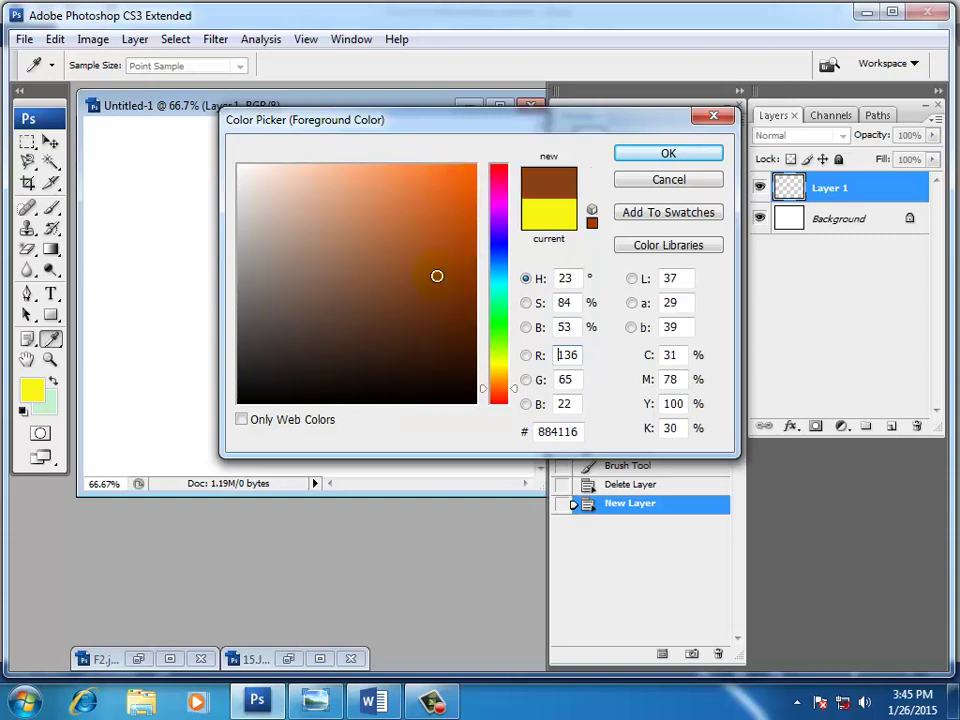
{"action": "left_click", "coordinate": [640, 156]}
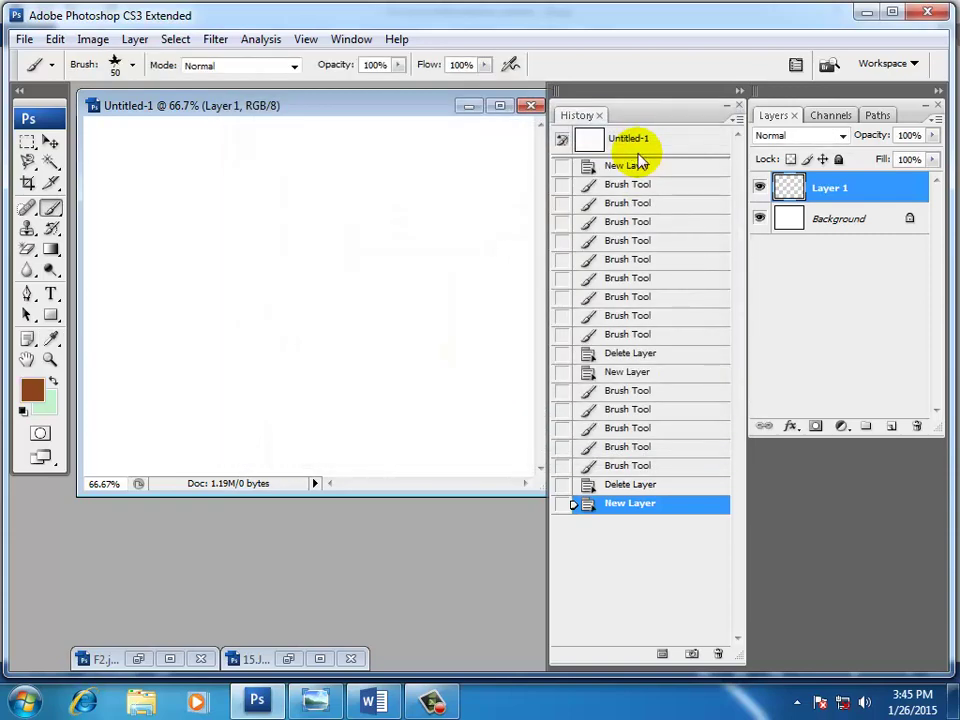
- Paint the outlines of two brown mountains with a base line across the canvas, using a soft round 35 px brush
{"action": "left_click", "coordinate": [132, 65]}
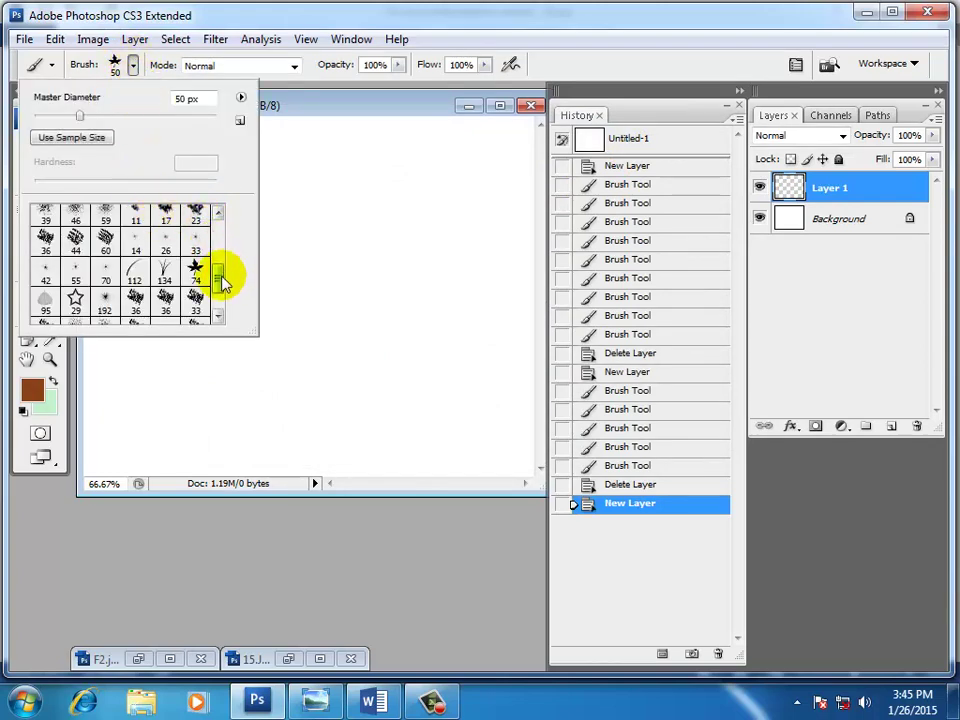
{"action": "left_click_drag", "start_coordinate": [220, 280], "coordinate": [222, 233]}
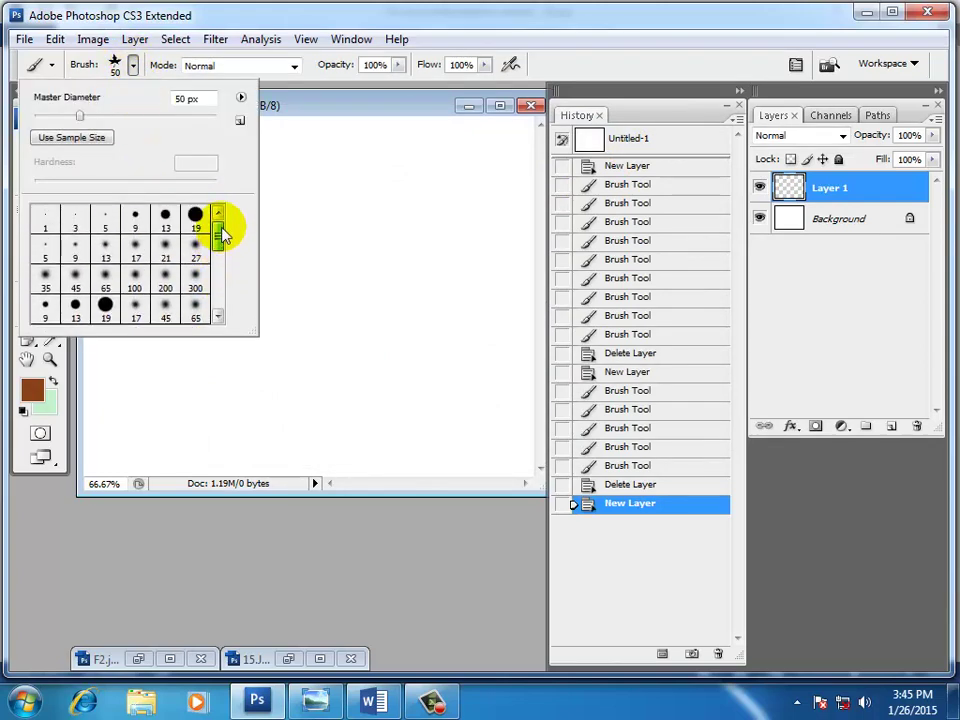
{"action": "left_click", "coordinate": [164, 245]}
{"action": "left_click", "coordinate": [316, 95]}
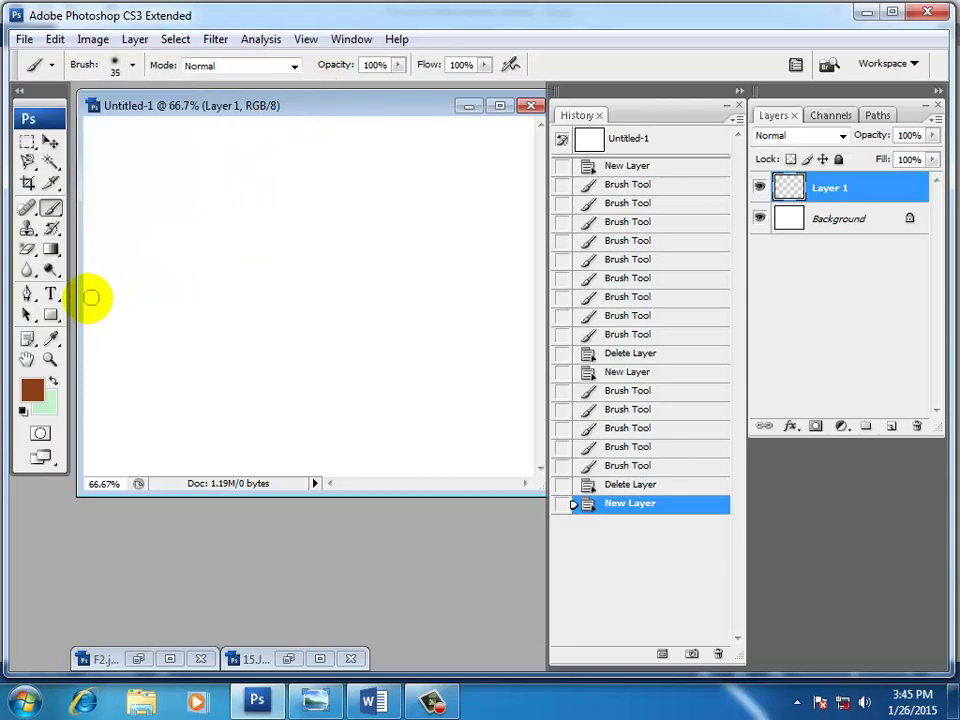
{"action": "mouse_move", "coordinate": [86, 315]}
{"action": "left_mouse_down"}
{"action": "mouse_move", "coordinate": [176, 214]}
{"action": "mouse_move", "coordinate": [226, 175]}
{"action": "mouse_move", "coordinate": [339, 294]}
{"action": "mouse_move", "coordinate": [398, 335]}
{"action": "left_mouse_up"}
{"action": "mouse_move", "coordinate": [339, 285]}
{"action": "left_mouse_down"}
{"action": "mouse_move", "coordinate": [467, 112]}
{"action": "mouse_move", "coordinate": [545, 230]}
{"action": "mouse_move", "coordinate": [551, 285]}
{"action": "left_mouse_up"}
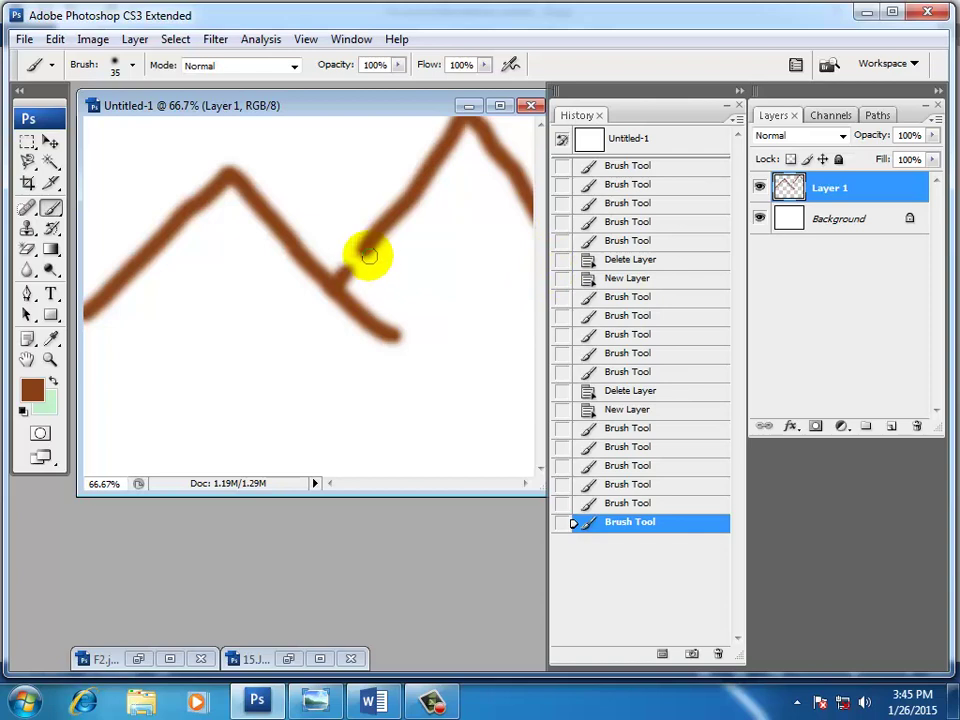
{"action": "left_click_drag", "start_coordinate": [363, 252], "coordinate": [311, 289]}
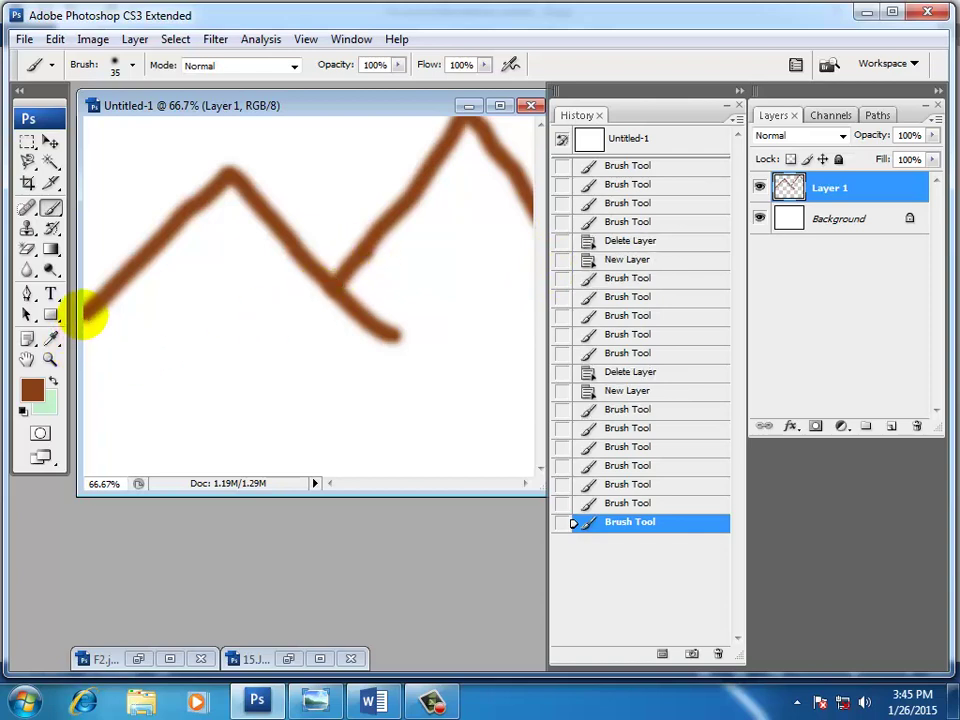
{"action": "mouse_move", "coordinate": [90, 315]}
{"action": "left_mouse_down"}
{"action": "mouse_move", "coordinate": [256, 363]}
{"action": "mouse_move", "coordinate": [333, 356]}
{"action": "mouse_move", "coordinate": [387, 314]}
{"action": "mouse_move", "coordinate": [542, 306]}
{"action": "left_mouse_up"}
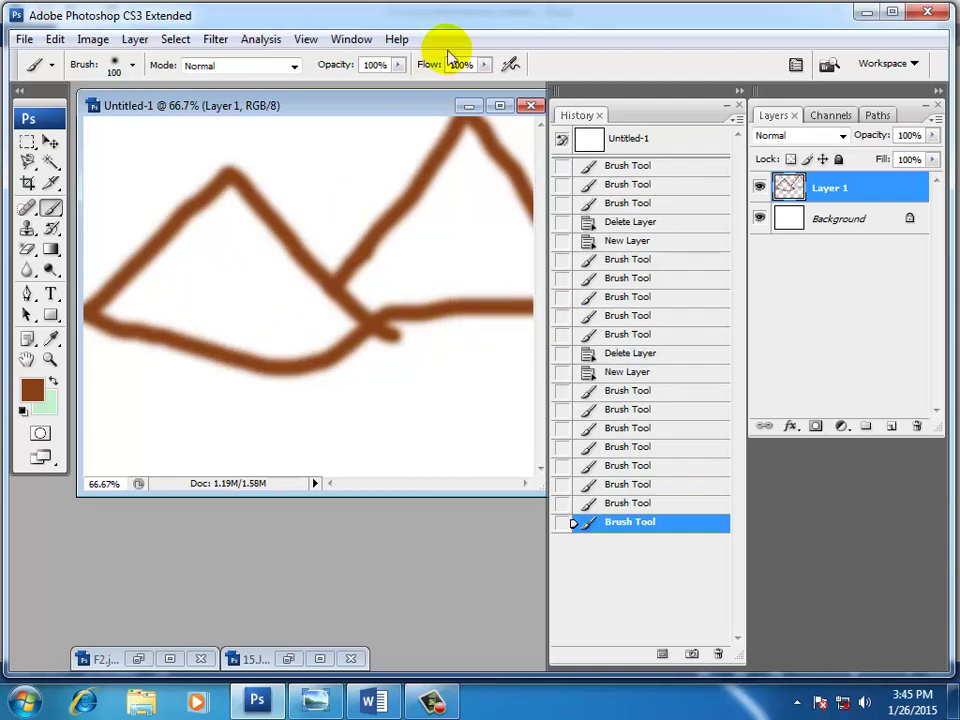
- Shade the inside of both mountains in brown with a 100 px soft brush at 32% opacity
{"action": "left_click", "coordinate": [398, 66]}
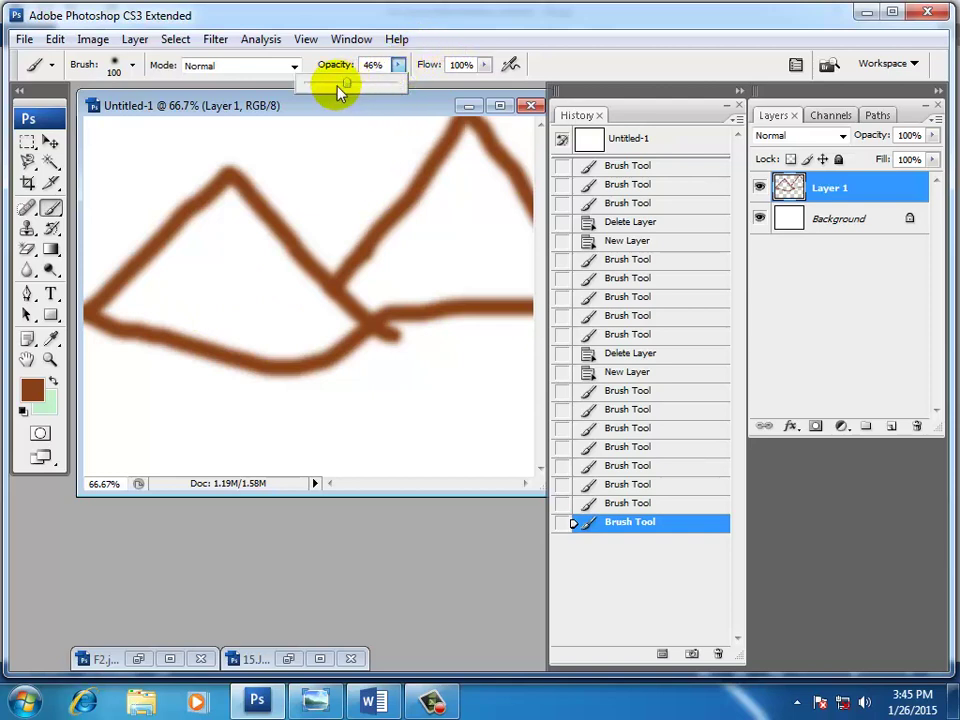
{"action": "left_click_drag", "start_coordinate": [338, 90], "coordinate": [325, 90]}
{"action": "left_click", "coordinate": [218, 210]}
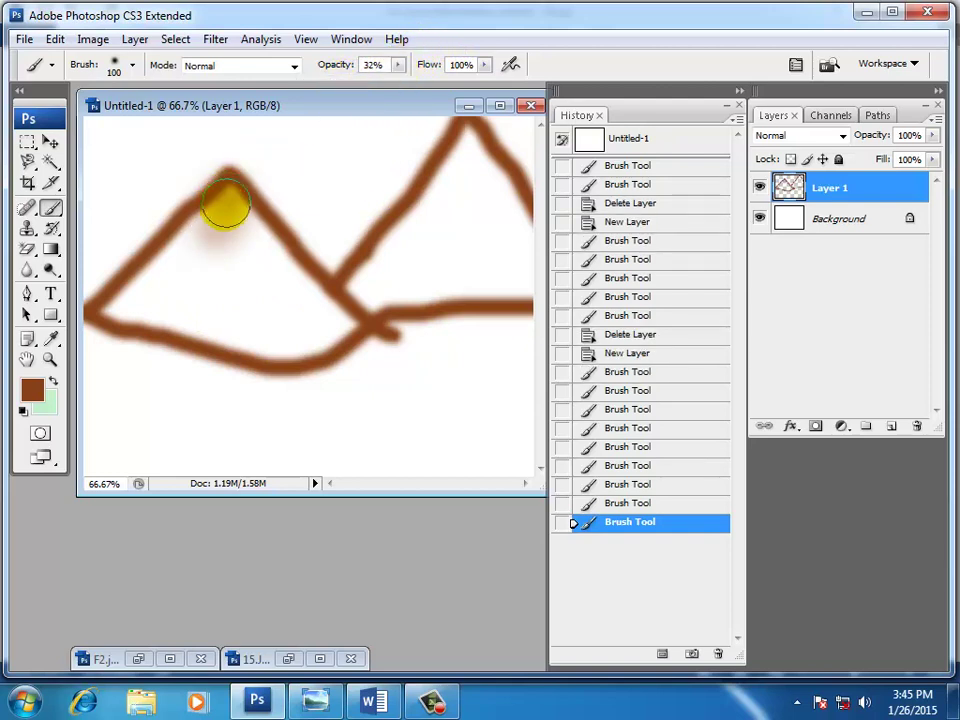
{"action": "mouse_move", "coordinate": [128, 303]}
{"action": "left_mouse_down"}
{"action": "mouse_move", "coordinate": [184, 285]}
{"action": "mouse_move", "coordinate": [233, 215]}
{"action": "mouse_move", "coordinate": [229, 287]}
{"action": "mouse_move", "coordinate": [204, 316]}
{"action": "mouse_move", "coordinate": [246, 261]}
{"action": "mouse_move", "coordinate": [256, 226]}
{"action": "mouse_move", "coordinate": [284, 301]}
{"action": "mouse_move", "coordinate": [337, 316]}
{"action": "mouse_move", "coordinate": [297, 287]}
{"action": "mouse_move", "coordinate": [315, 353]}
{"action": "mouse_move", "coordinate": [225, 310]}
{"action": "mouse_move", "coordinate": [137, 311]}
{"action": "left_mouse_up"}
{"action": "left_click_drag", "start_coordinate": [373, 272], "coordinate": [564, 184]}
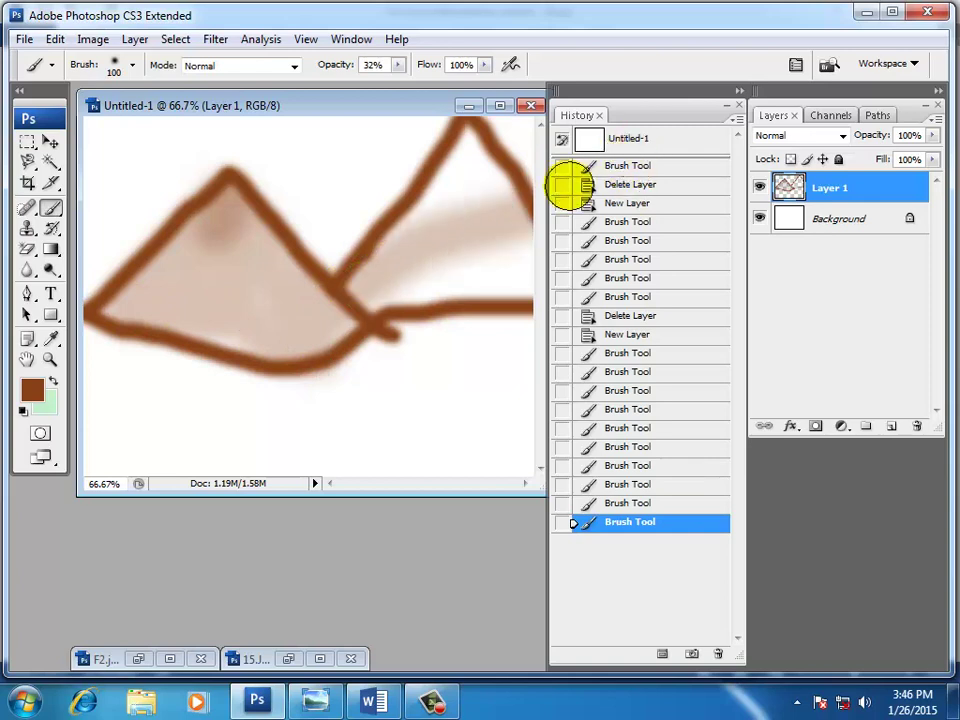
{"action": "mouse_move", "coordinate": [485, 155]}
{"action": "left_mouse_down"}
{"action": "mouse_move", "coordinate": [437, 180]}
{"action": "mouse_move", "coordinate": [401, 230]}
{"action": "mouse_move", "coordinate": [456, 247]}
{"action": "mouse_move", "coordinate": [407, 282]}
{"action": "mouse_move", "coordinate": [491, 292]}
{"action": "mouse_move", "coordinate": [495, 250]}
{"action": "mouse_move", "coordinate": [513, 243]}
{"action": "mouse_move", "coordinate": [522, 293]}
{"action": "mouse_move", "coordinate": [476, 289]}
{"action": "left_mouse_up"}
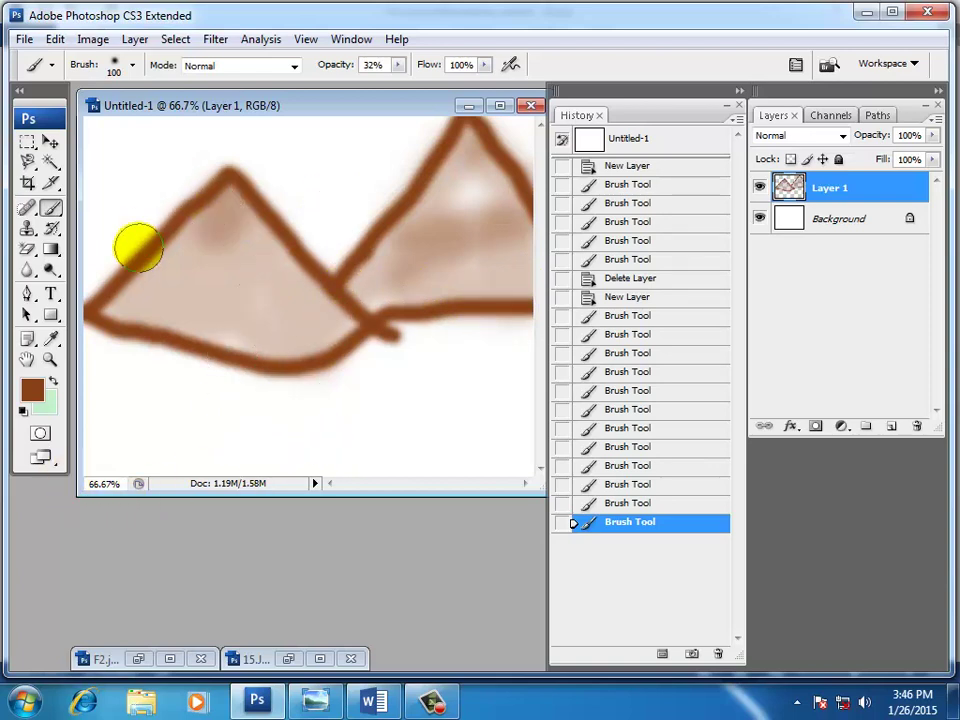
- Choose the 200 px soft round preset for the Brush tool and reduce its size to 150 px
{"action": "right_click", "coordinate": [52, 207]}
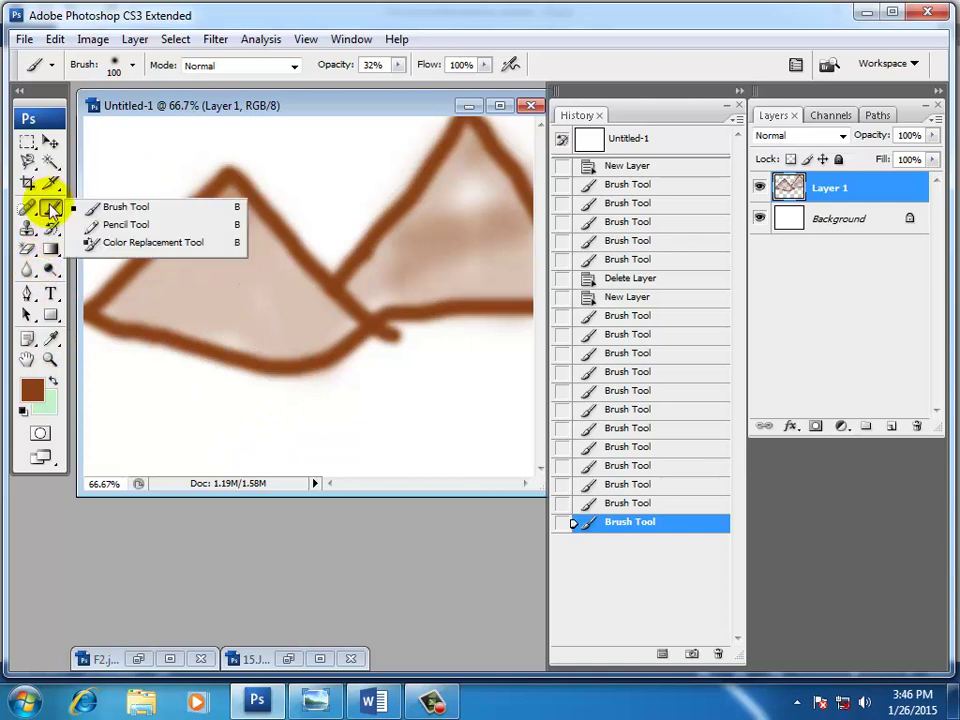
{"action": "left_click", "coordinate": [118, 206]}
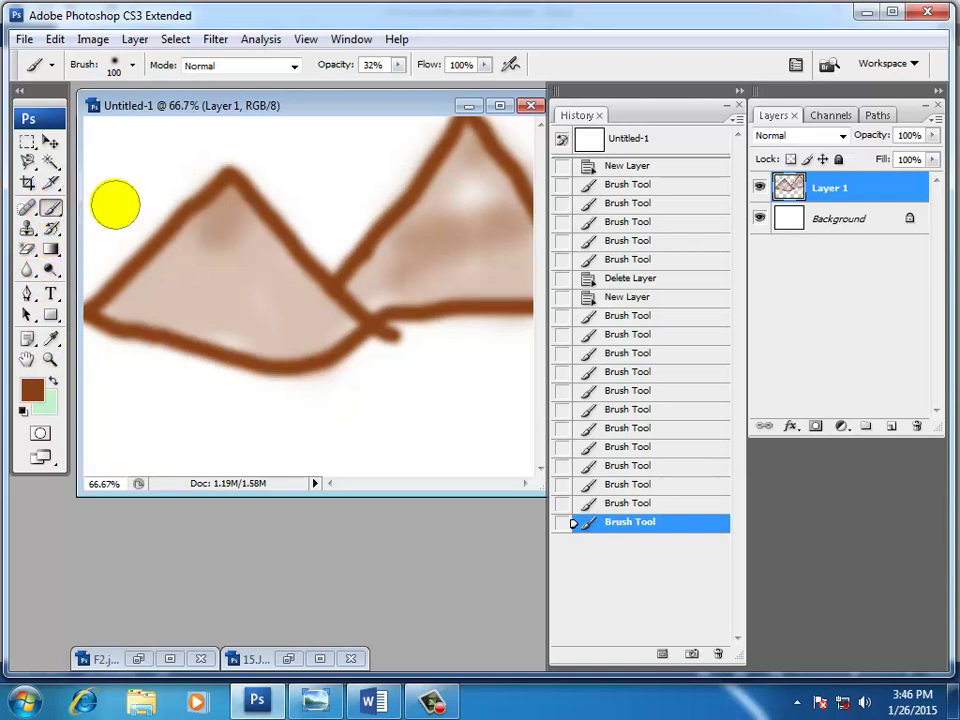
{"action": "left_click", "coordinate": [134, 65]}
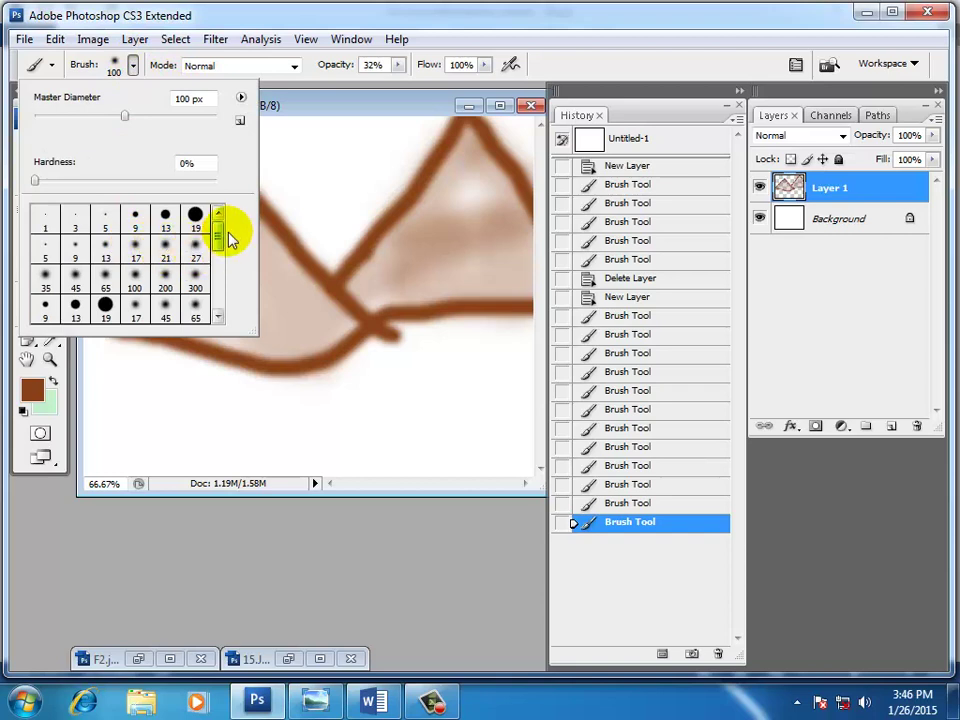
{"action": "left_click", "coordinate": [165, 275]}
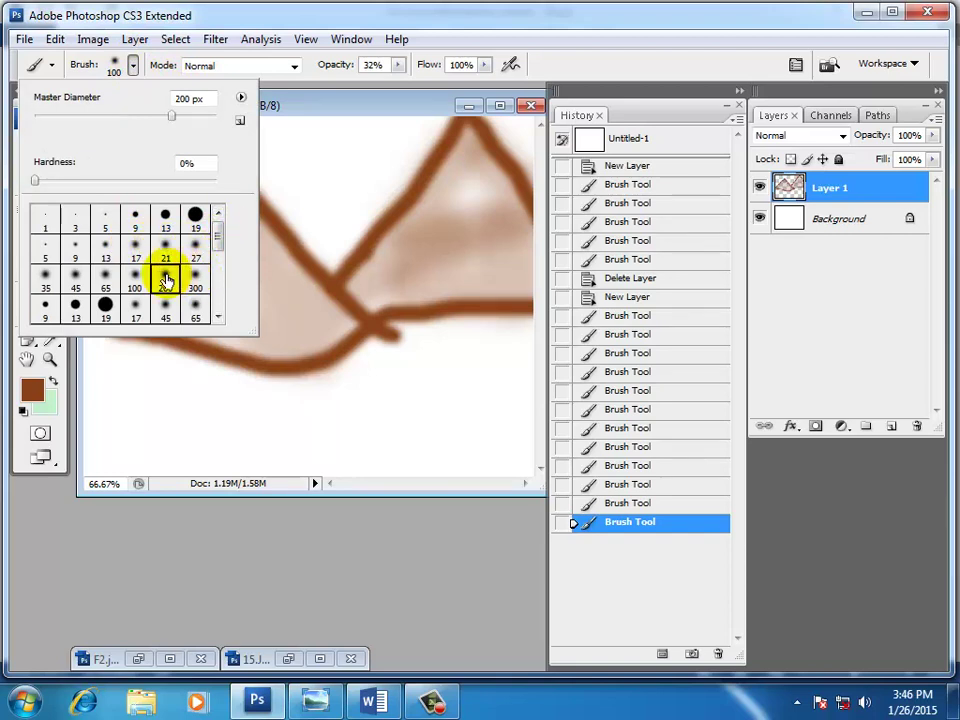
{"action": "left_click", "coordinate": [272, 103]}
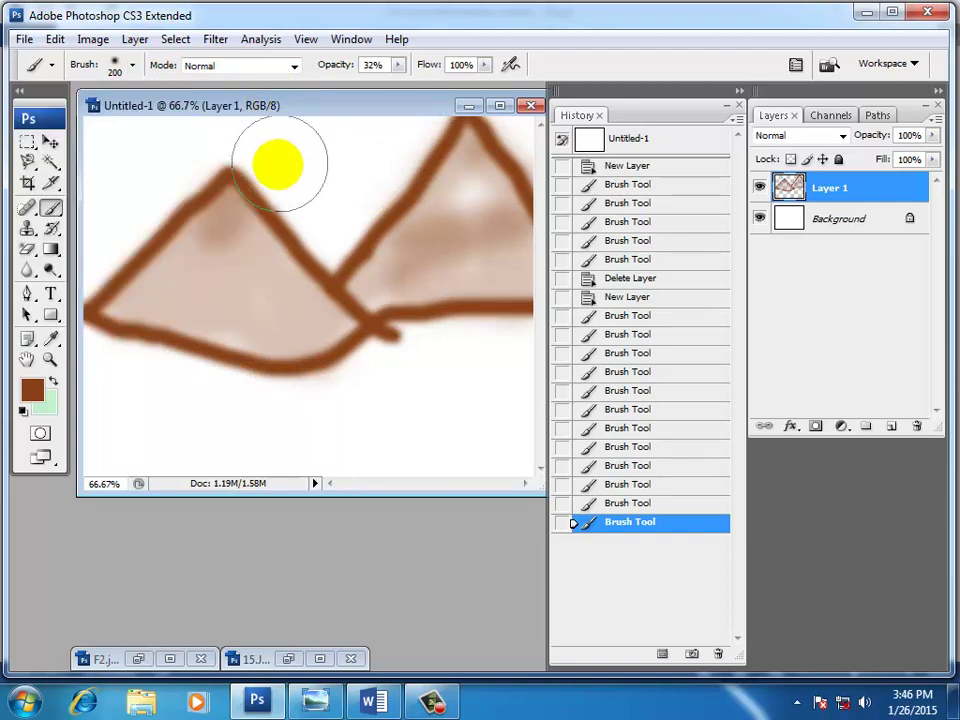
{"action": "key", "text": "bracketleft"}
- Set the foreground colour to light blue #75dbf5 and the background colour to pale blue #c5eef6
{"action": "left_click", "coordinate": [30, 388]}
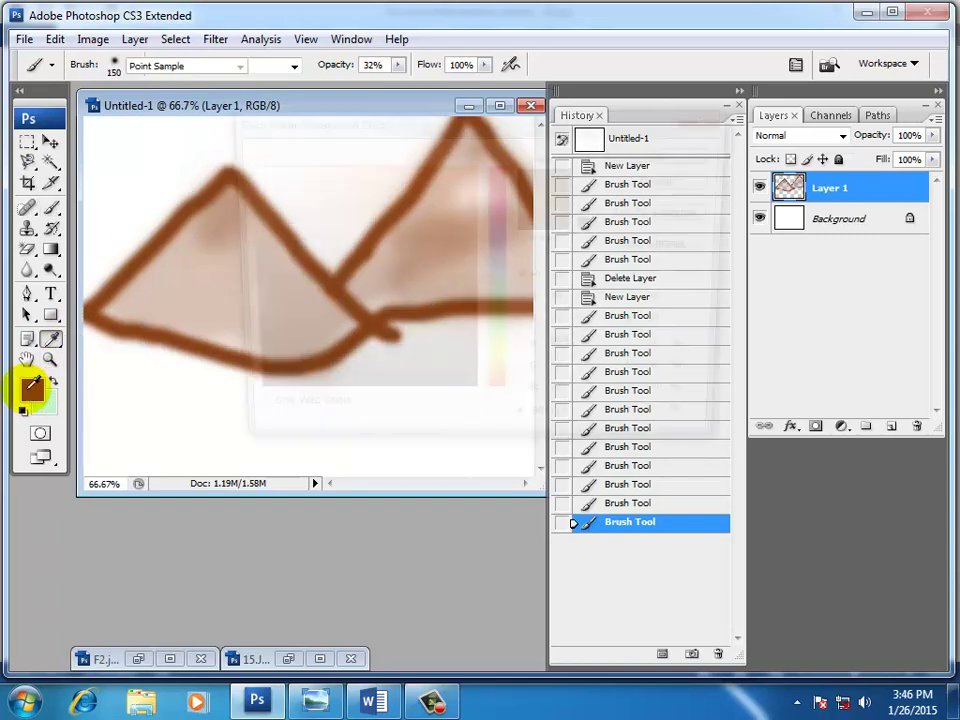
{"action": "left_click", "coordinate": [497, 277]}
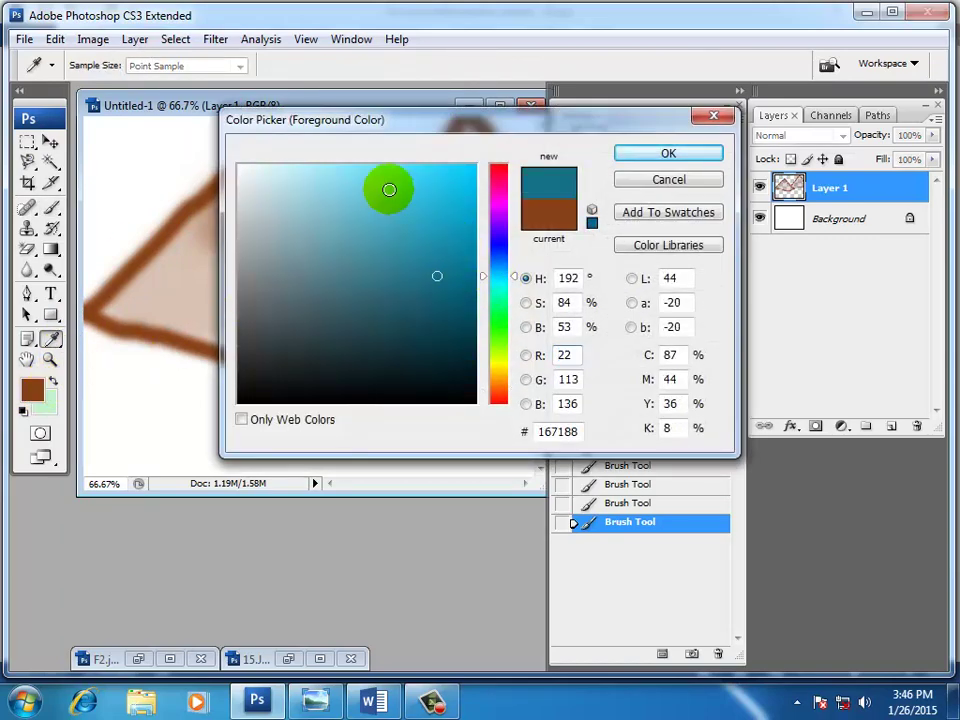
{"action": "left_click", "coordinate": [362, 173]}
{"action": "left_click", "coordinate": [660, 153]}
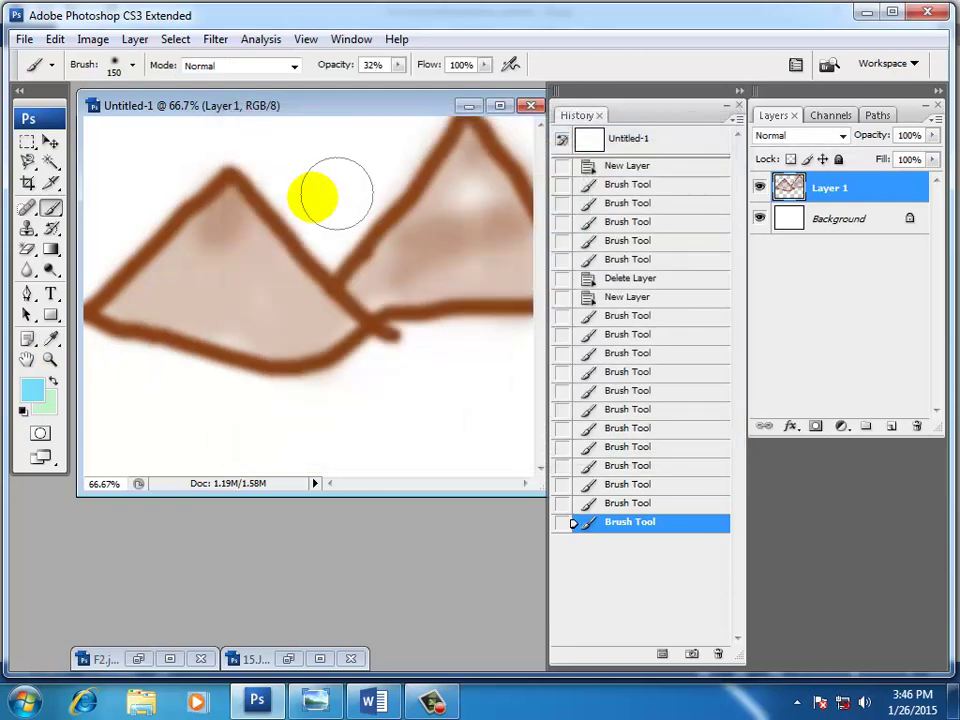
{"action": "left_click", "coordinate": [52, 404]}
{"action": "left_click", "coordinate": [498, 280]}
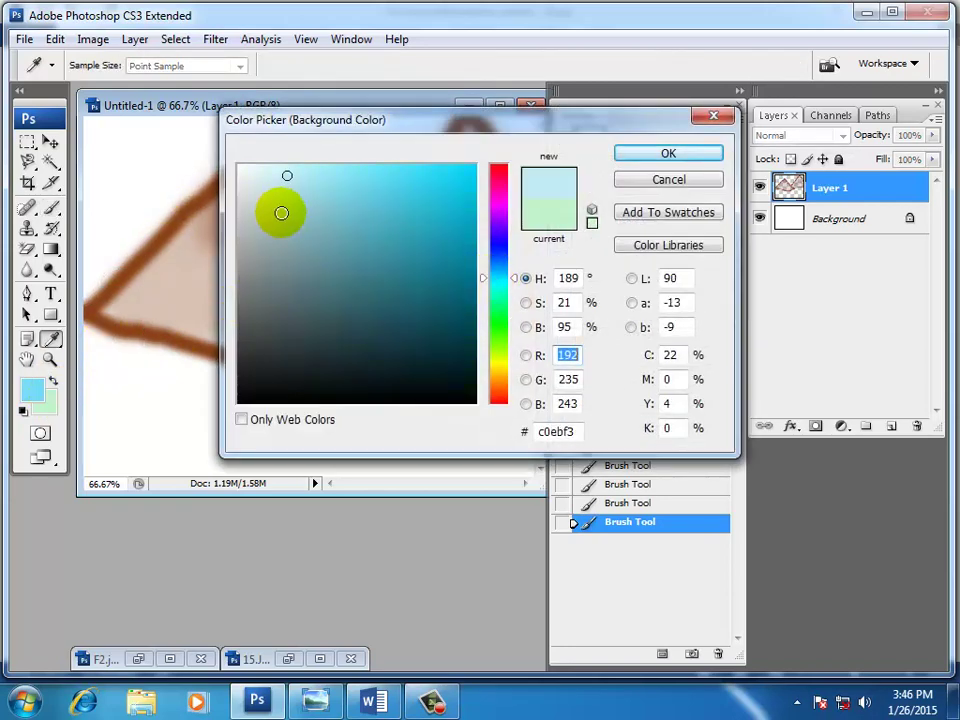
{"action": "left_click", "coordinate": [281, 164]}
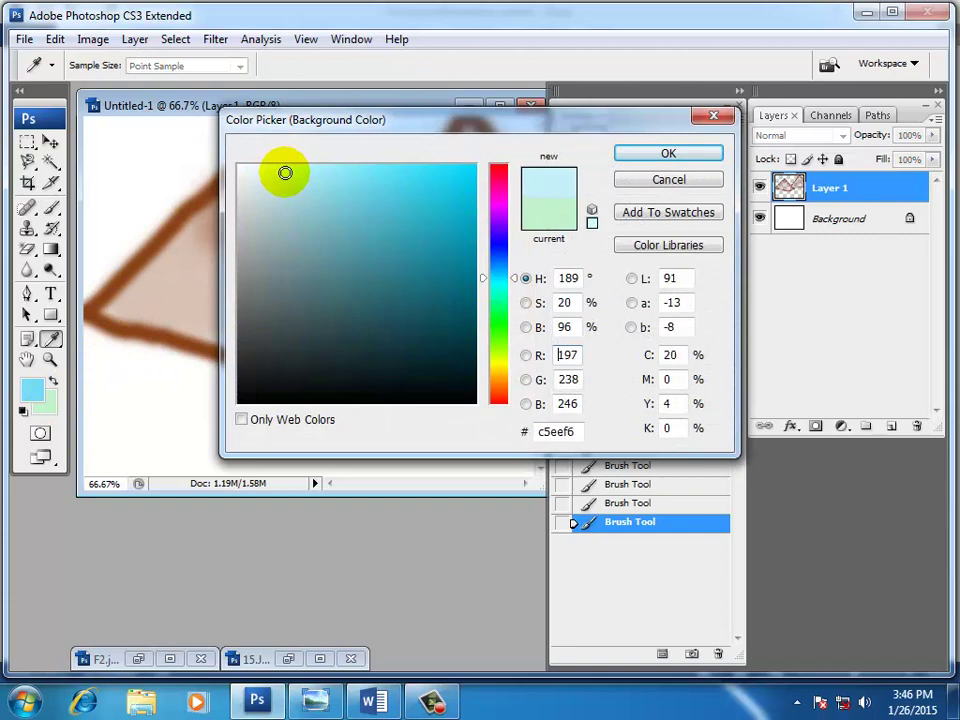
{"action": "left_click", "coordinate": [637, 154]}
- Paint a soft light blue sky above and between the two mountains
{"action": "mouse_move", "coordinate": [150, 160]}
{"action": "left_mouse_down"}
{"action": "mouse_move", "coordinate": [120, 145]}
{"action": "mouse_move", "coordinate": [105, 112]}
{"action": "left_mouse_up"}
{"action": "mouse_move", "coordinate": [347, 130]}
{"action": "left_mouse_down"}
{"action": "mouse_move", "coordinate": [374, 150]}
{"action": "mouse_move", "coordinate": [369, 163]}
{"action": "mouse_move", "coordinate": [334, 218]}
{"action": "mouse_move", "coordinate": [319, 220]}
{"action": "mouse_move", "coordinate": [343, 200]}
{"action": "left_mouse_up"}
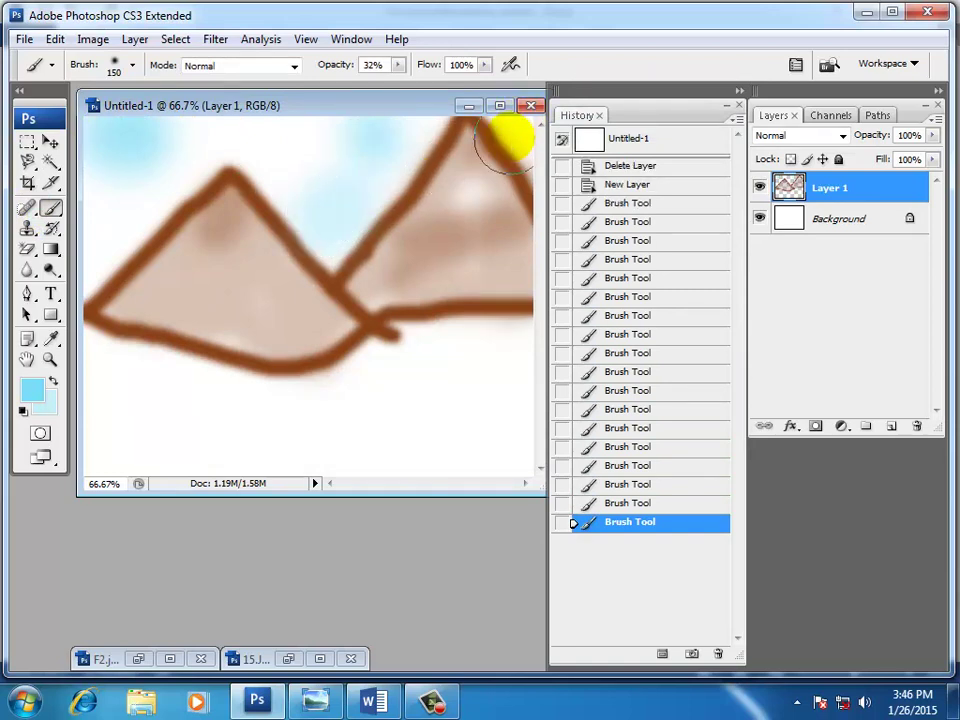
{"action": "mouse_move", "coordinate": [513, 140]}
{"action": "left_mouse_down"}
{"action": "mouse_move", "coordinate": [246, 135]}
{"action": "mouse_move", "coordinate": [107, 214]}
{"action": "left_mouse_up"}
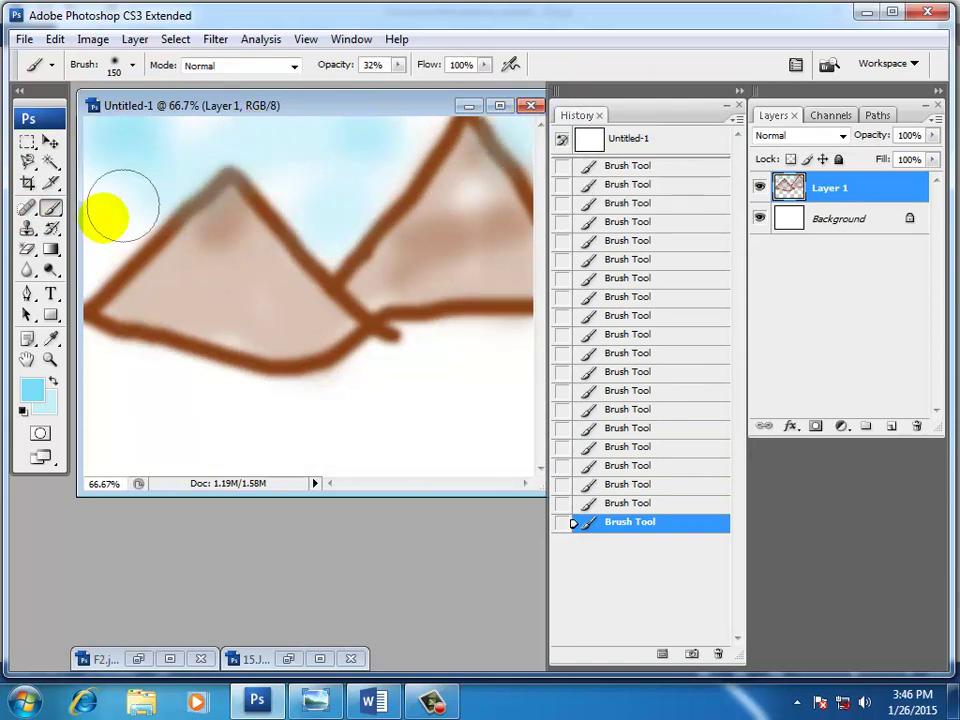
{"action": "key", "text": "s"}
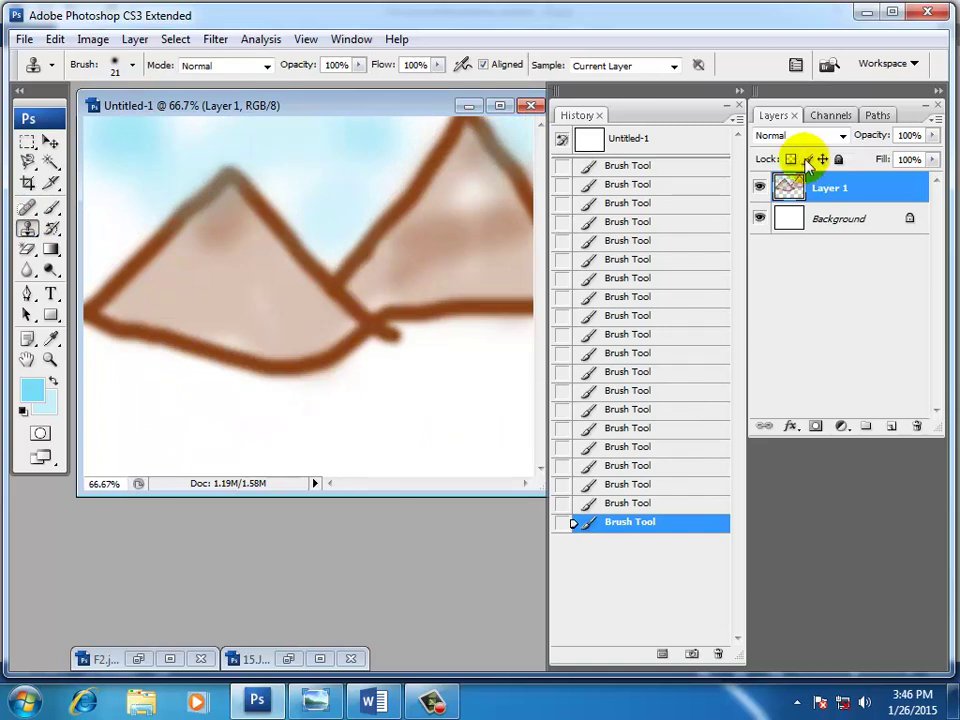
- Add a new layer above the mountain painting and choose the 112 px grass blade preset for the Brush tool
{"action": "left_click", "coordinate": [891, 428]}
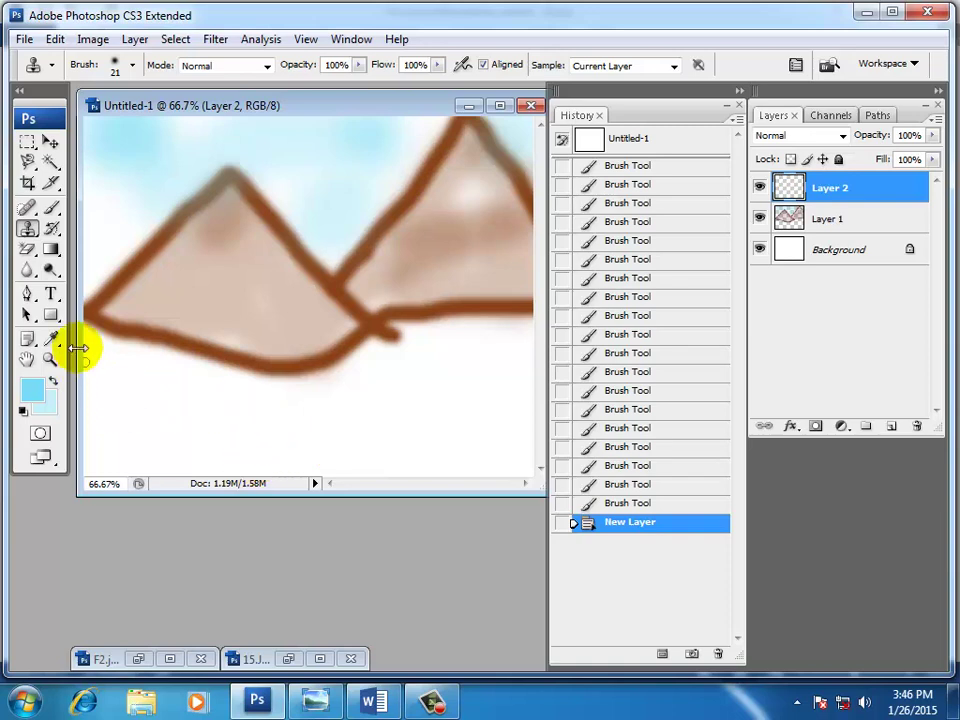
{"action": "right_click", "coordinate": [53, 212]}
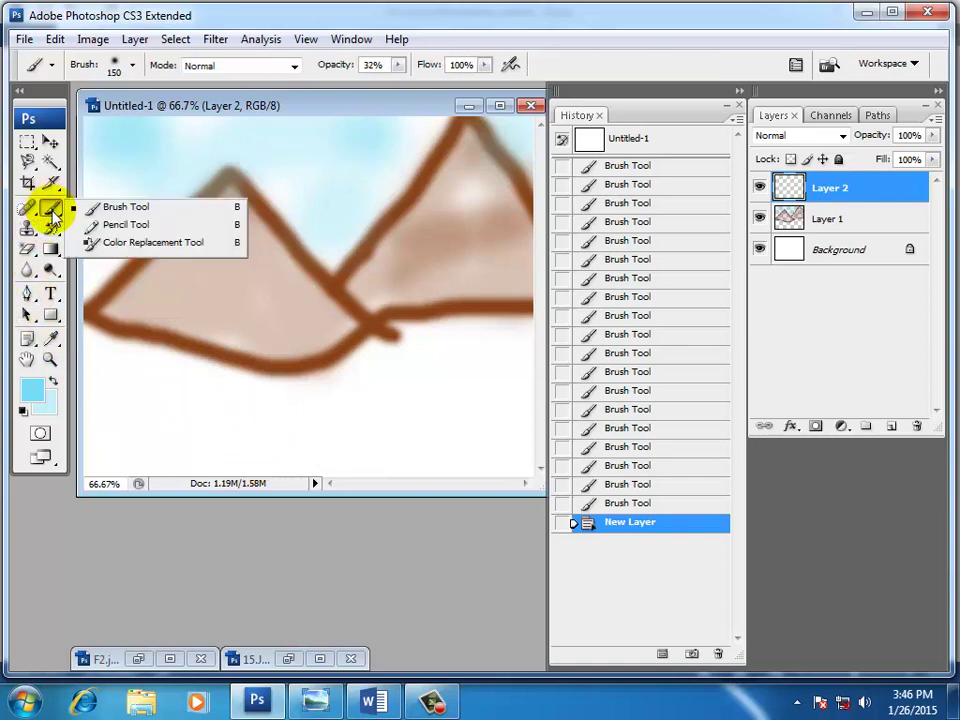
{"action": "left_click", "coordinate": [107, 208]}
{"action": "left_click", "coordinate": [132, 65]}
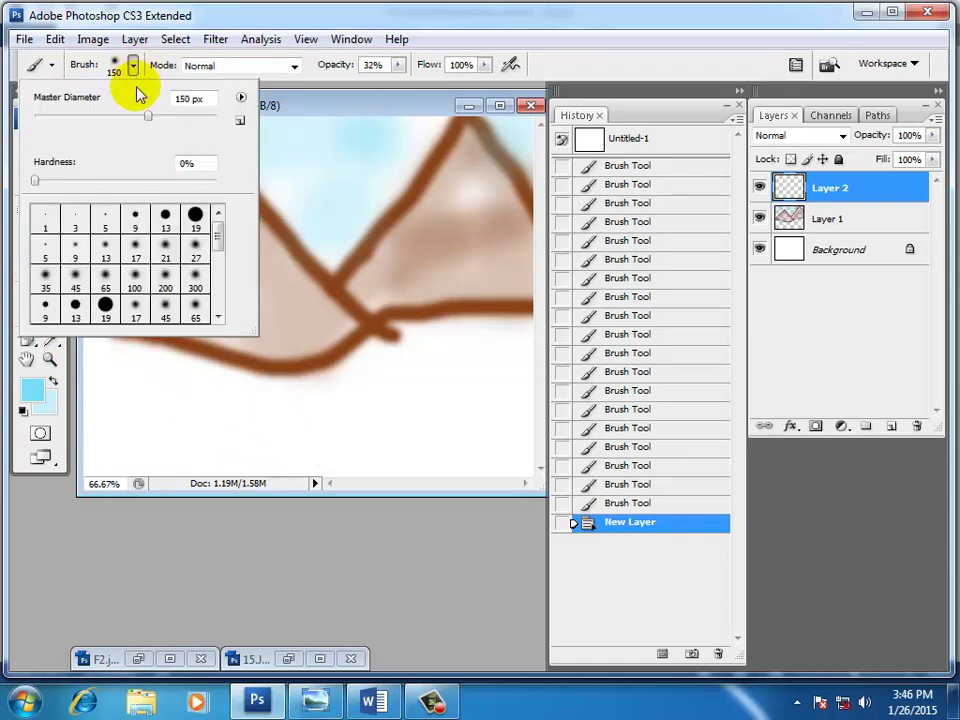
{"action": "scroll", "coordinate": [204, 272], "scroll_direction": "down", "scroll_amount": 6}
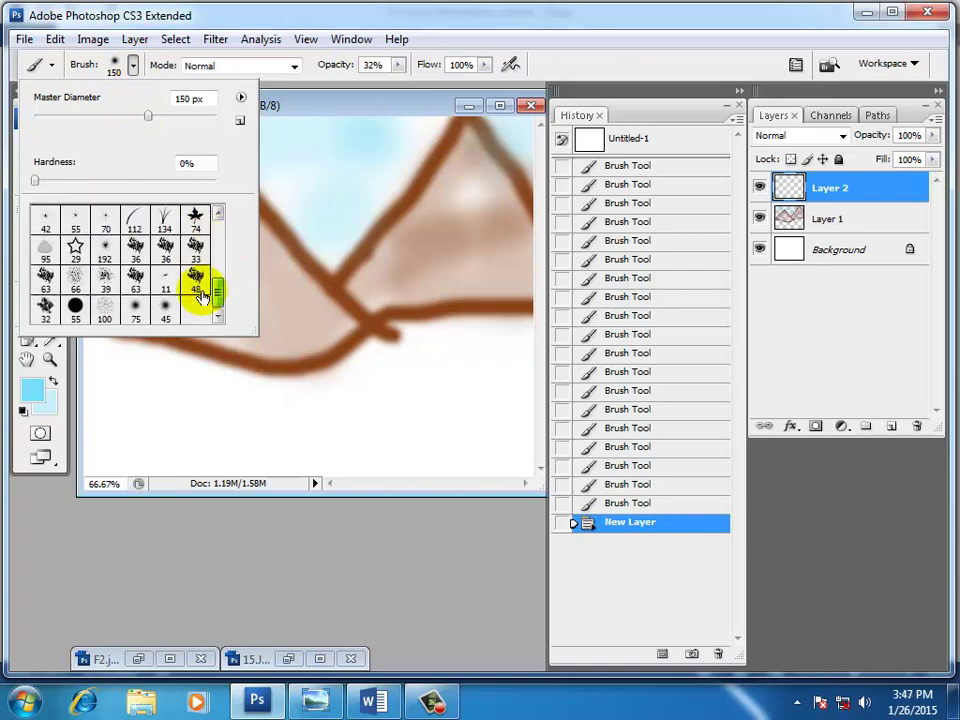
{"action": "left_click", "coordinate": [134, 266]}
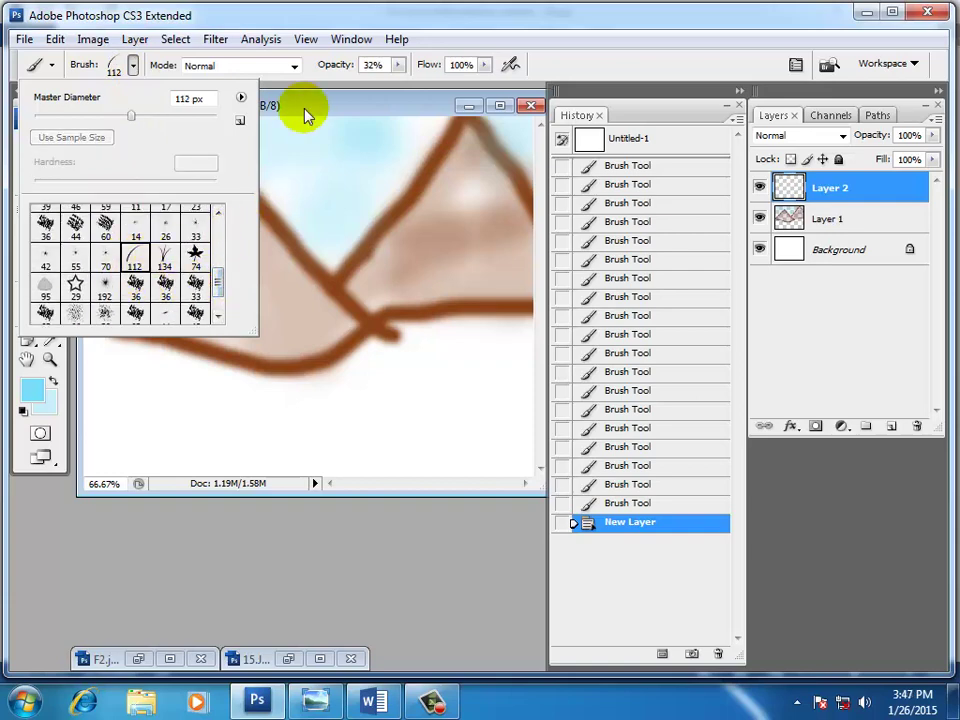
{"action": "left_click", "coordinate": [300, 116]}
- Set the foreground colour to bright green #15e624 and the background colour to dark green
{"action": "left_click", "coordinate": [27, 393]}
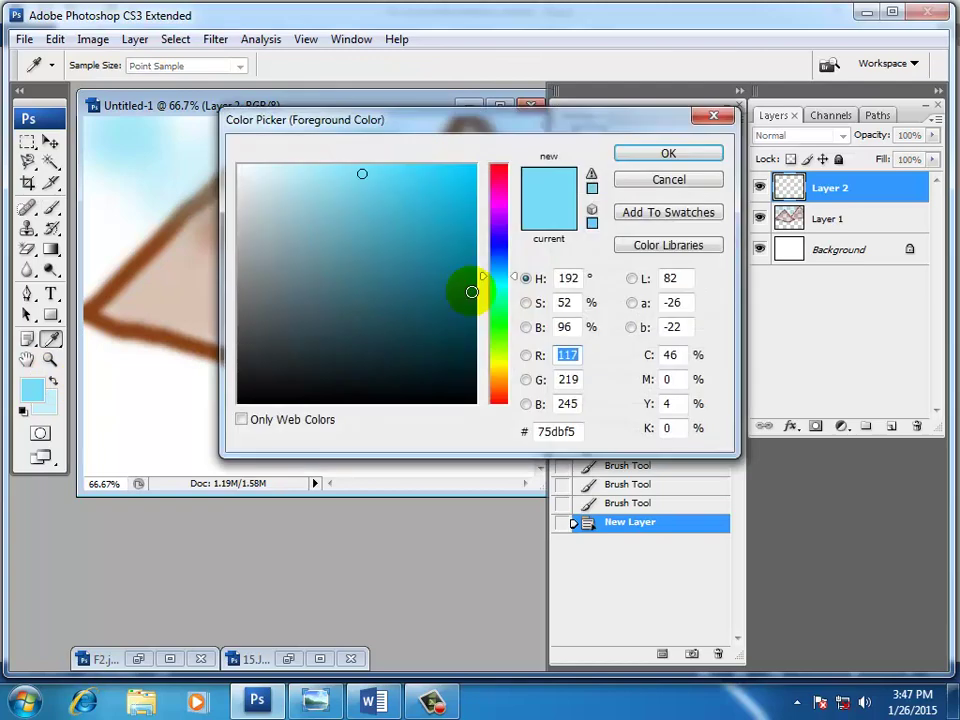
{"action": "left_click", "coordinate": [508, 321]}
{"action": "left_click", "coordinate": [455, 189]}
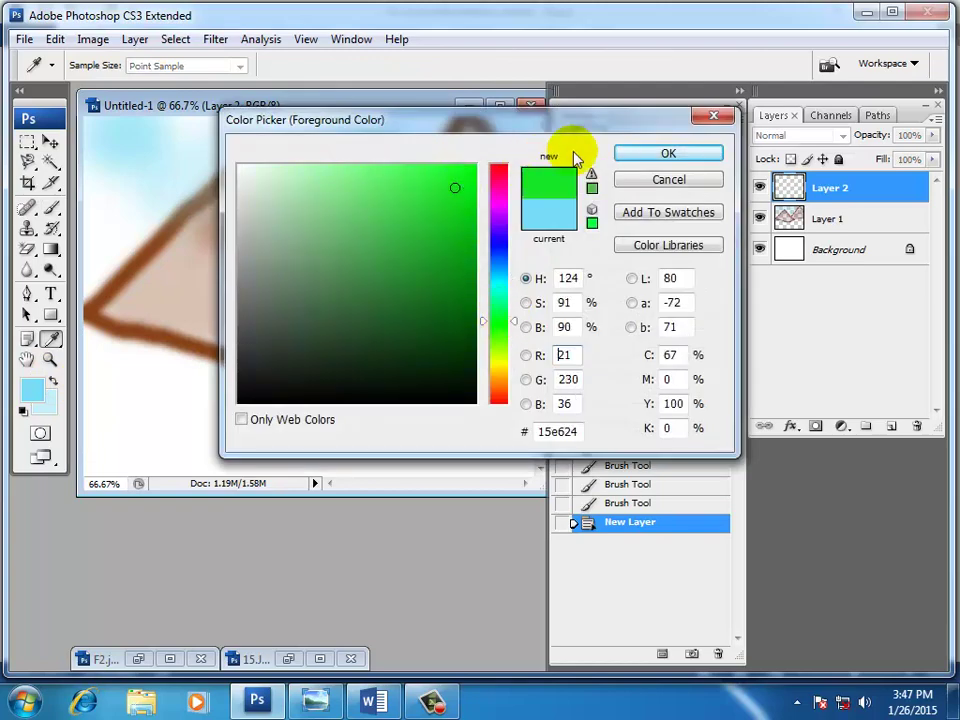
{"action": "left_click", "coordinate": [630, 152]}
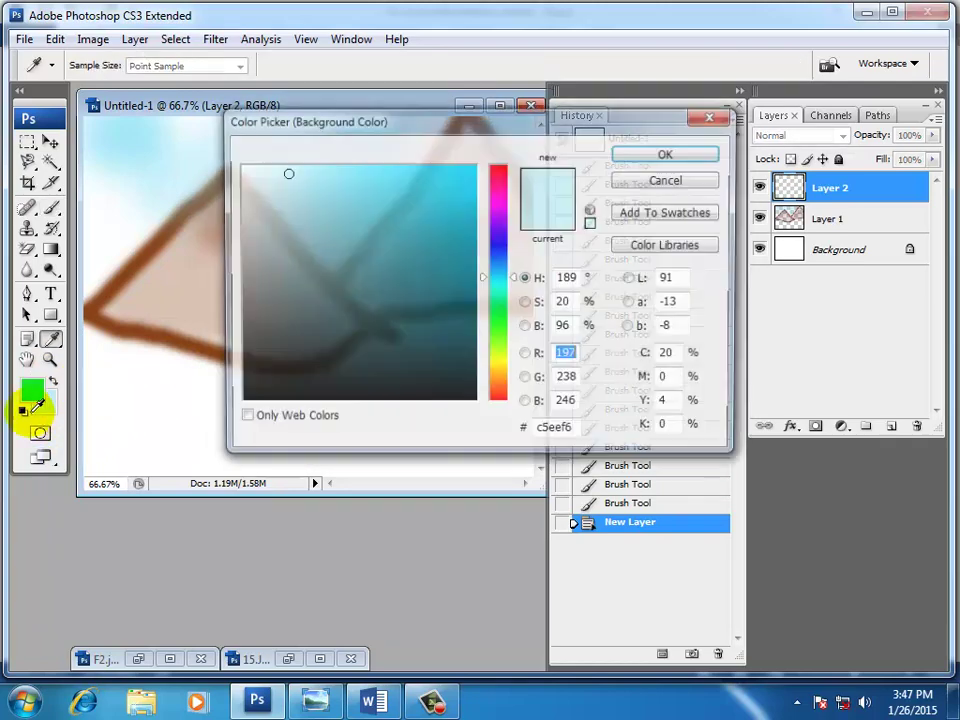
{"action": "left_click", "coordinate": [41, 400]}
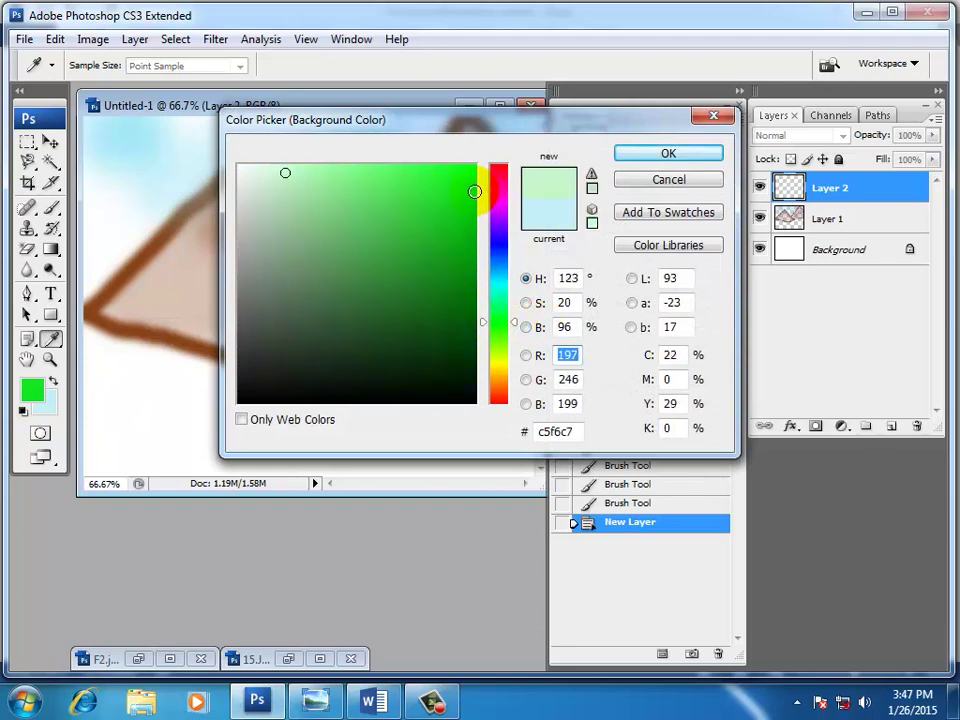
{"action": "left_click_drag", "start_coordinate": [474, 191], "coordinate": [514, 300]}
{"action": "left_click", "coordinate": [668, 152]}
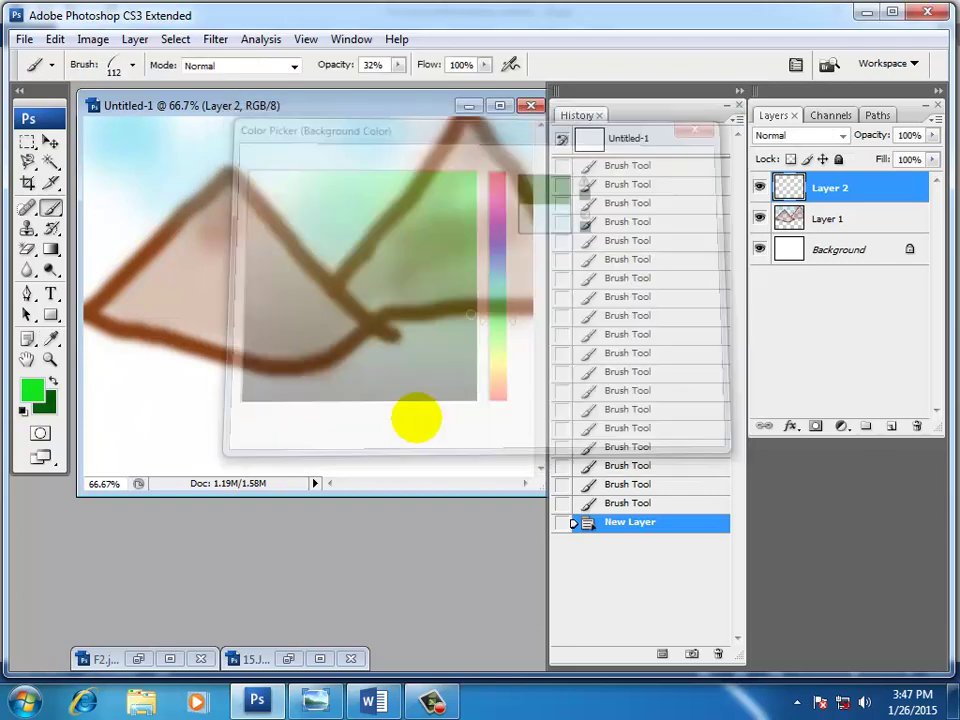
- Reduce the grass brush to 50 px and paint a strip of grass along the bottom edge of the canvas
{"action": "key", "text": "bracketleft"}
{"action": "key", "text": "bracketleft"}
{"action": "key", "text": "bracketleft"}
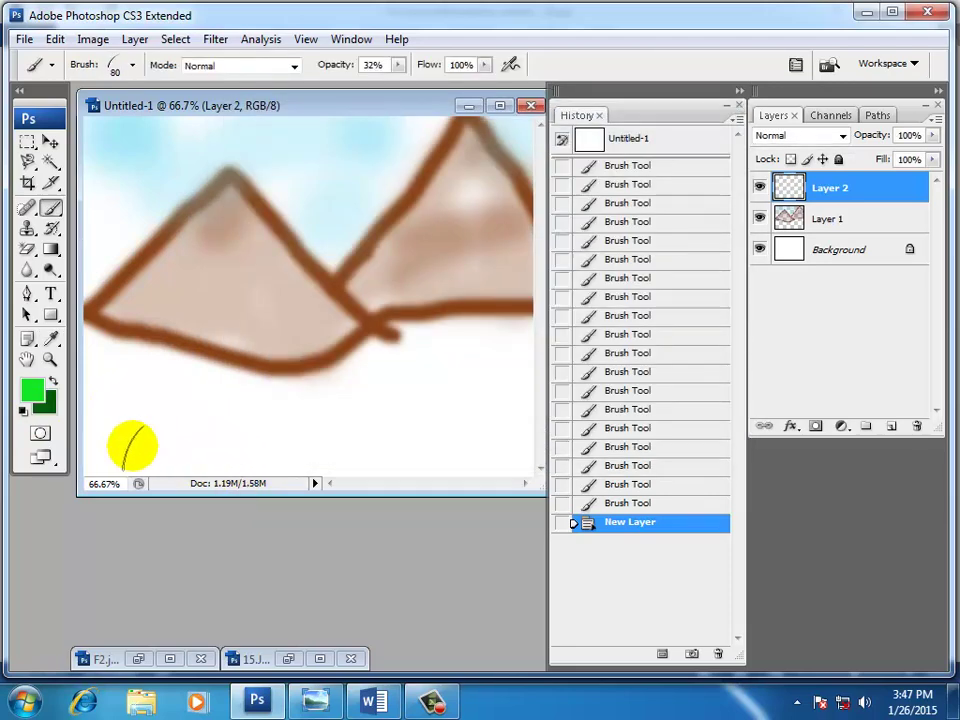
{"action": "left_click_drag", "start_coordinate": [98, 462], "coordinate": [523, 464]}
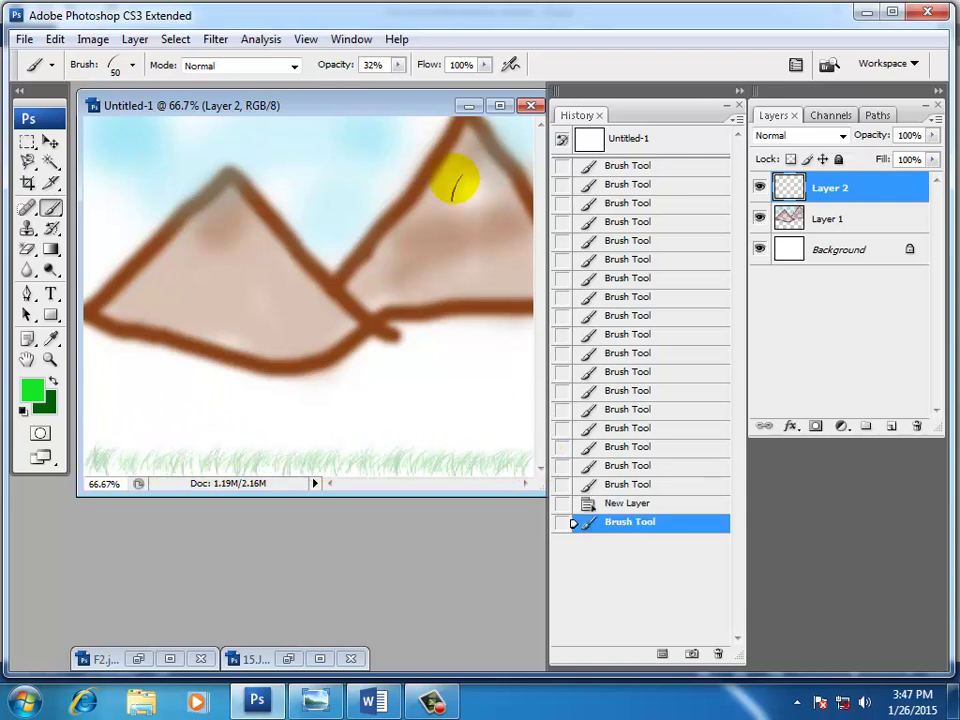
- Raise the brush opacity to 100% and paint denser, taller green grass along the bottom edge of the canvas
{"action": "left_click", "coordinate": [398, 65]}
{"action": "left_click_drag", "start_coordinate": [406, 73], "coordinate": [424, 88]}
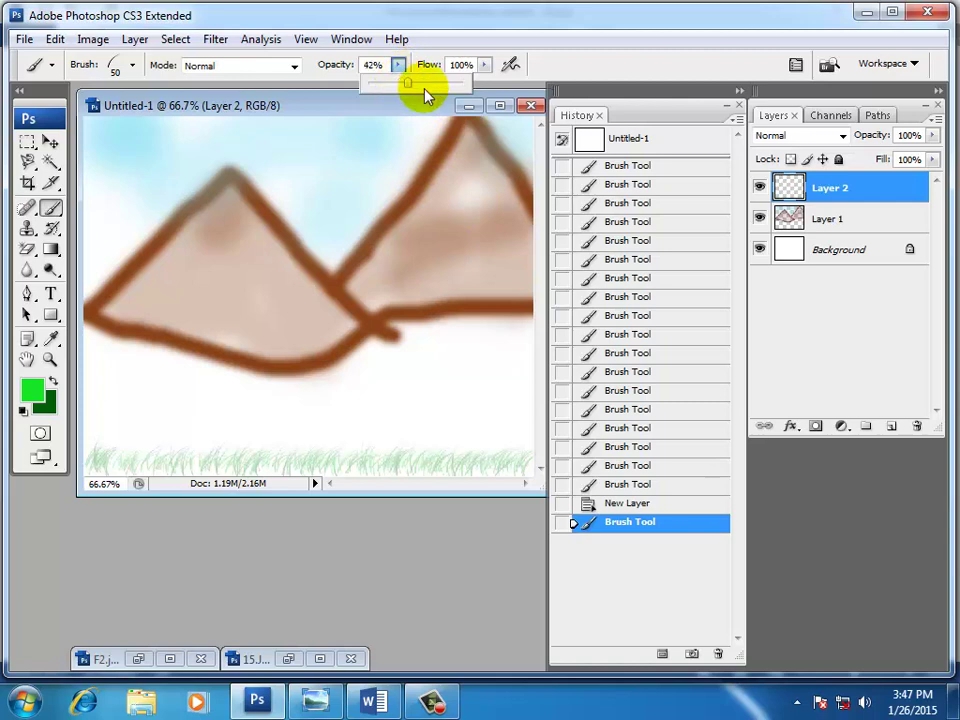
{"action": "mouse_move", "coordinate": [96, 435]}
{"action": "left_mouse_down"}
{"action": "mouse_move", "coordinate": [550, 468]}
{"action": "mouse_move", "coordinate": [198, 479]}
{"action": "mouse_move", "coordinate": [130, 472]}
{"action": "mouse_move", "coordinate": [84, 448]}
{"action": "mouse_move", "coordinate": [470, 453]}
{"action": "mouse_move", "coordinate": [86, 452]}
{"action": "left_mouse_up"}
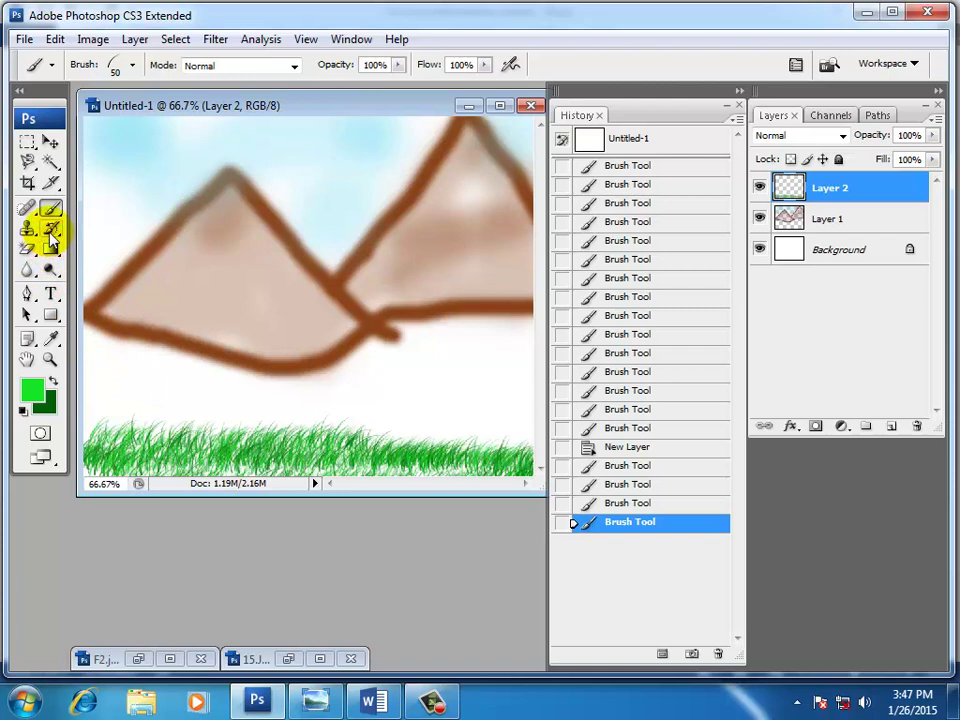
- Choose the soft round 65 px preset for the Brush tool
{"action": "left_click", "coordinate": [133, 66]}
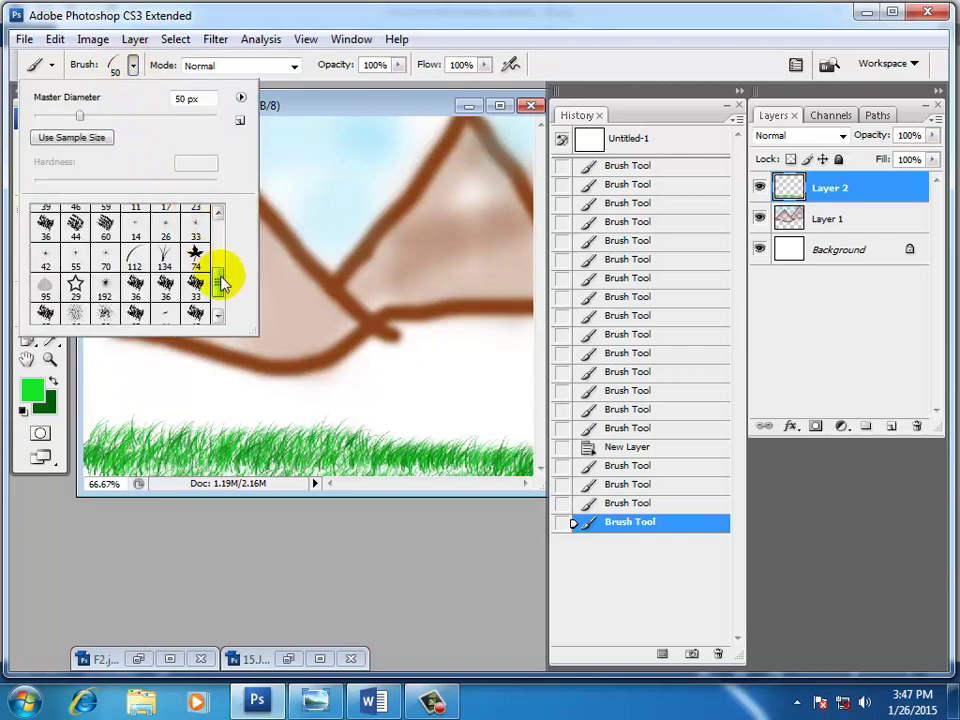
{"action": "left_click_drag", "start_coordinate": [222, 283], "coordinate": [293, 253]}
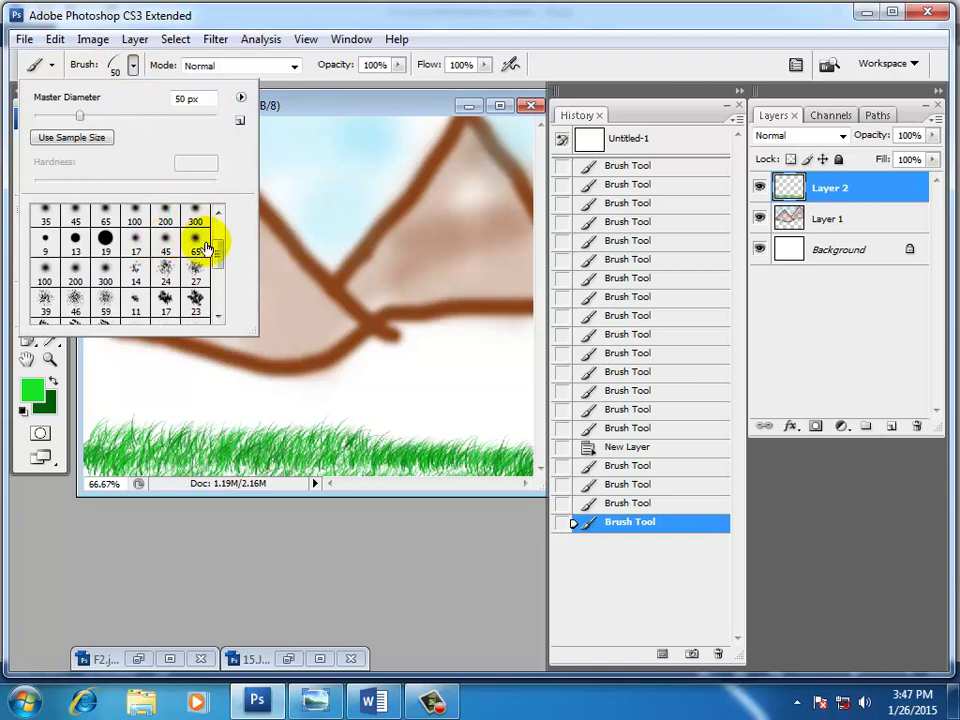
{"action": "left_click_drag", "start_coordinate": [218, 255], "coordinate": [218, 240]}
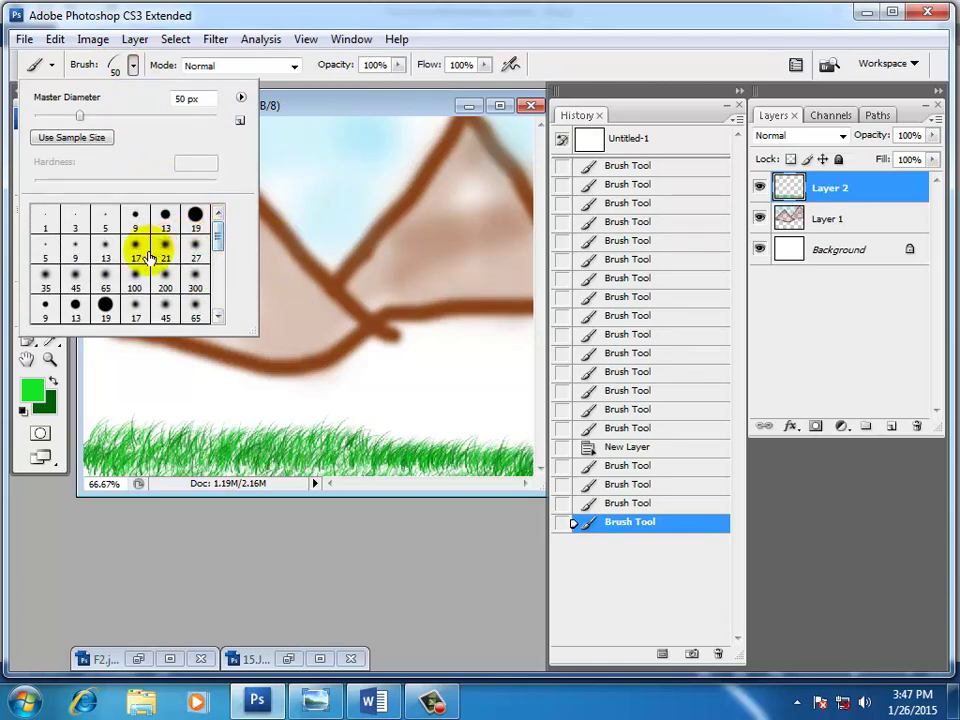
{"action": "left_click", "coordinate": [105, 287]}
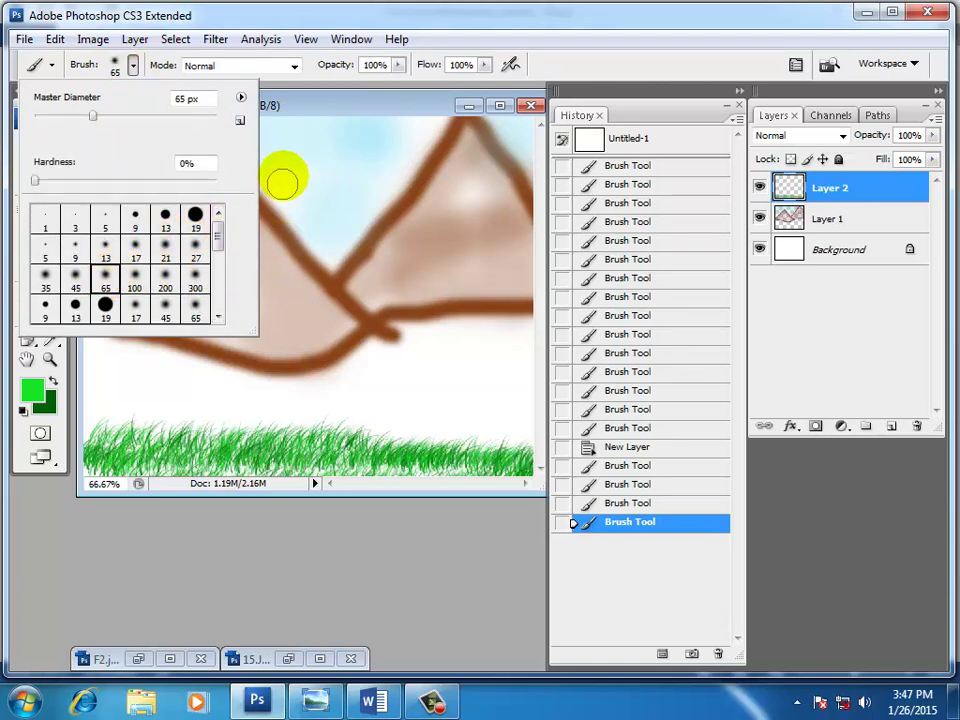
{"action": "left_click", "coordinate": [274, 107]}
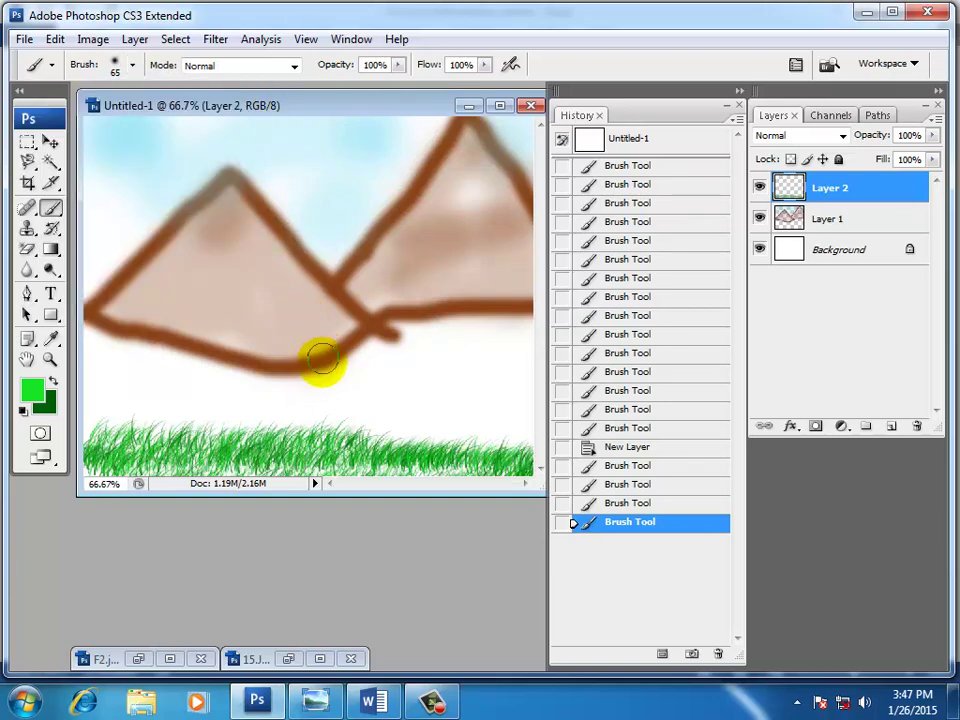
- Set the foreground colour to brown #a85c24 and return to the Brush tool
{"action": "left_click", "coordinate": [31, 386]}
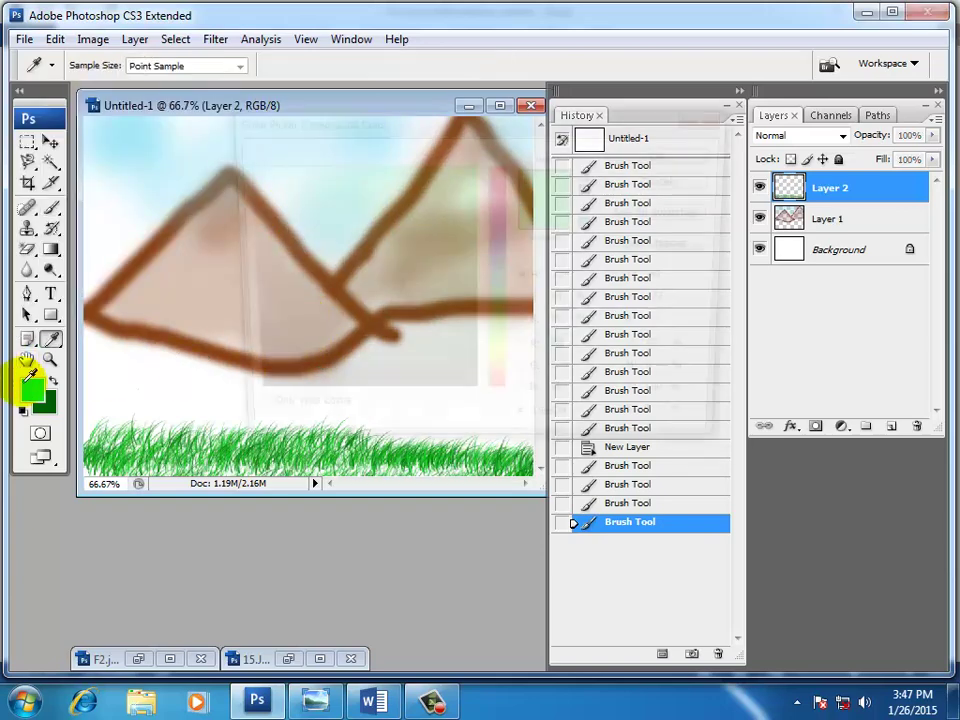
{"action": "left_click", "coordinate": [504, 188]}
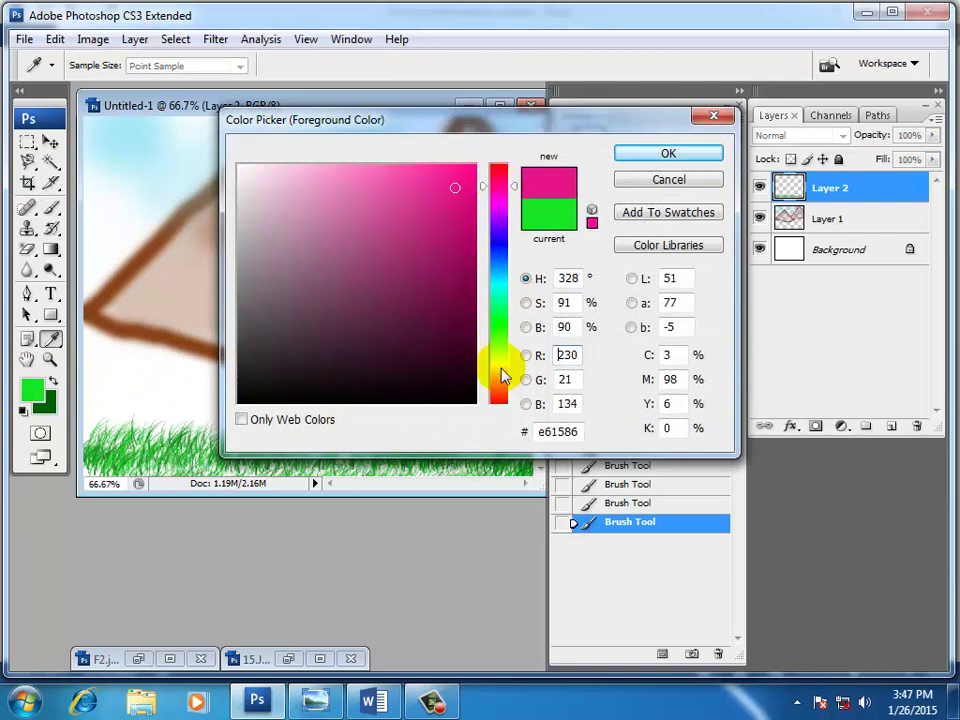
{"action": "left_click", "coordinate": [505, 370]}
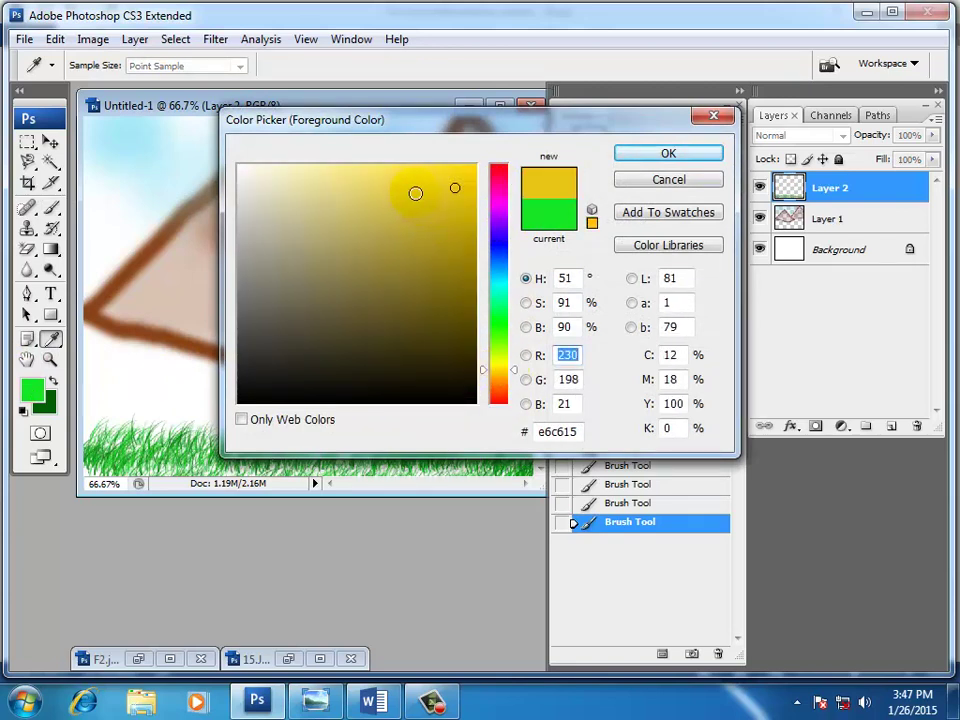
{"action": "left_click", "coordinate": [505, 386]}
{"action": "left_click", "coordinate": [390, 180]}
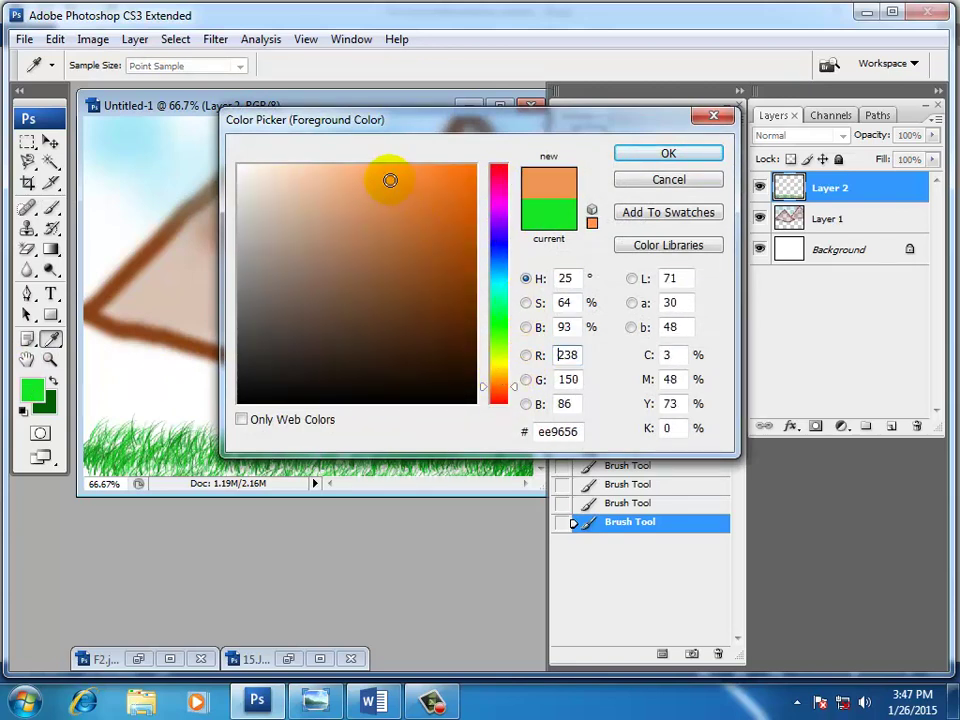
{"action": "left_click_drag", "start_coordinate": [390, 180], "coordinate": [426, 246]}
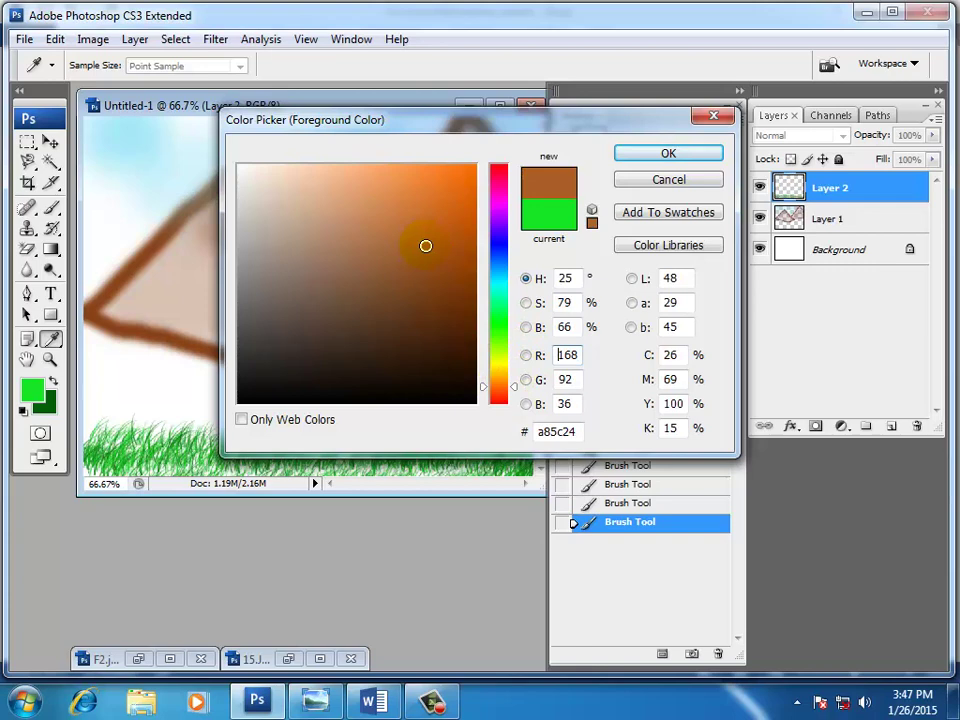
{"action": "left_click", "coordinate": [668, 152]}
{"action": "key", "text": "b"}
- Paint a brown tree trunk with roots and short branches between the two mountains, using a 45 px soft brush
{"action": "mouse_move", "coordinate": [332, 232]}
{"action": "left_mouse_down"}
{"action": "mouse_move", "coordinate": [315, 401]}
{"action": "mouse_move", "coordinate": [284, 403]}
{"action": "mouse_move", "coordinate": [355, 428]}
{"action": "left_mouse_up"}
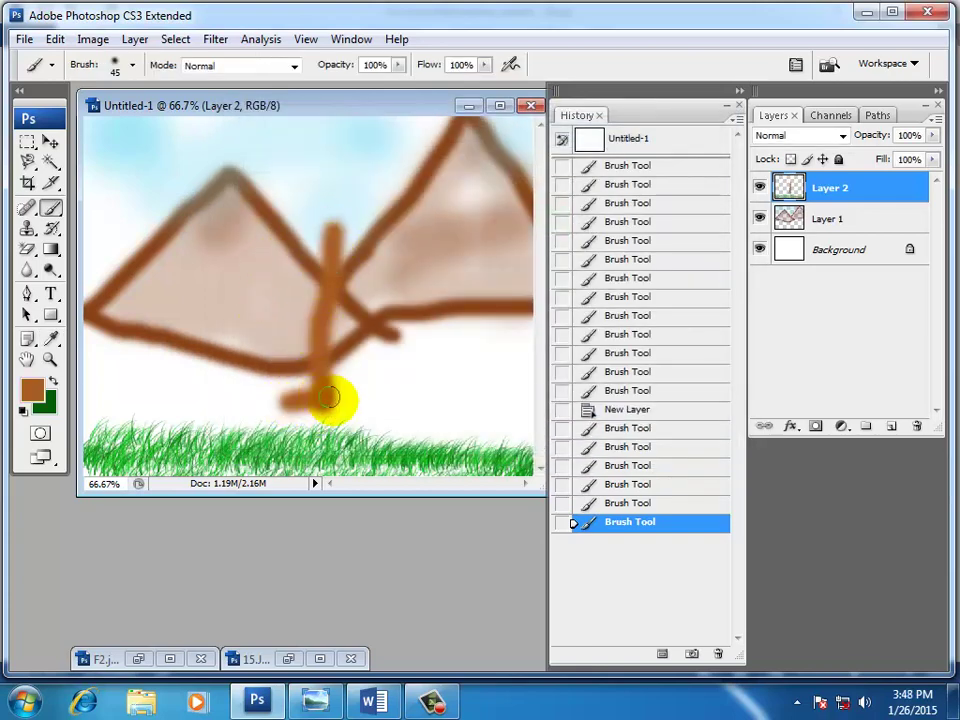
{"action": "left_click_drag", "start_coordinate": [324, 231], "coordinate": [268, 253]}
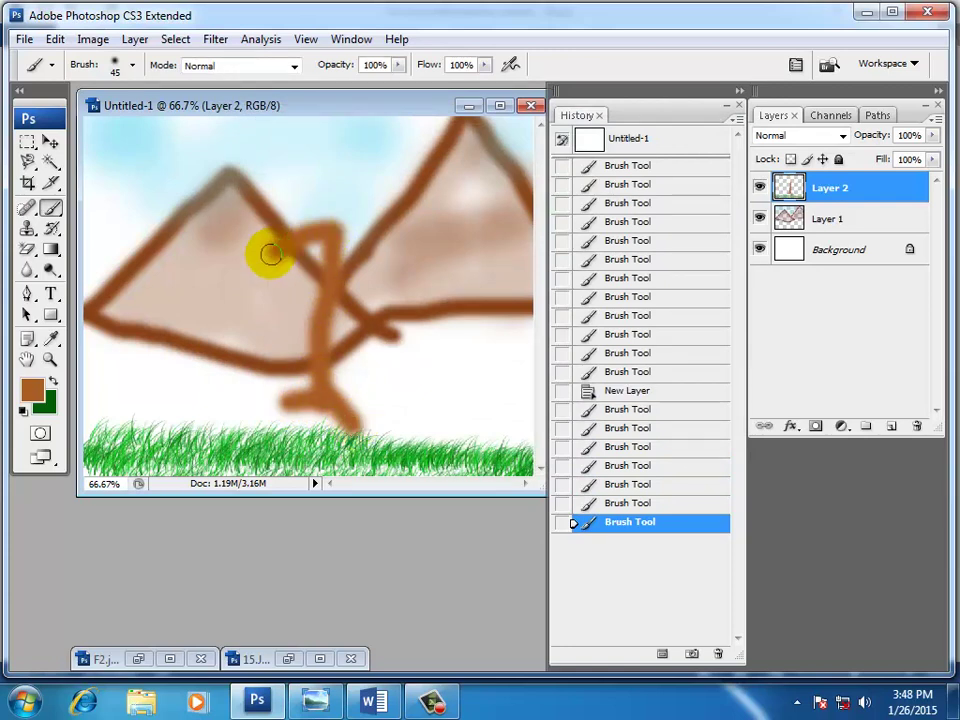
{"action": "left_click_drag", "start_coordinate": [328, 221], "coordinate": [369, 279]}
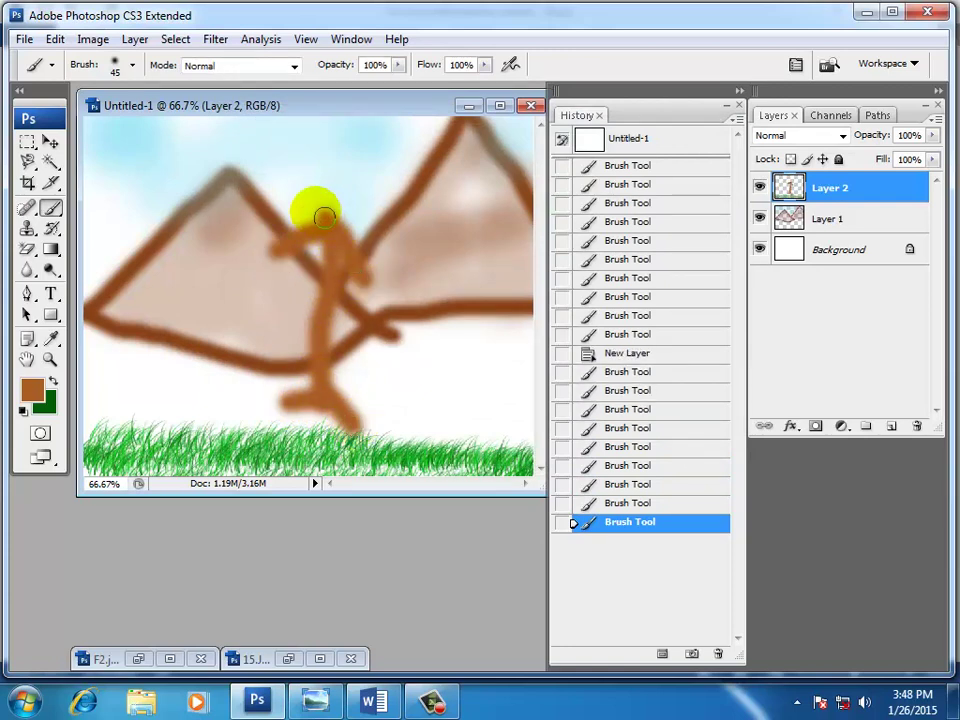
{"action": "mouse_move", "coordinate": [324, 216]}
{"action": "left_mouse_down"}
{"action": "mouse_move", "coordinate": [326, 206]}
{"action": "mouse_move", "coordinate": [349, 214]}
{"action": "mouse_move", "coordinate": [369, 240]}
{"action": "left_mouse_up"}
{"action": "left_click_drag", "start_coordinate": [380, 315], "coordinate": [454, 307]}
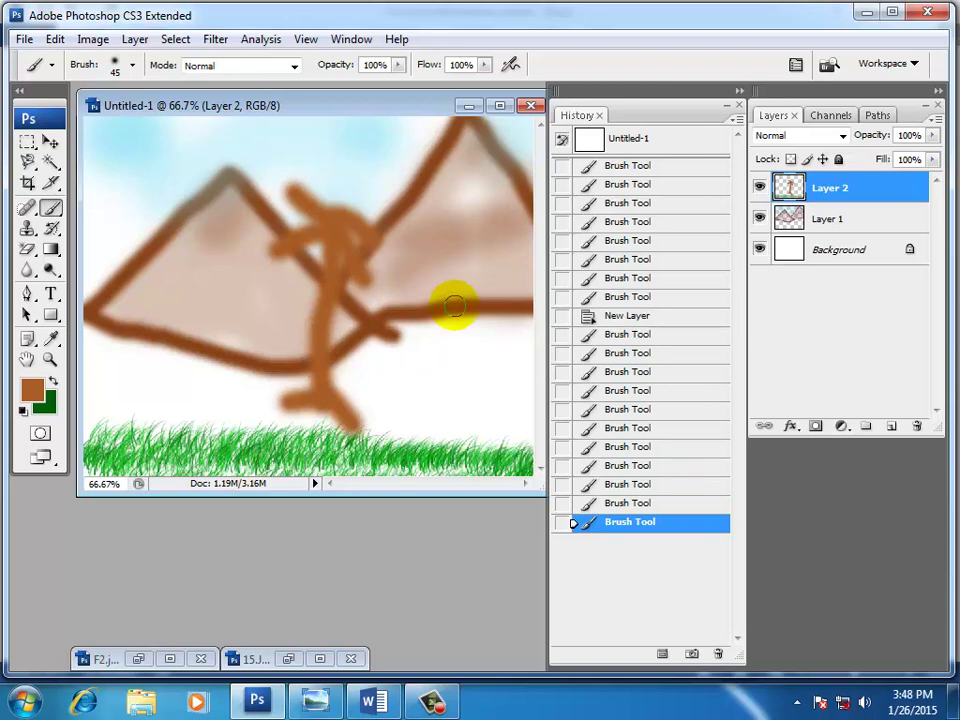
{"action": "key", "text": "ctrl+alt+z"}
{"action": "key", "text": "ctrl+alt+z"}
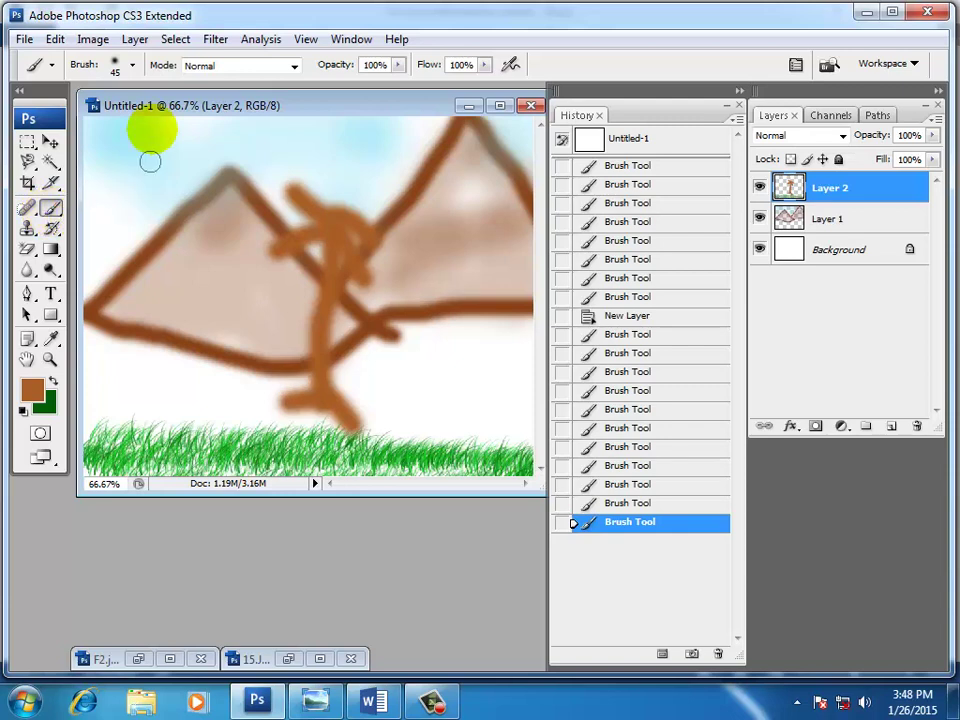
- Choose the 74 px maple leaf preset for the Brush tool and reduce its size to 50 px
{"action": "left_click", "coordinate": [132, 65]}
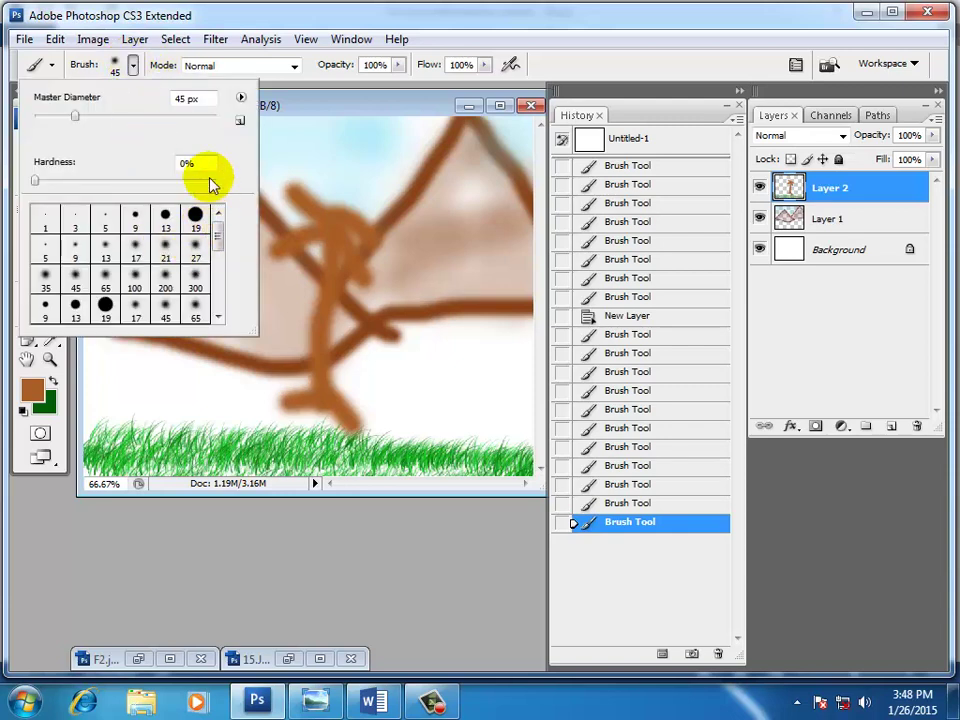
{"action": "left_click_drag", "start_coordinate": [216, 230], "coordinate": [222, 278]}
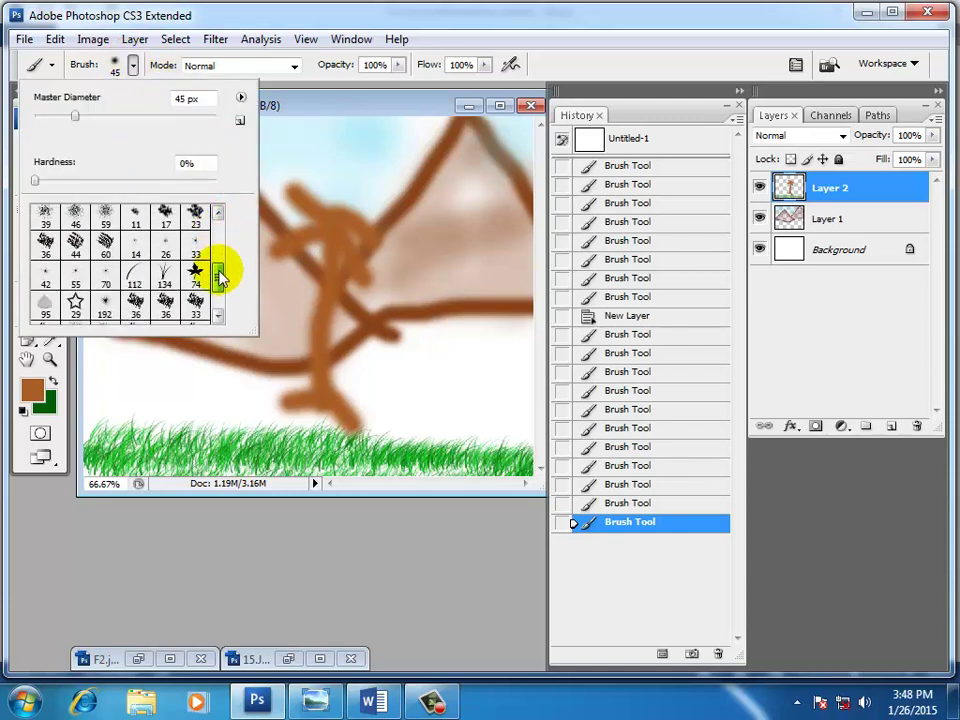
{"action": "scroll", "coordinate": [222, 278], "scroll_direction": "down", "scroll_amount": 1}
{"action": "left_click", "coordinate": [197, 248]}
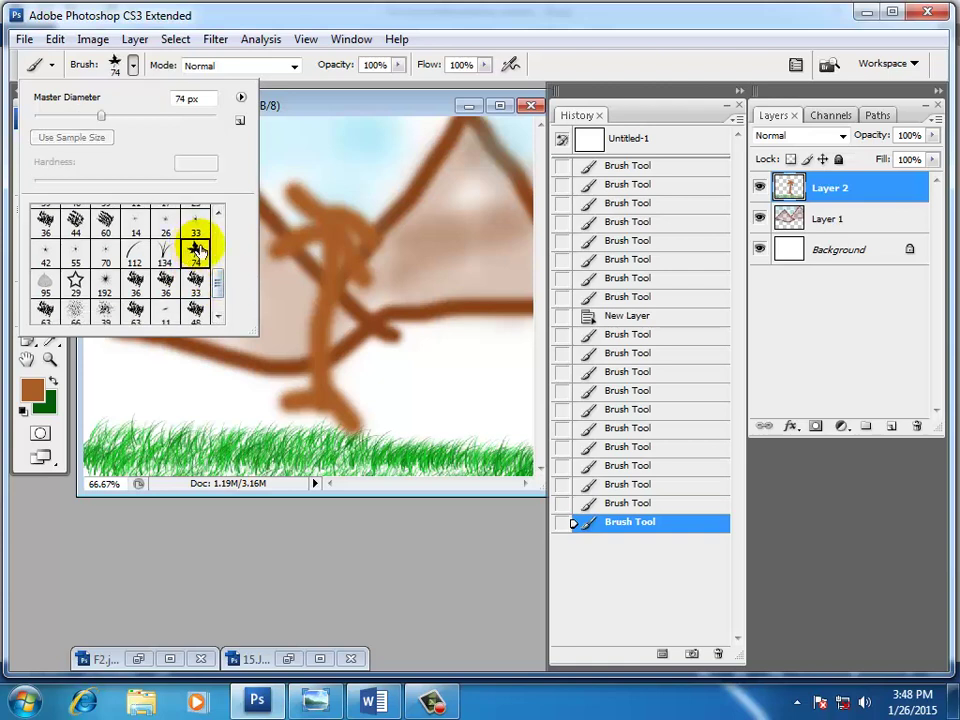
{"action": "left_click", "coordinate": [313, 111]}
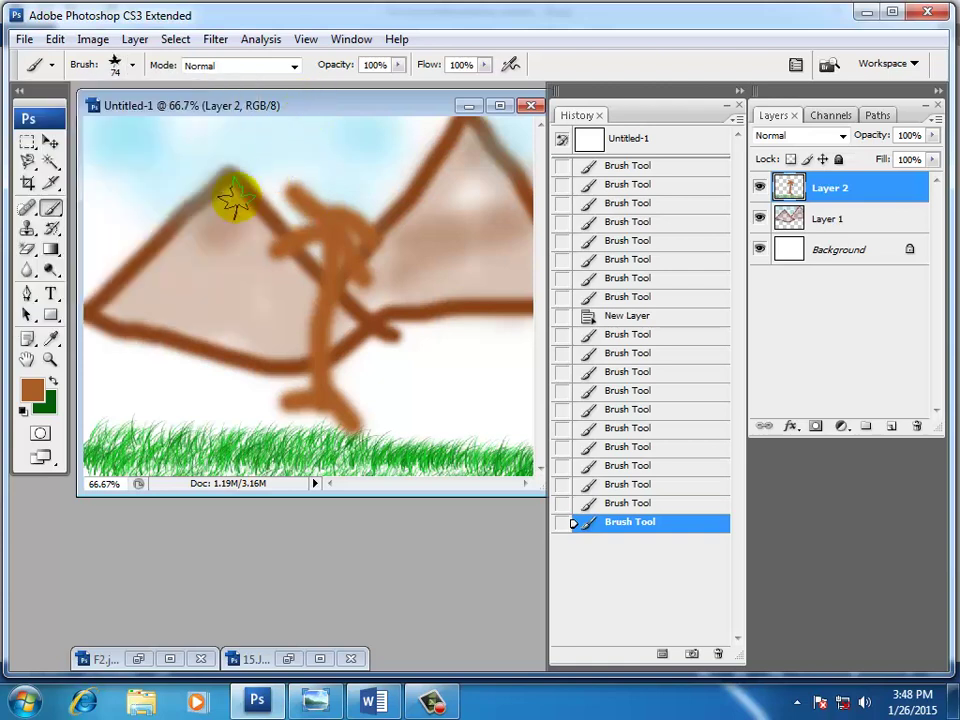
{"action": "key", "text": "bracketleft"}
{"action": "key", "text": "bracketleft"}
{"action": "key", "text": "bracketleft"}
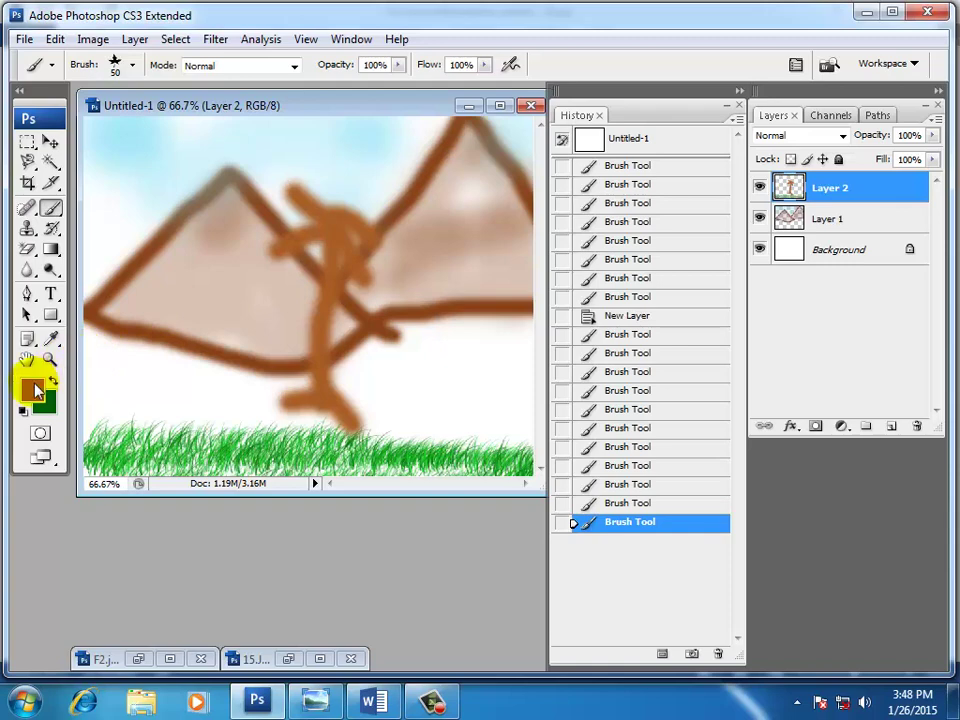
- Set the foreground colour to purple #9424a8 and scatter maple leaves over the tree's branches
{"action": "left_click", "coordinate": [35, 390]}
{"action": "left_click", "coordinate": [497, 211]}
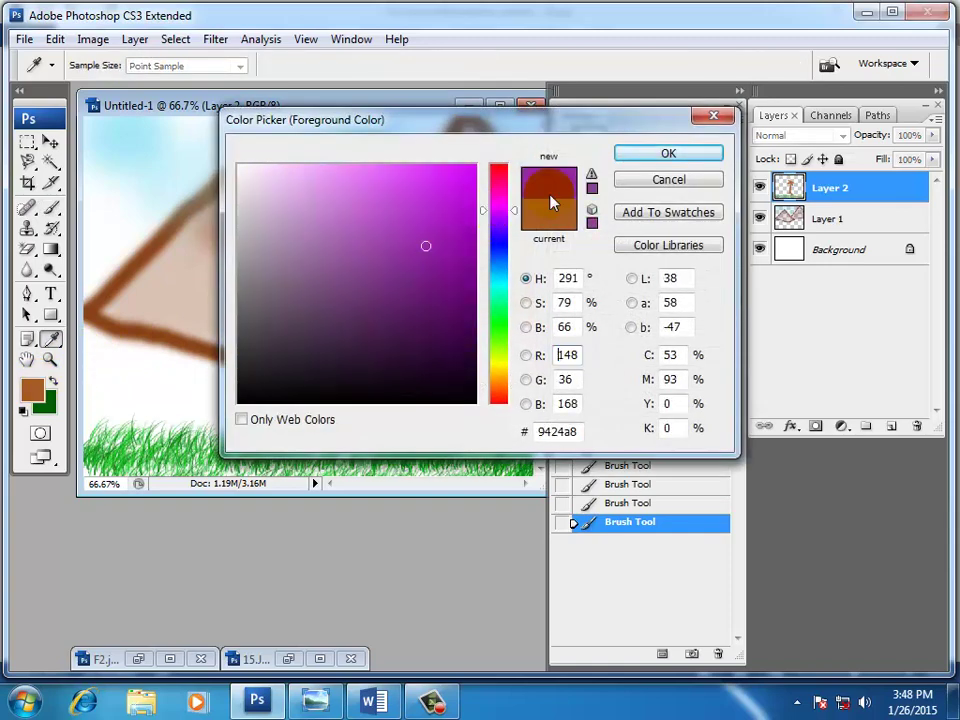
{"action": "left_click", "coordinate": [662, 156]}
{"action": "mouse_move", "coordinate": [360, 189]}
{"action": "left_mouse_down"}
{"action": "mouse_move", "coordinate": [281, 188]}
{"action": "mouse_move", "coordinate": [271, 238]}
{"action": "mouse_move", "coordinate": [375, 253]}
{"action": "left_mouse_up"}
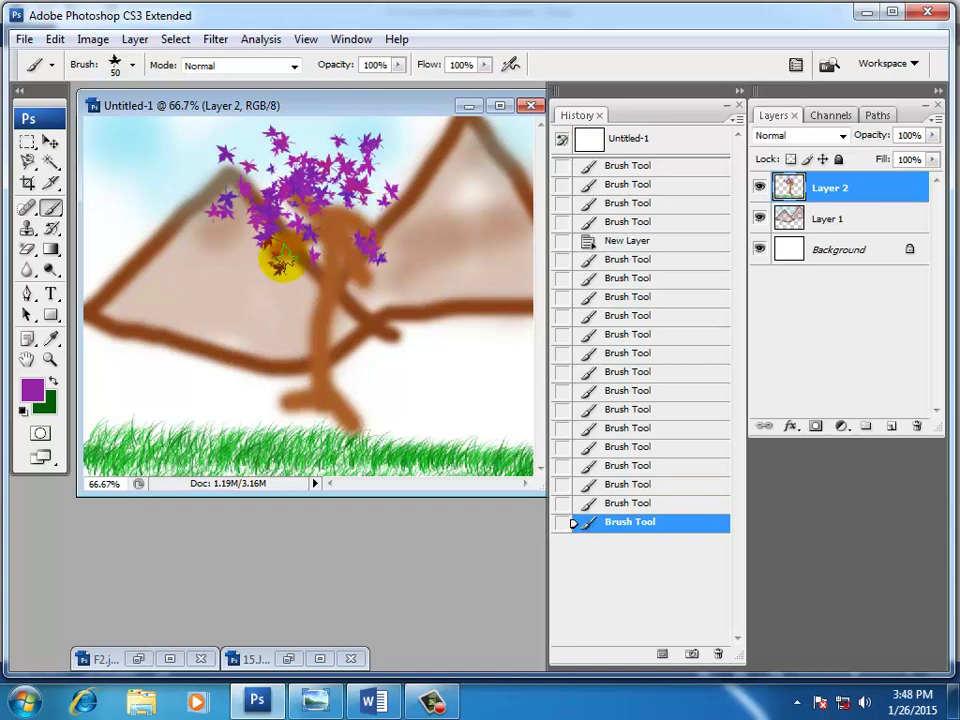
- Set the foreground colour to yellow #f8cf11 and scatter more maple leaves across the tree's crown
{"action": "left_click", "coordinate": [38, 386]}
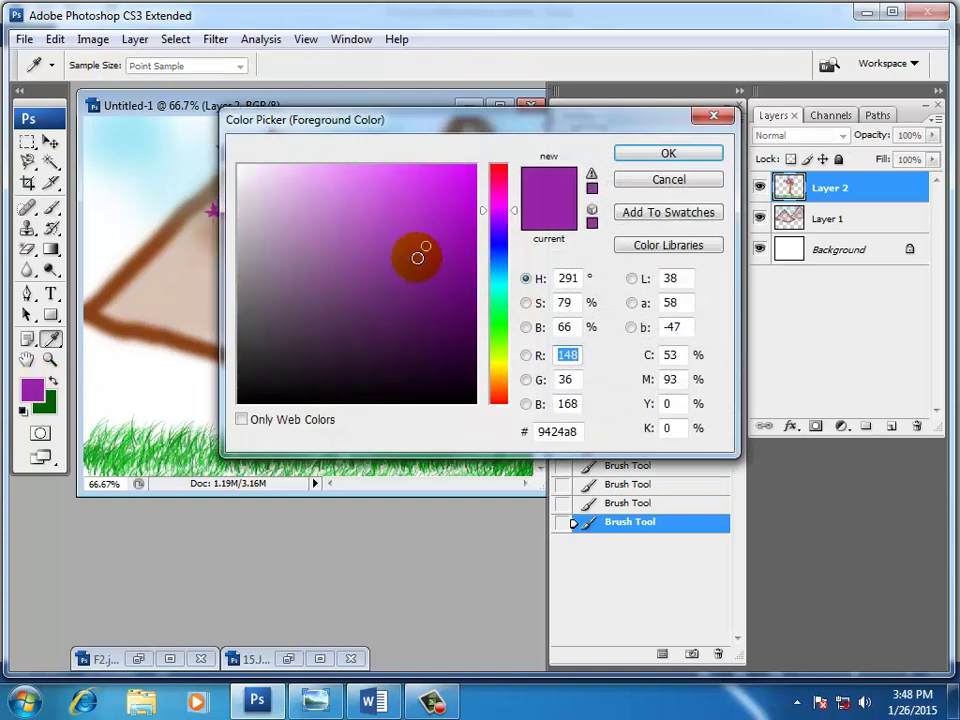
{"action": "left_click", "coordinate": [498, 372]}
{"action": "left_click", "coordinate": [458, 169]}
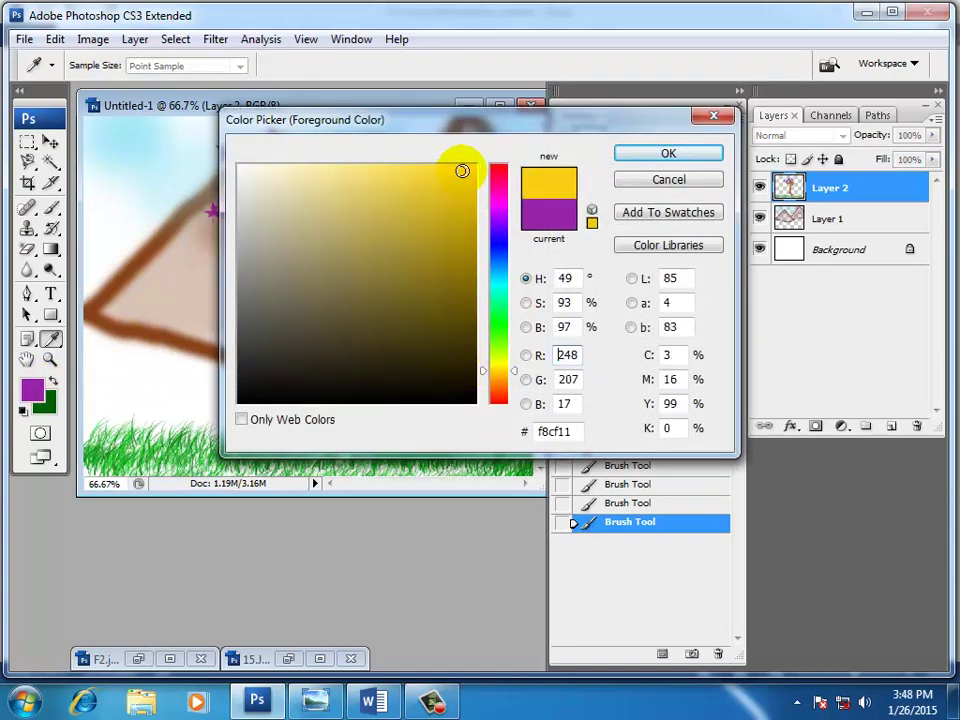
{"action": "left_click", "coordinate": [662, 154]}
{"action": "mouse_move", "coordinate": [300, 220]}
{"action": "left_mouse_down"}
{"action": "mouse_move", "coordinate": [342, 210]}
{"action": "mouse_move", "coordinate": [318, 260]}
{"action": "mouse_move", "coordinate": [272, 250]}
{"action": "mouse_move", "coordinate": [260, 160]}
{"action": "mouse_move", "coordinate": [333, 148]}
{"action": "mouse_move", "coordinate": [352, 172]}
{"action": "mouse_move", "coordinate": [403, 198]}
{"action": "mouse_move", "coordinate": [403, 228]}
{"action": "mouse_move", "coordinate": [432, 238]}
{"action": "left_mouse_up"}
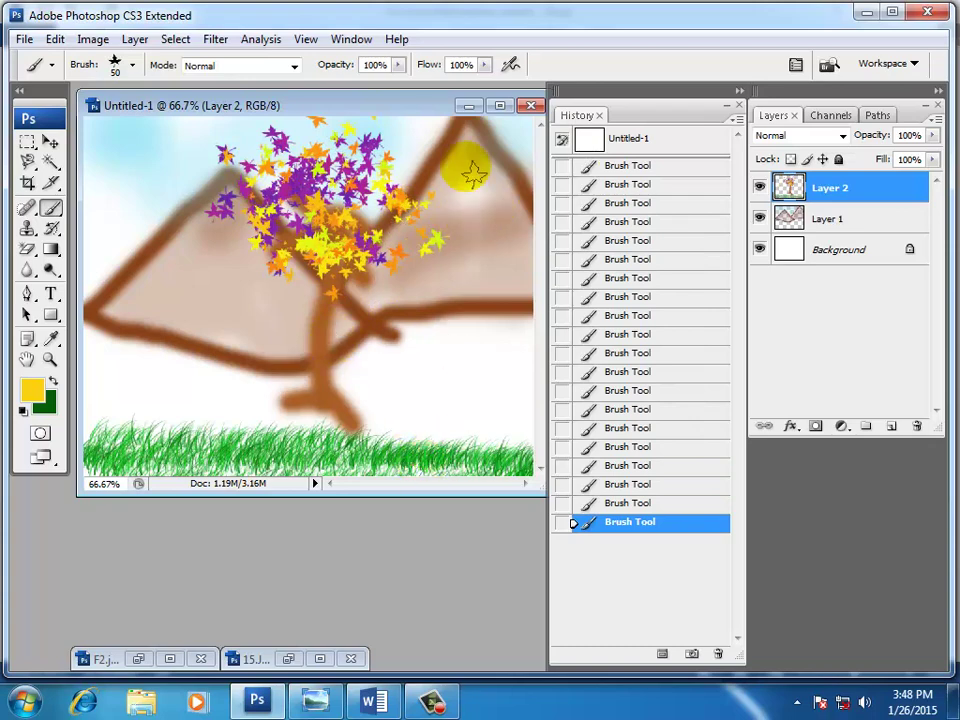
{"action": "mouse_move", "coordinate": [420, 111]}
{"action": "left_mouse_down"}
{"action": "mouse_move", "coordinate": [405, 125]}
{"action": "mouse_move", "coordinate": [424, 120]}
{"action": "mouse_move", "coordinate": [413, 124]}
{"action": "left_mouse_up"}
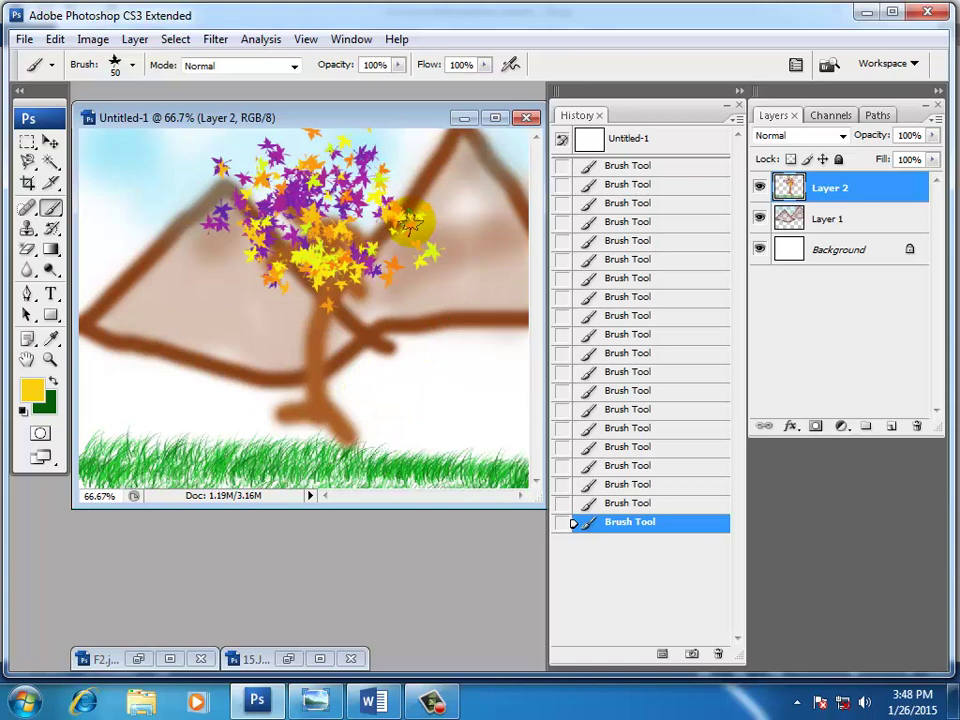
- Save a copy of the painting to the Desktop as aa.jpg in JPEG format, accepting the JPEG options
{"action": "left_click", "coordinate": [22, 39]}
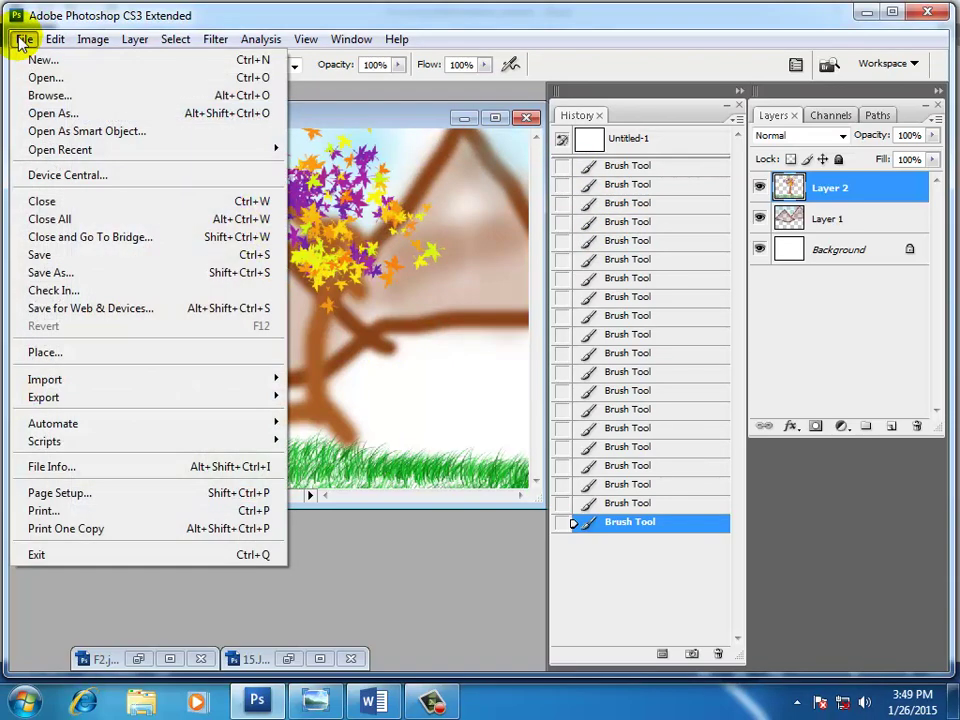
{"action": "left_click", "coordinate": [33, 272]}
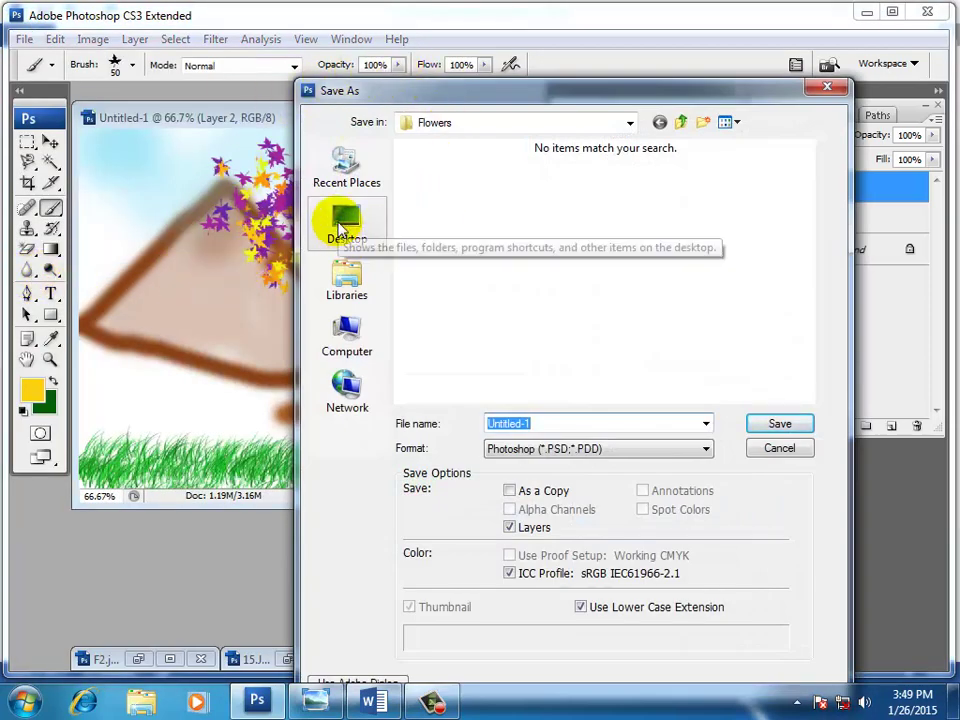
{"action": "left_click", "coordinate": [338, 228]}
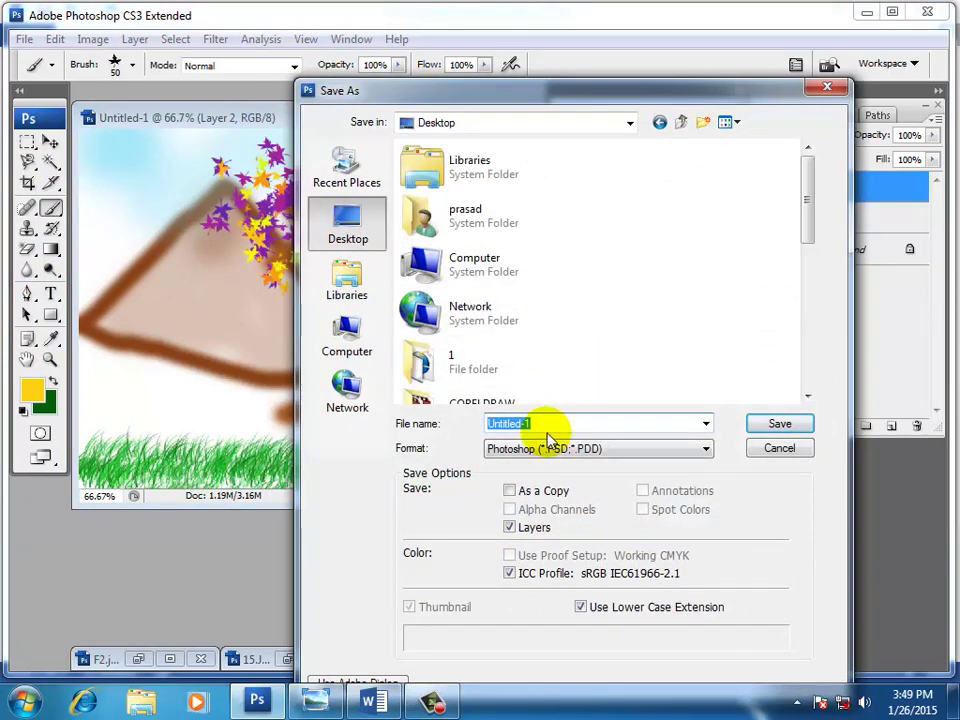
{"action": "left_click_drag", "start_coordinate": [550, 427], "coordinate": [453, 430]}
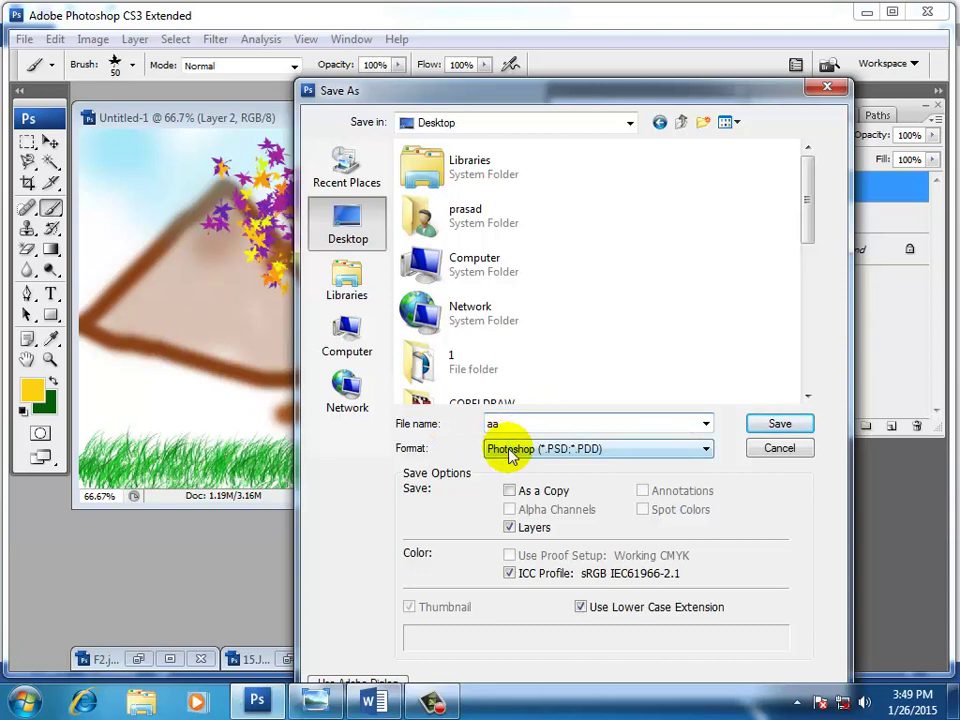
{"action": "left_click", "coordinate": [708, 449]}
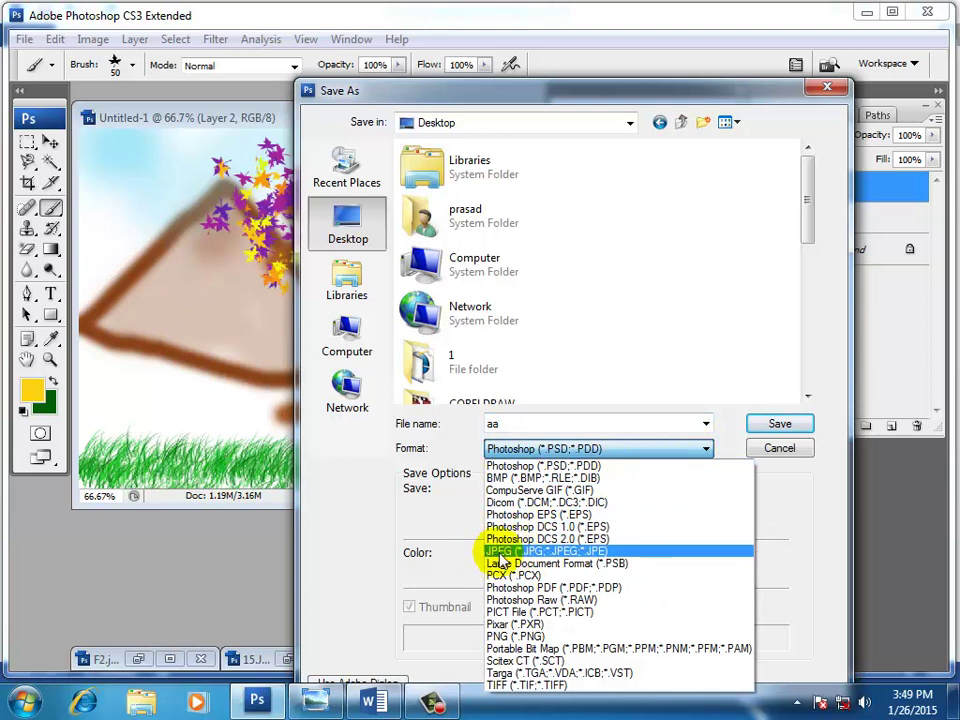
{"action": "left_click", "coordinate": [553, 553]}
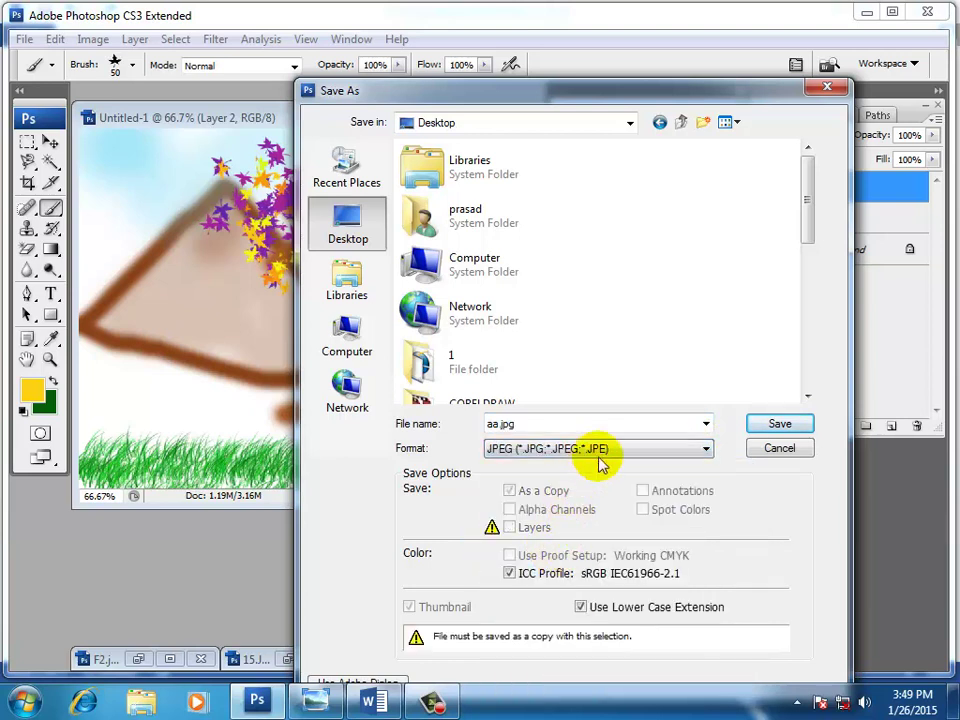
{"action": "left_click", "coordinate": [768, 428]}
{"action": "left_click", "coordinate": [590, 178]}
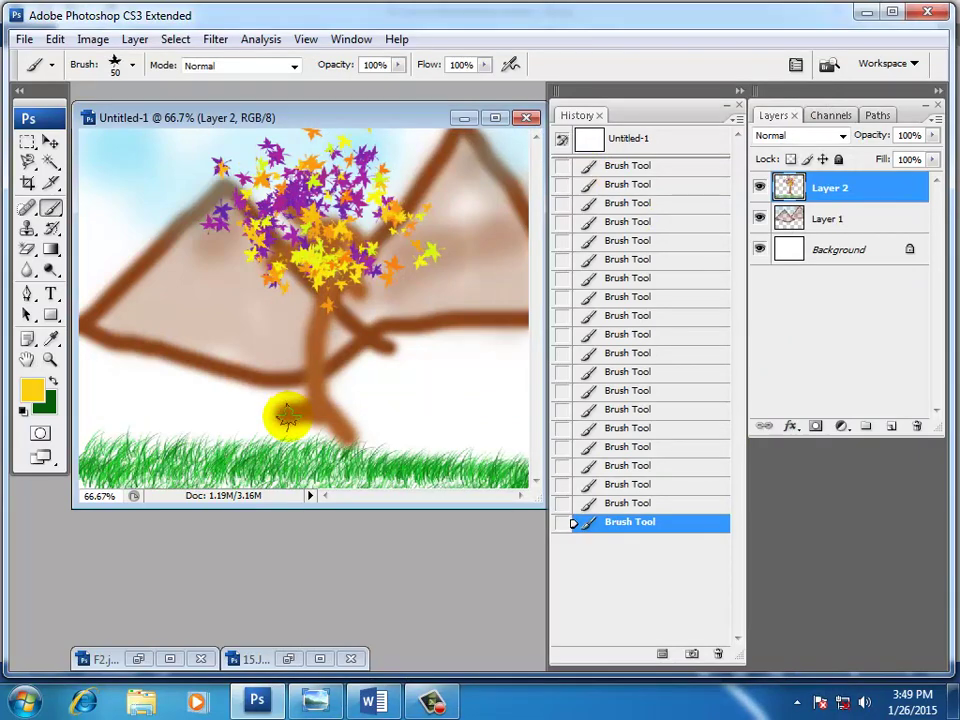
- Minimise Photoshop and Word, and open the saved aa picture from the desktop in Windows Photo Viewer
{"action": "left_click", "coordinate": [865, 12]}
{"action": "left_click", "coordinate": [890, 11]}
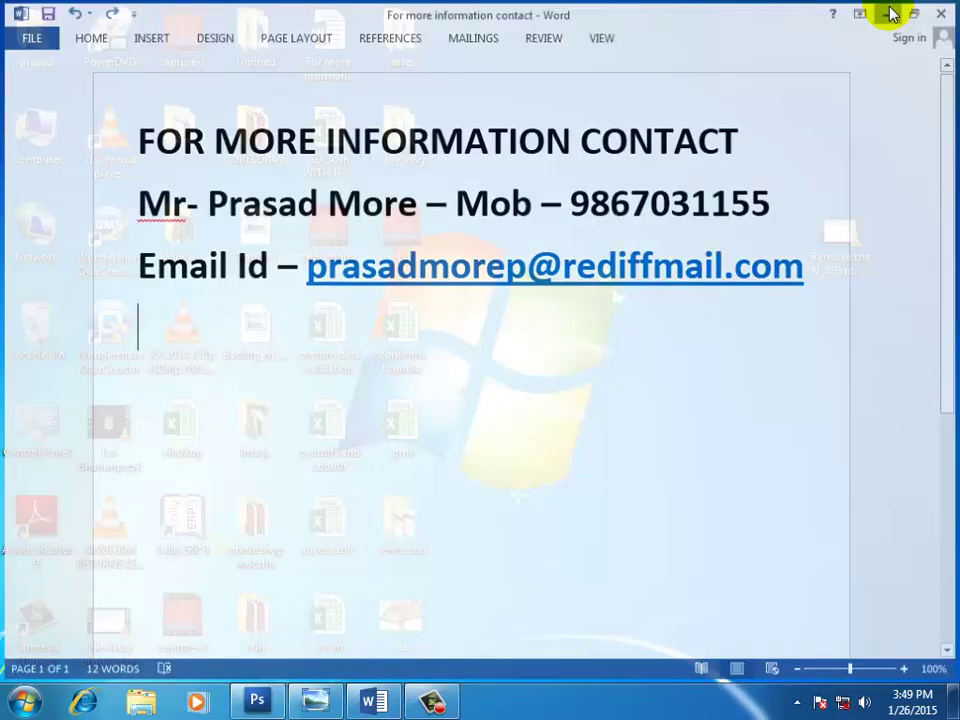
{"action": "left_click", "coordinate": [395, 620]}
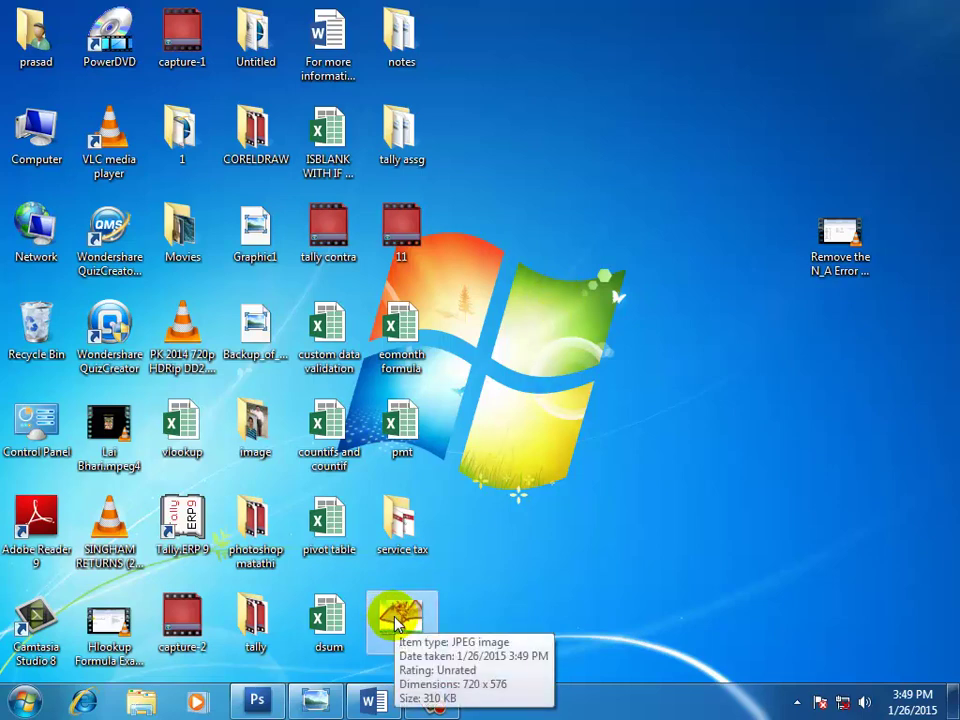
{"action": "right_click", "coordinate": [398, 625]}
{"action": "left_click", "coordinate": [474, 220]}
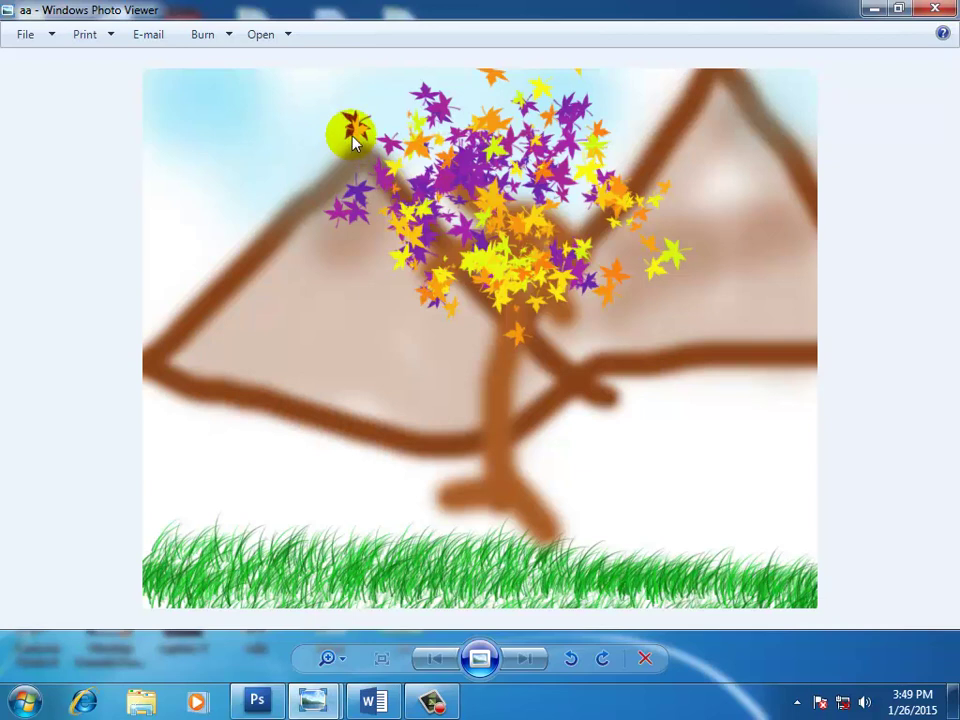
- Close the aa picture in Windows Photo Viewer and switch back to Photoshop
{"action": "key", "text": "shift+F10"}
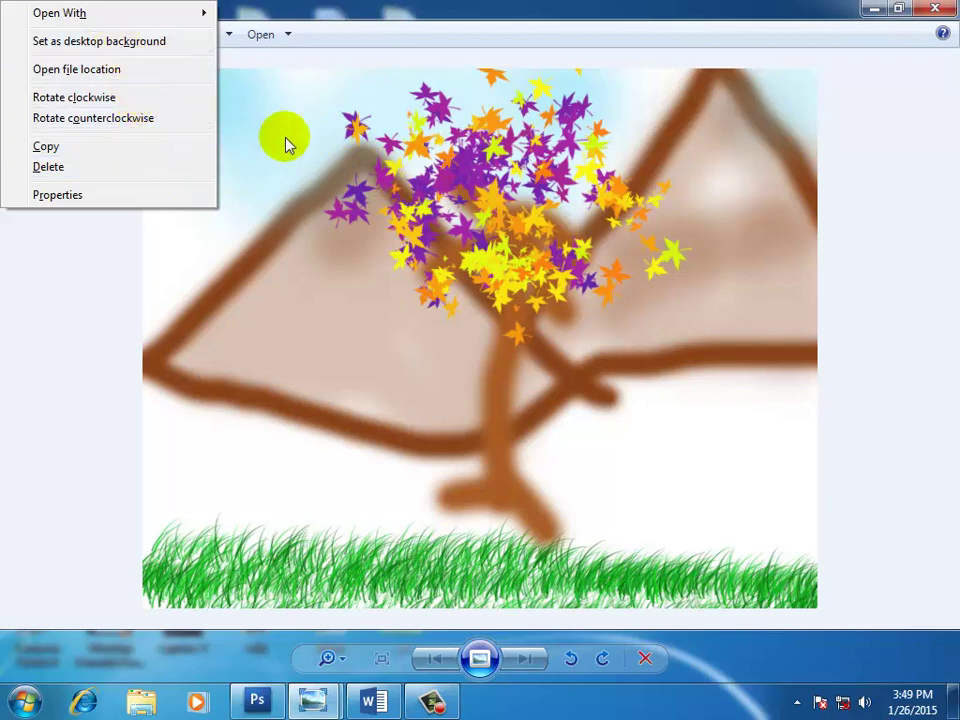
{"action": "left_click", "coordinate": [933, 10]}
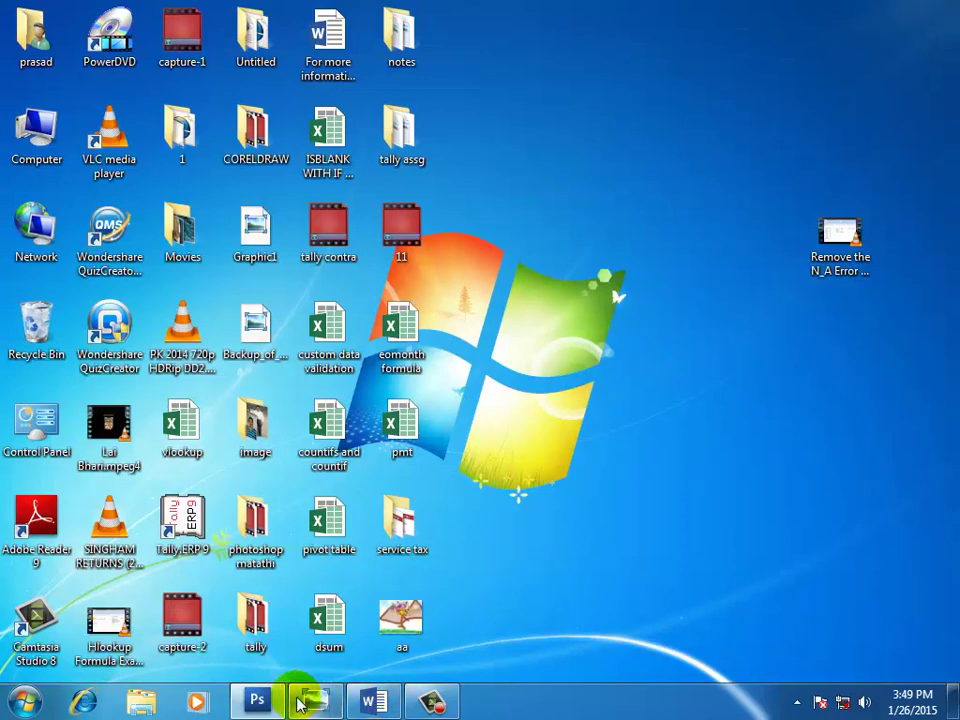
{"action": "left_click", "coordinate": [257, 702]}
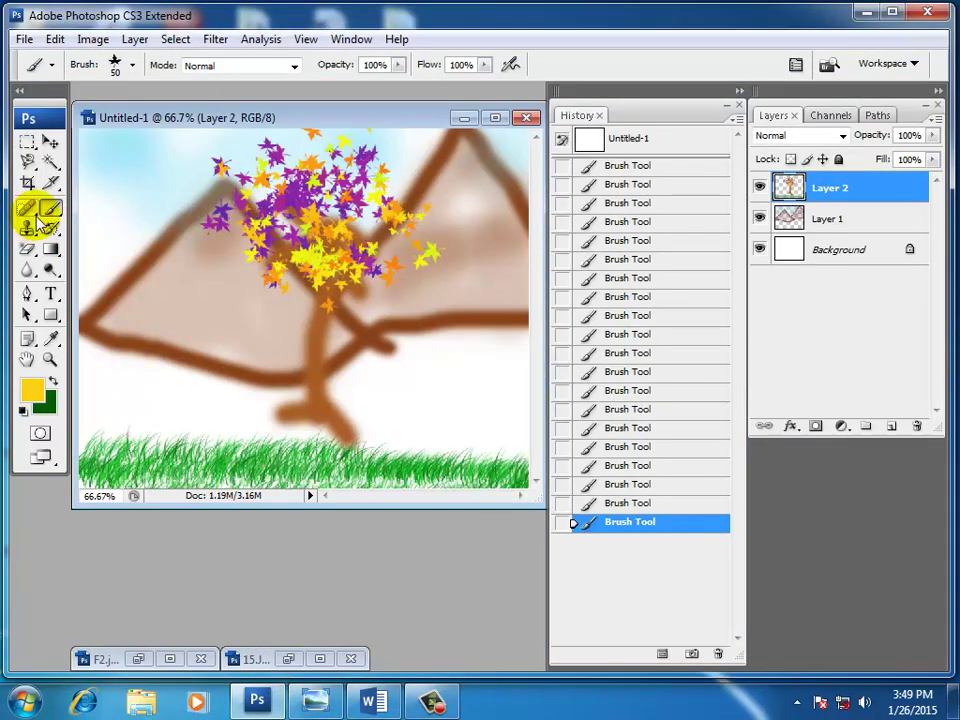
{"action": "left_click", "coordinate": [48, 208]}
{"action": "left_click", "coordinate": [108, 208]}
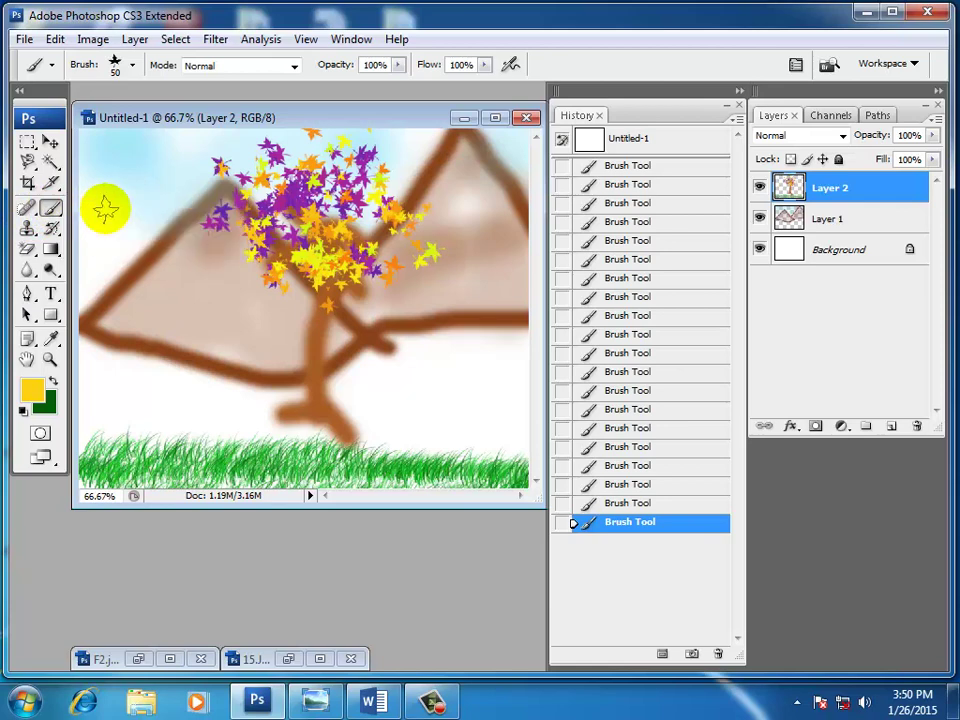
{"action": "left_click", "coordinate": [294, 203]}
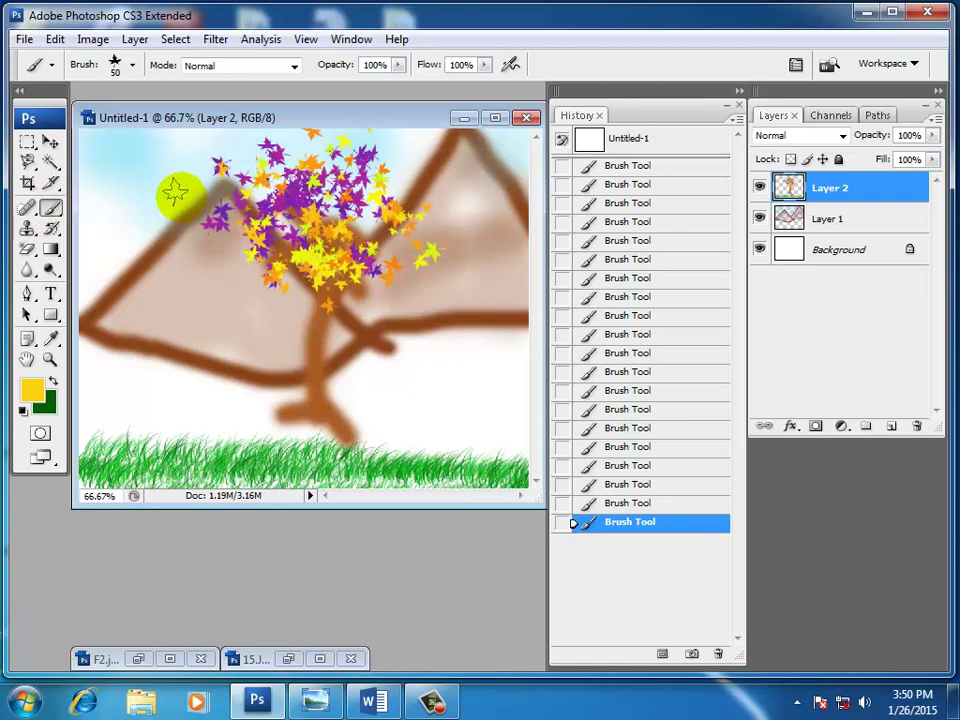
{"action": "left_click", "coordinate": [283, 268]}
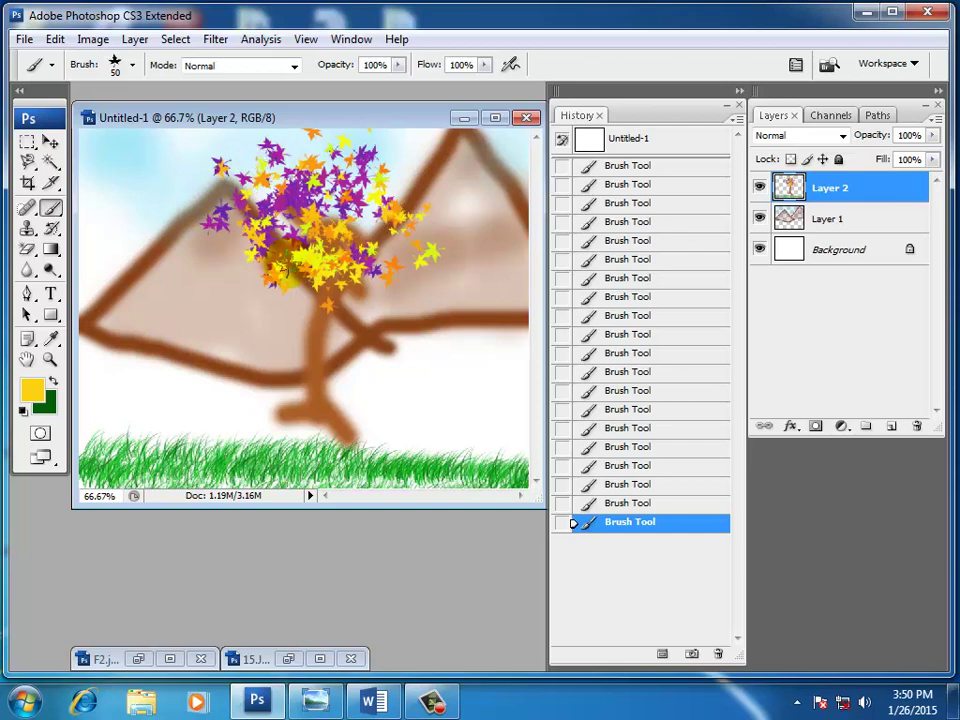
{"action": "left_click", "coordinate": [428, 703]}
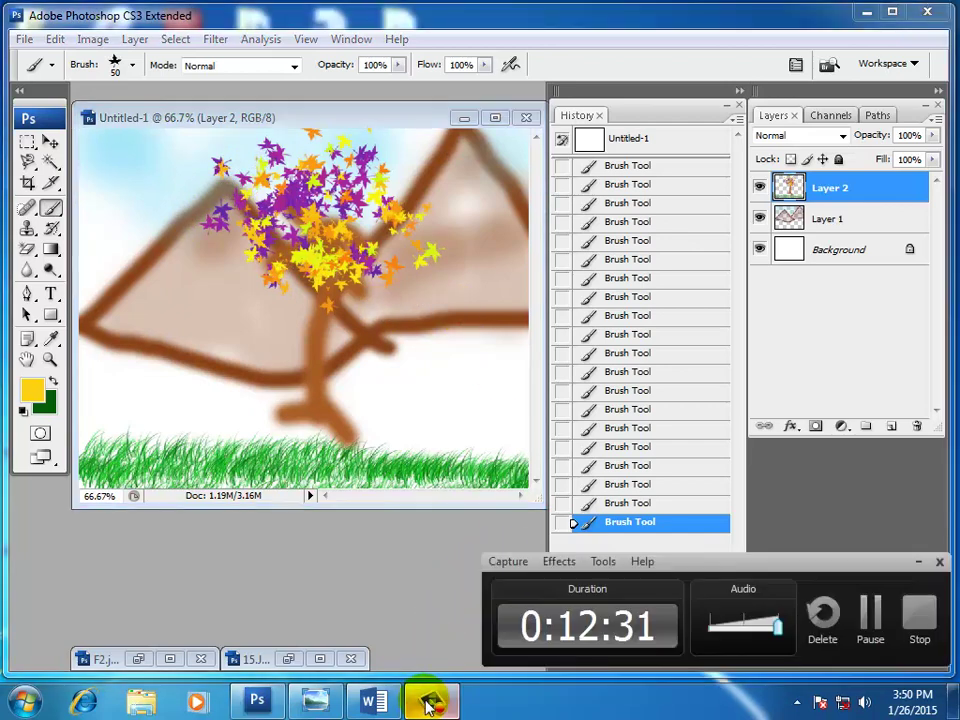
{"action": "left_click", "coordinate": [917, 562]}
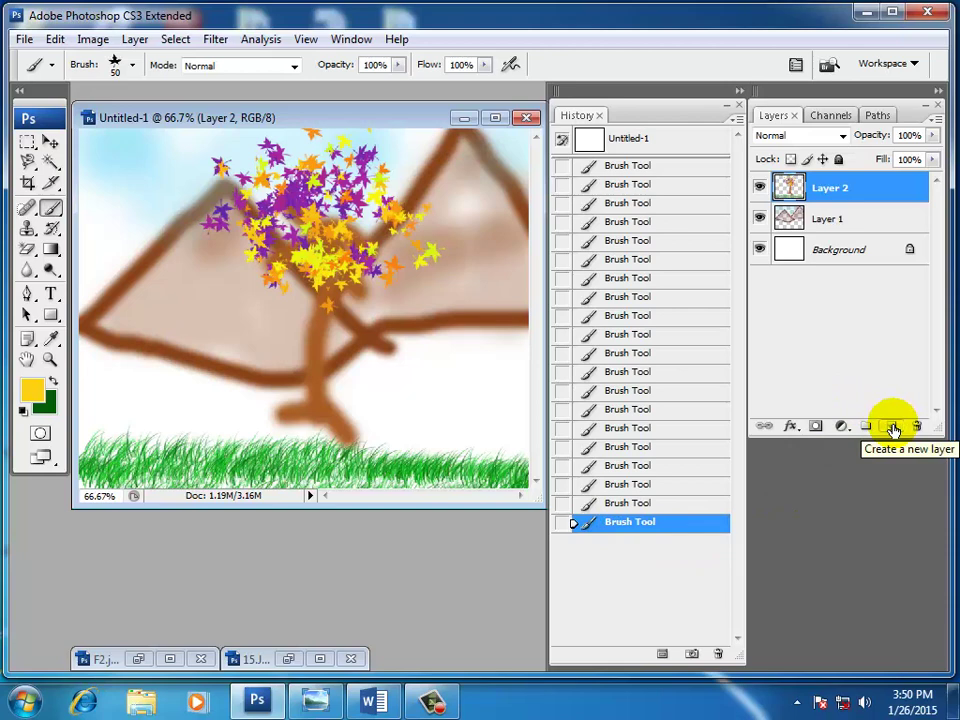
- Hide and show Layer 2 twice to compare the landscape with and without the tree
{"action": "left_click", "coordinate": [761, 187]}
{"action": "left_click", "coordinate": [761, 187]}
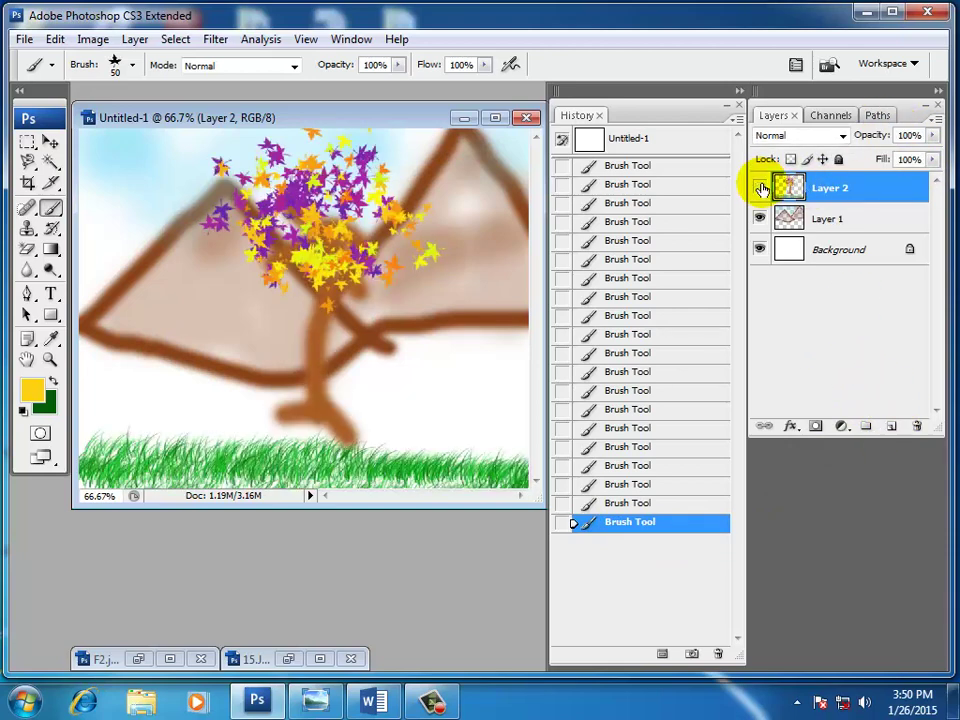
{"action": "left_click", "coordinate": [761, 187]}
{"action": "left_click", "coordinate": [761, 187]}
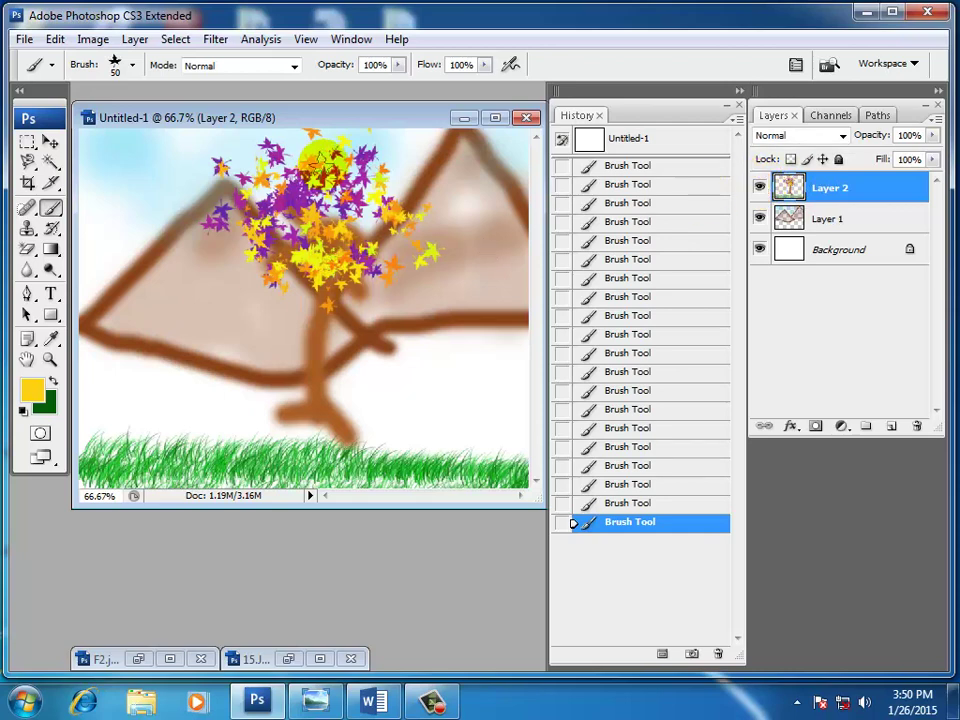